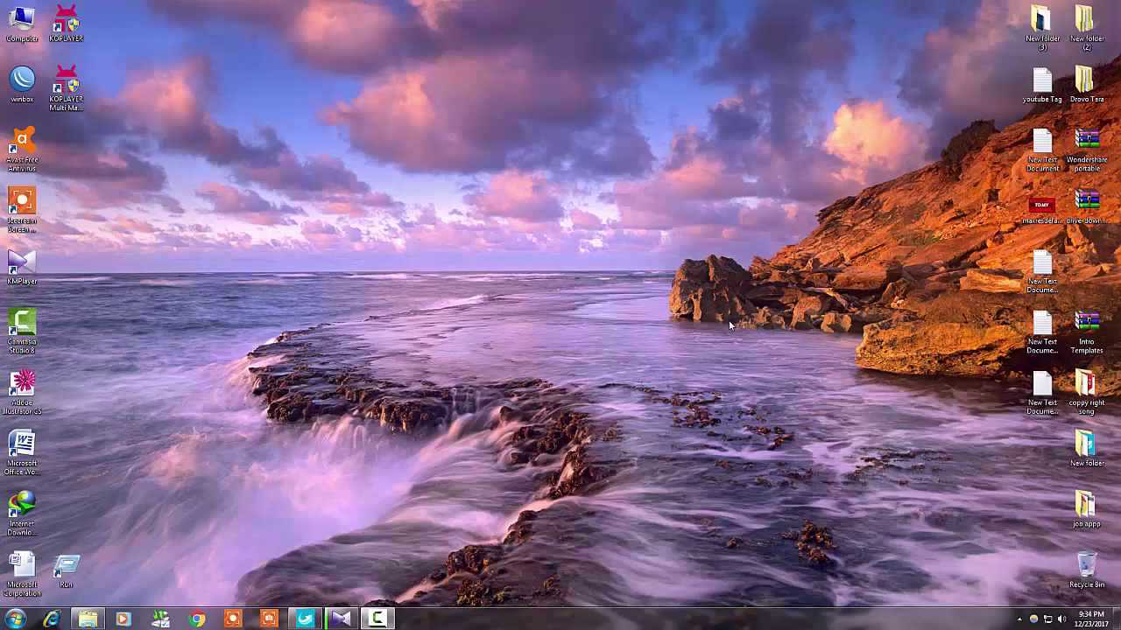
right_click(428, 206)
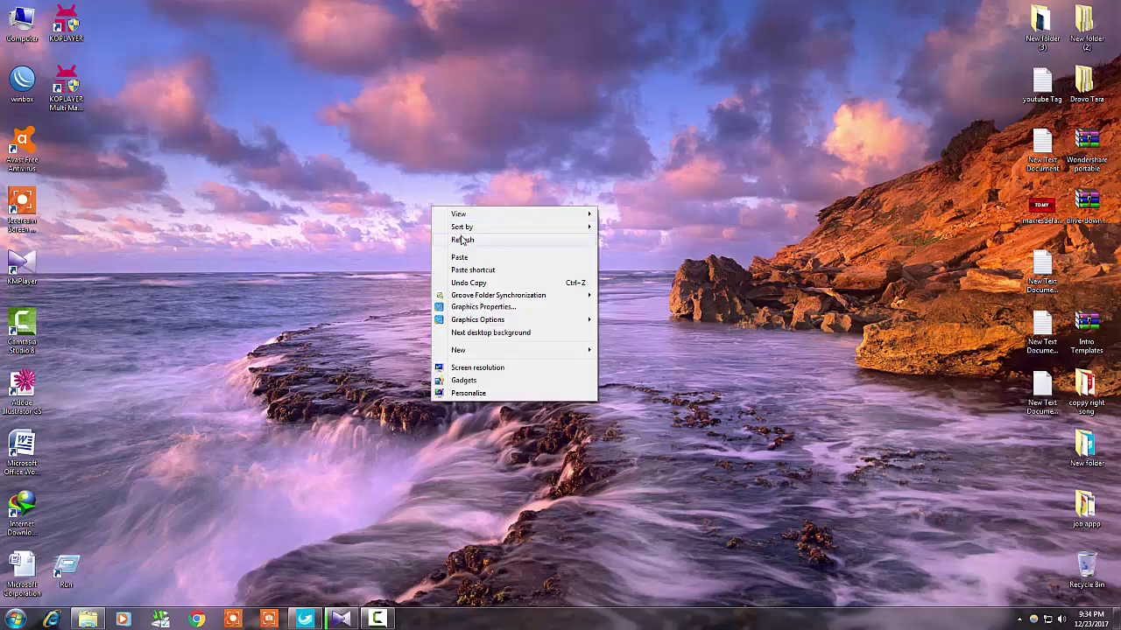
left_click(465, 251)
right_click(332, 185)
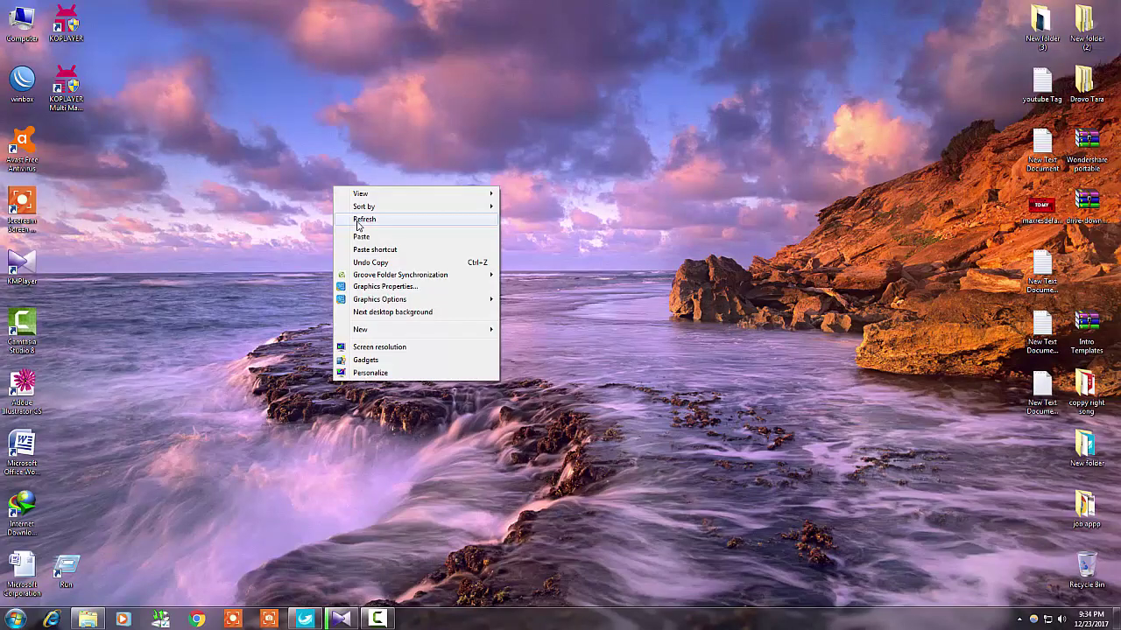
left_click(358, 223)
right_click(264, 199)
left_click(292, 236)
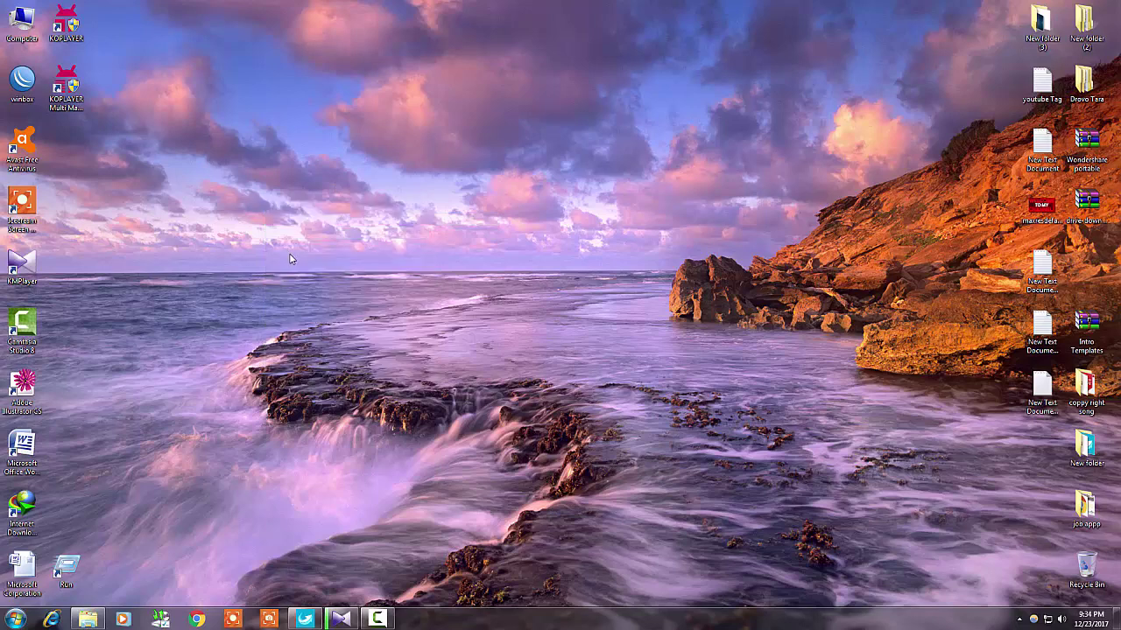
right_click(168, 208)
left_click(198, 245)
right_click(177, 201)
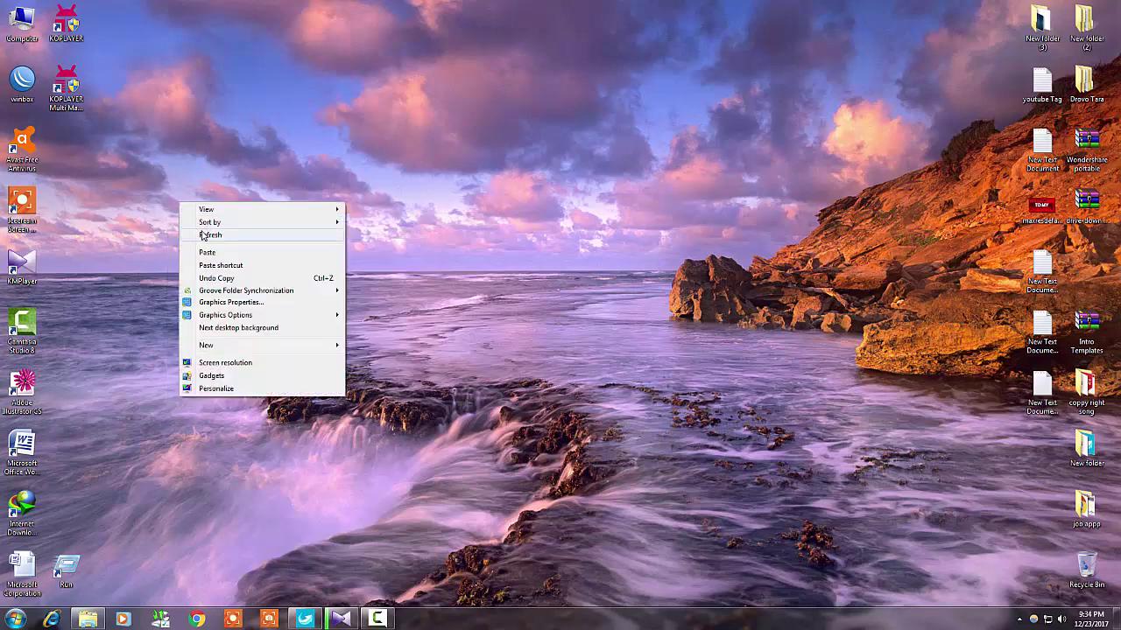
left_click(207, 235)
right_click(321, 222)
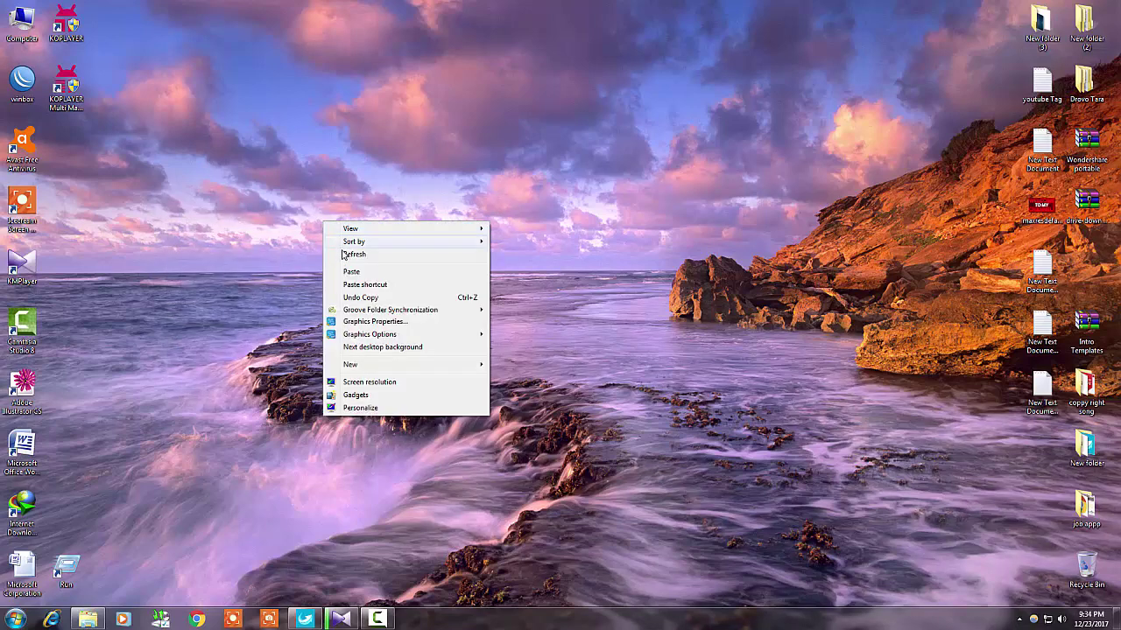
left_click(344, 254)
right_click(153, 191)
left_click(183, 227)
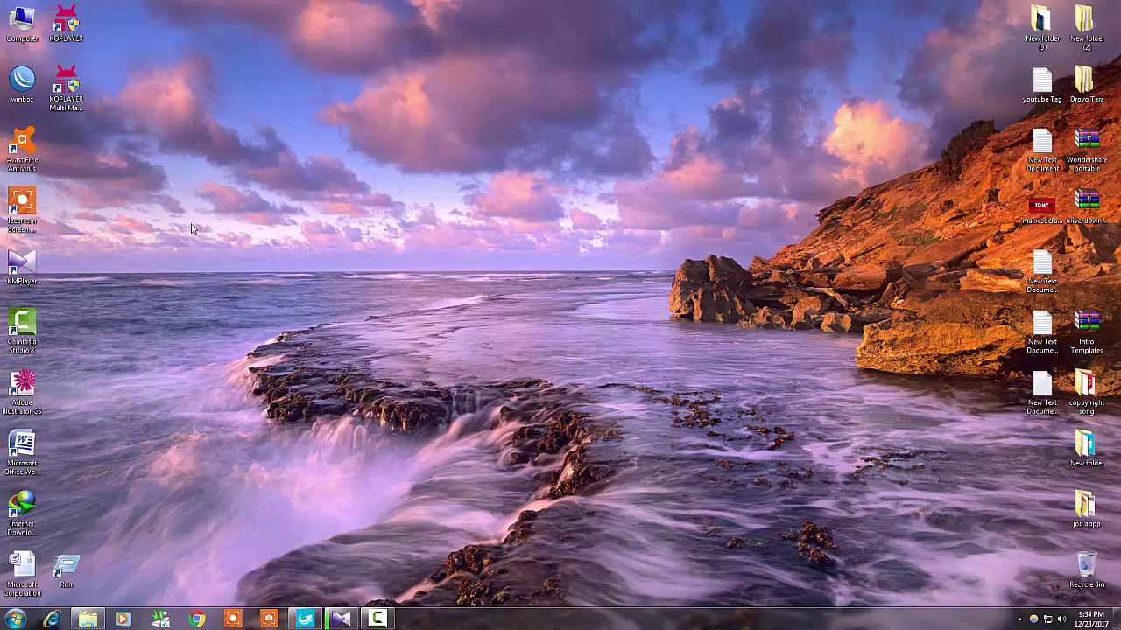
right_click(169, 164)
left_click(181, 195)
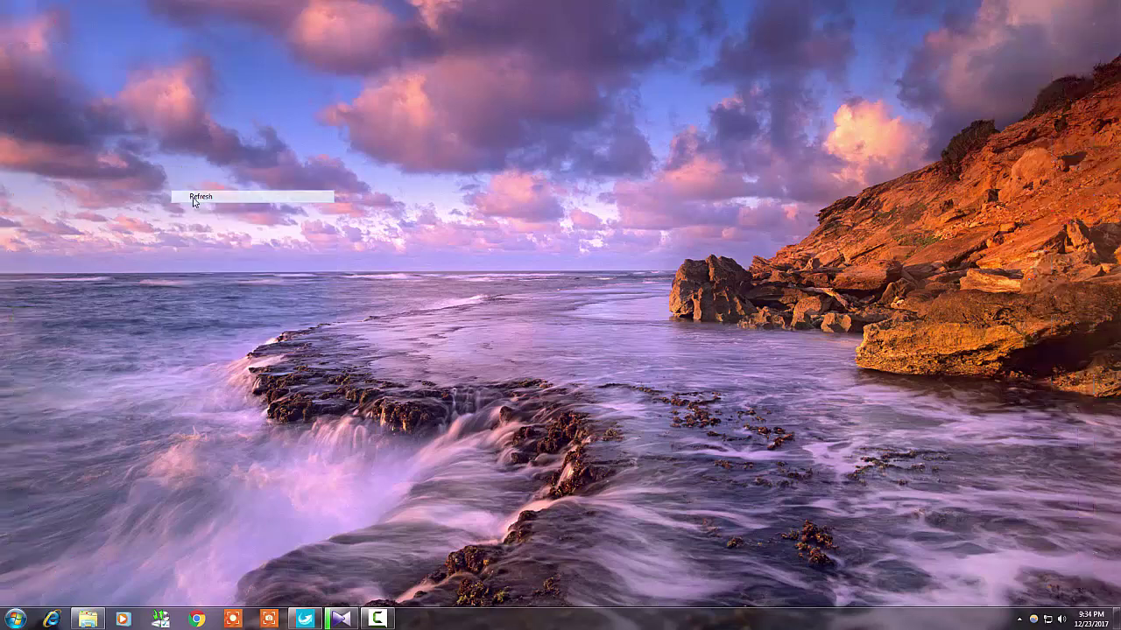
right_click(184, 180)
left_click(212, 214)
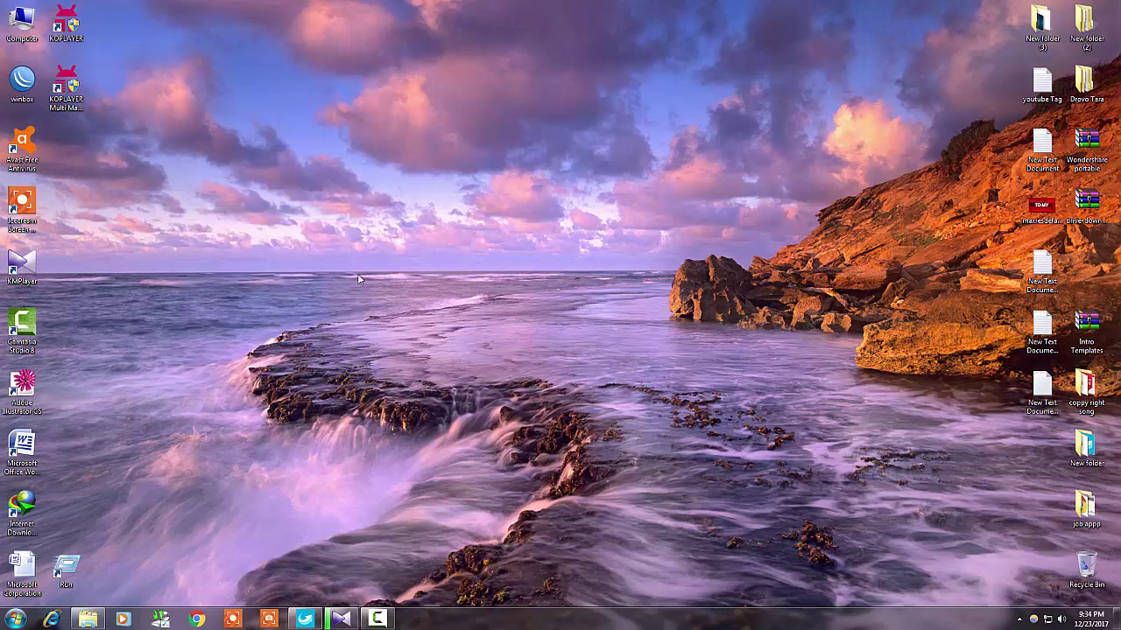
right_click(320, 226)
left_click(341, 257)
right_click(256, 188)
left_click(286, 220)
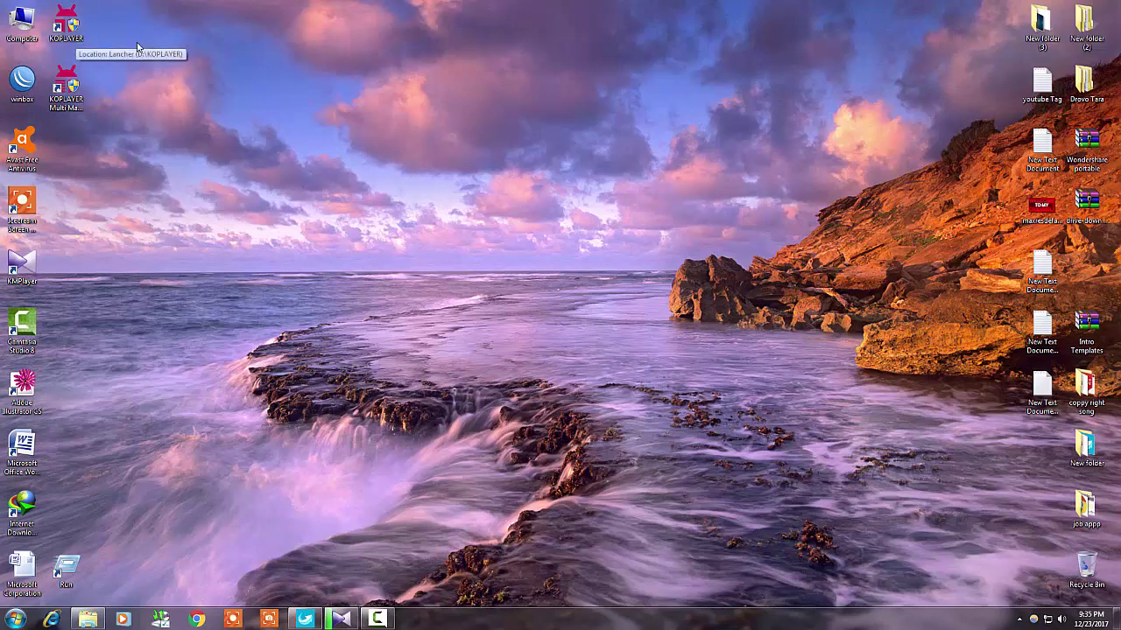
right_click(280, 93)
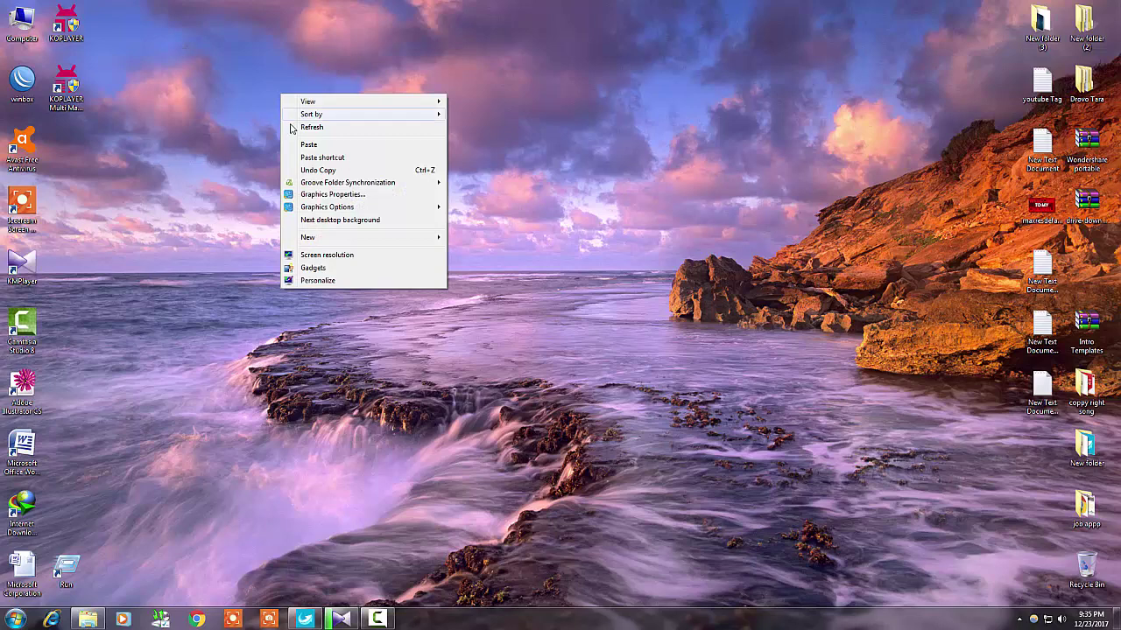
left_click(307, 125)
right_click(308, 131)
left_click(329, 163)
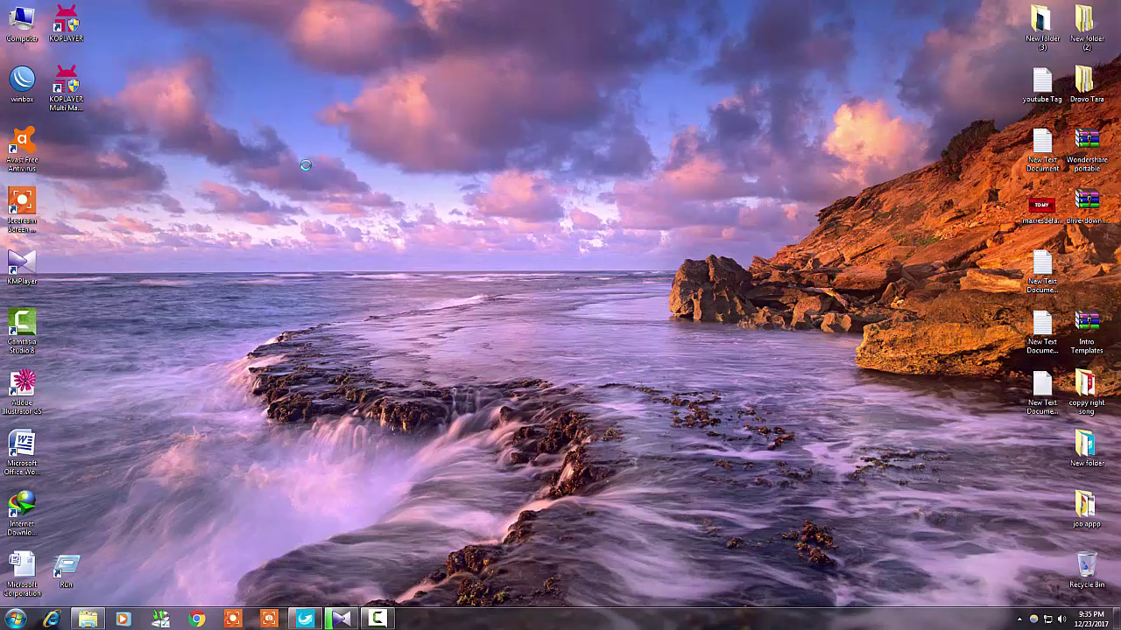
right_click(272, 130)
left_click(326, 167)
right_click(370, 219)
left_click(400, 255)
right_click(362, 172)
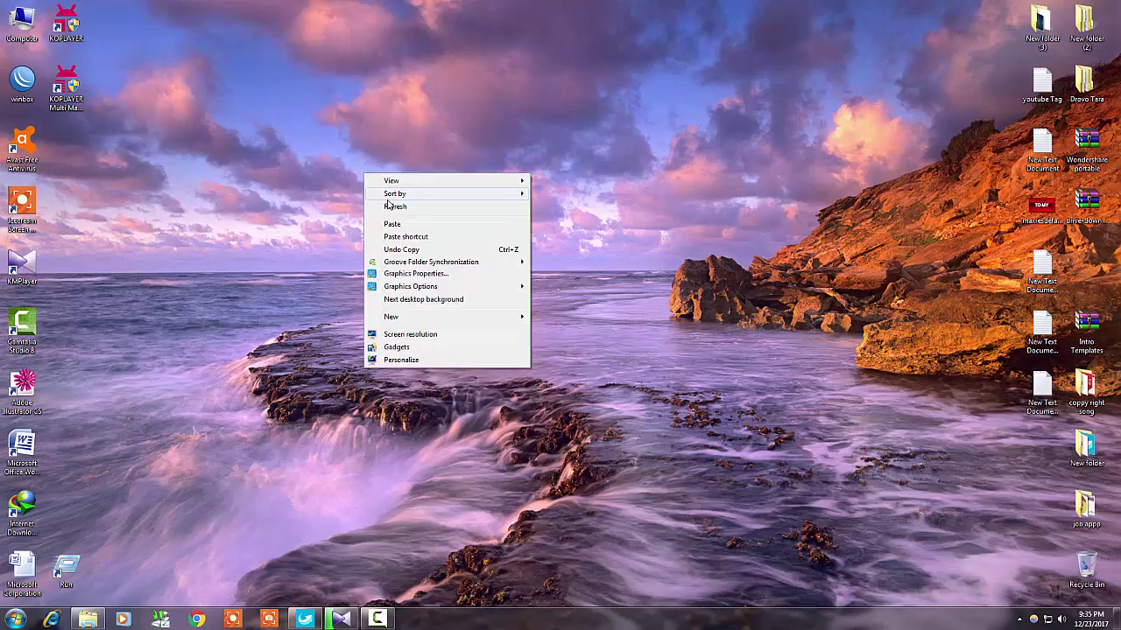
left_click(385, 205)
right_click(303, 174)
left_click(332, 206)
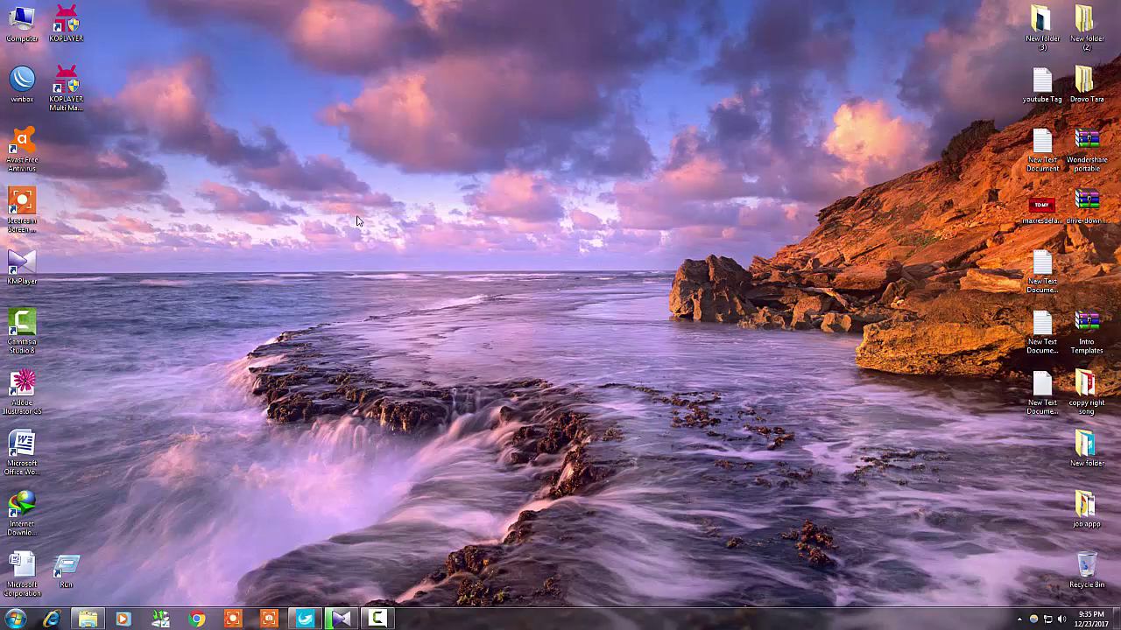
right_click(258, 254)
left_click(289, 280)
right_click(258, 228)
left_click(292, 257)
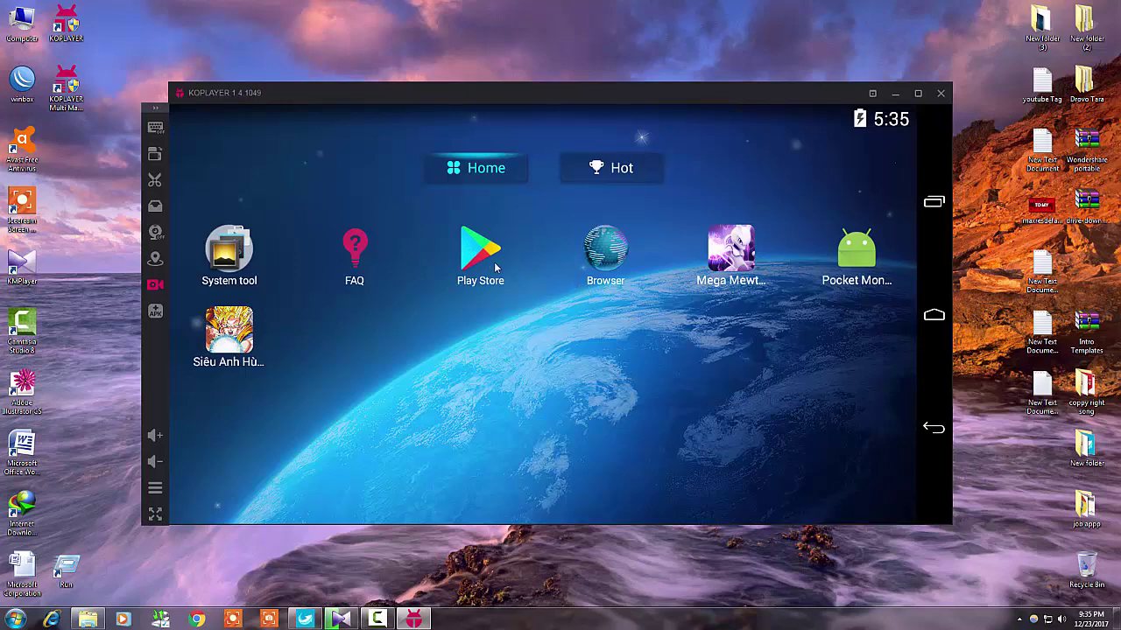
right_click(370, 21)
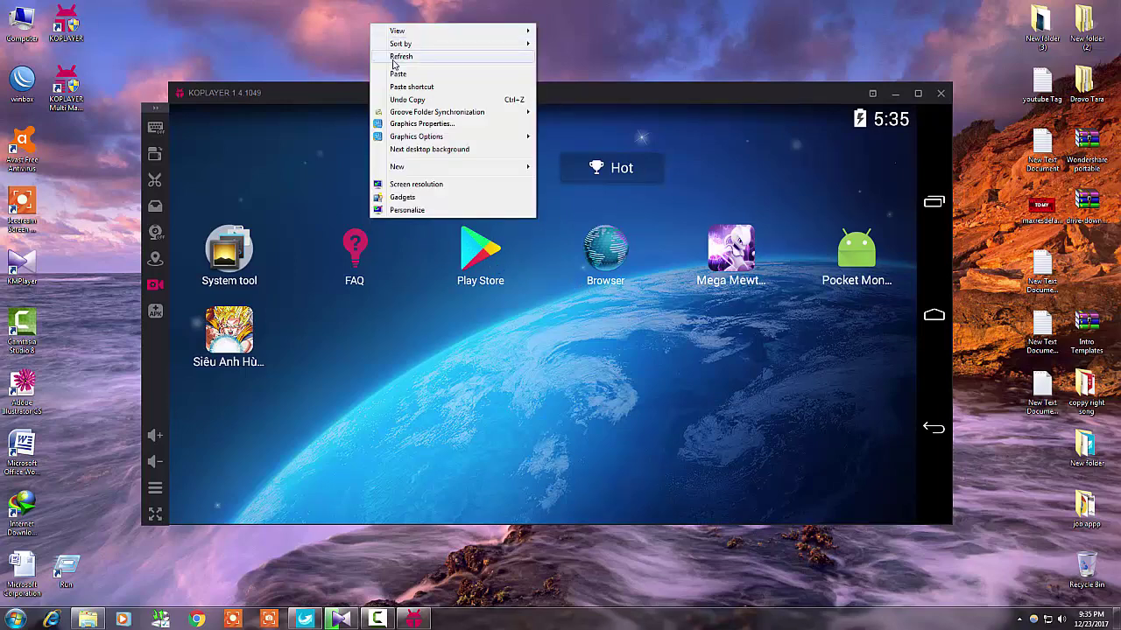
left_click(411, 56)
Open the Play Store in the KOPLAYER emulator and retry its connection.
left_click(491, 274)
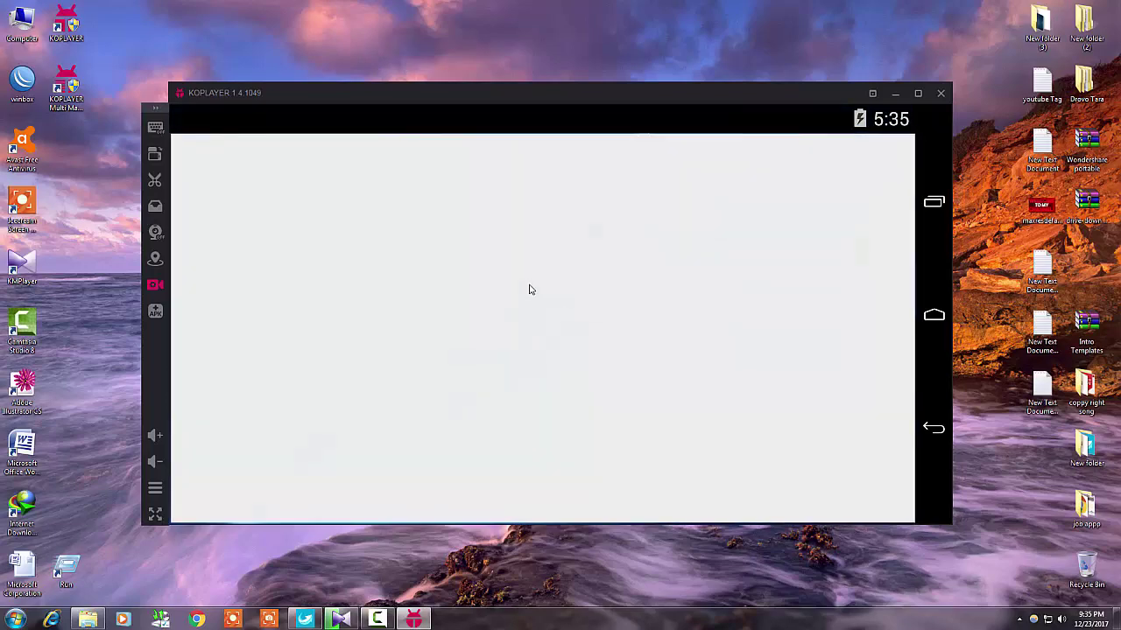
left_click(658, 222)
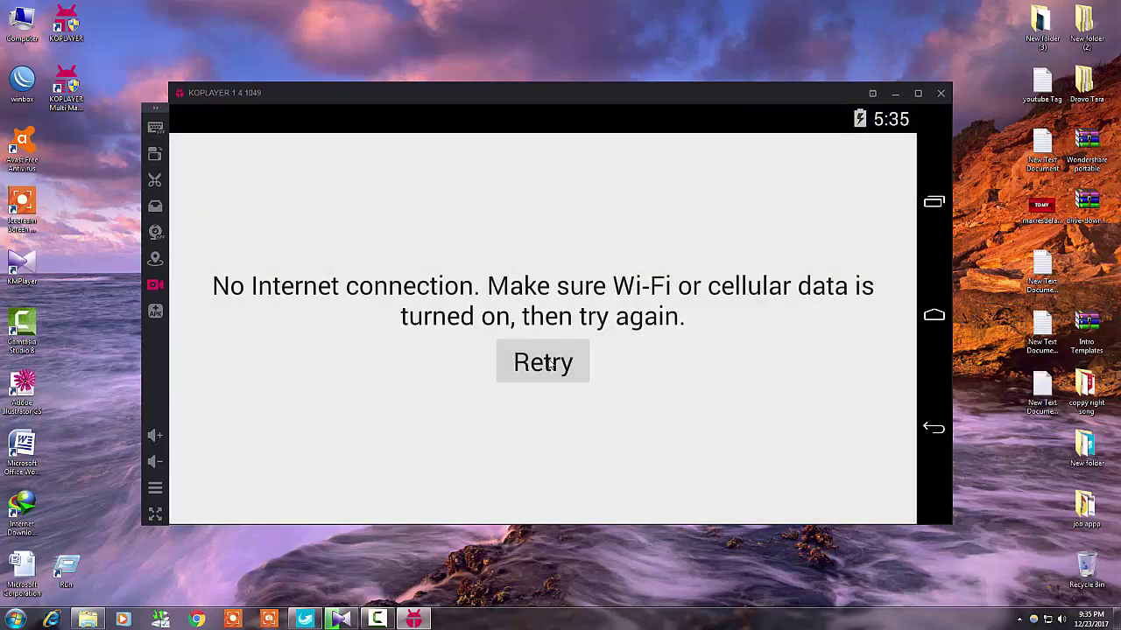
left_click(566, 364)
left_click(569, 363)
left_click(569, 363)
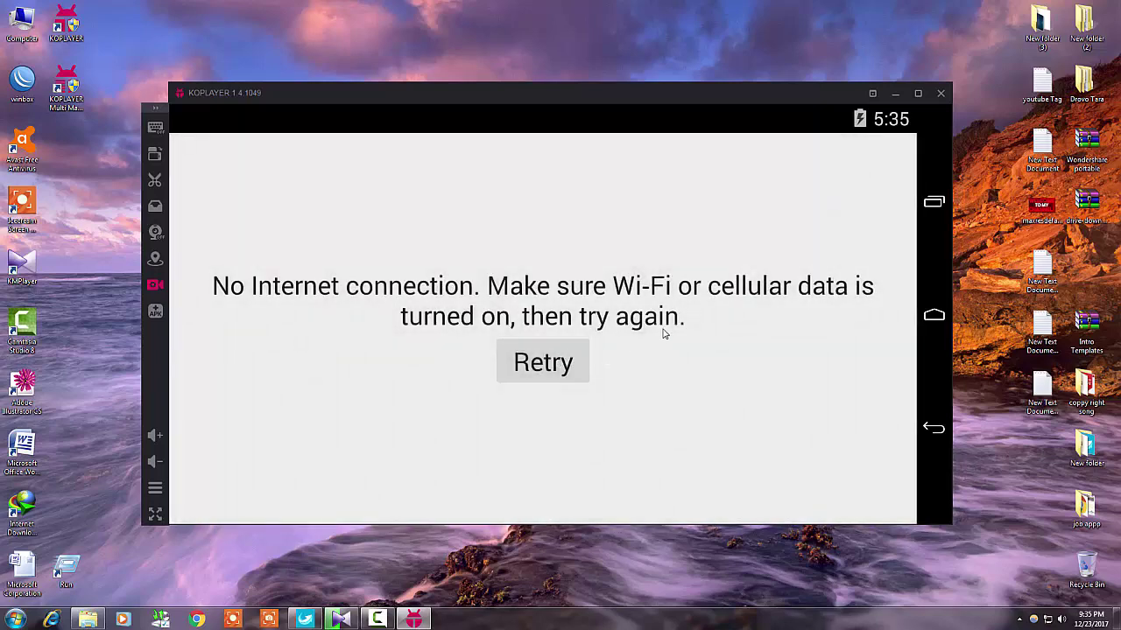
left_click(588, 354)
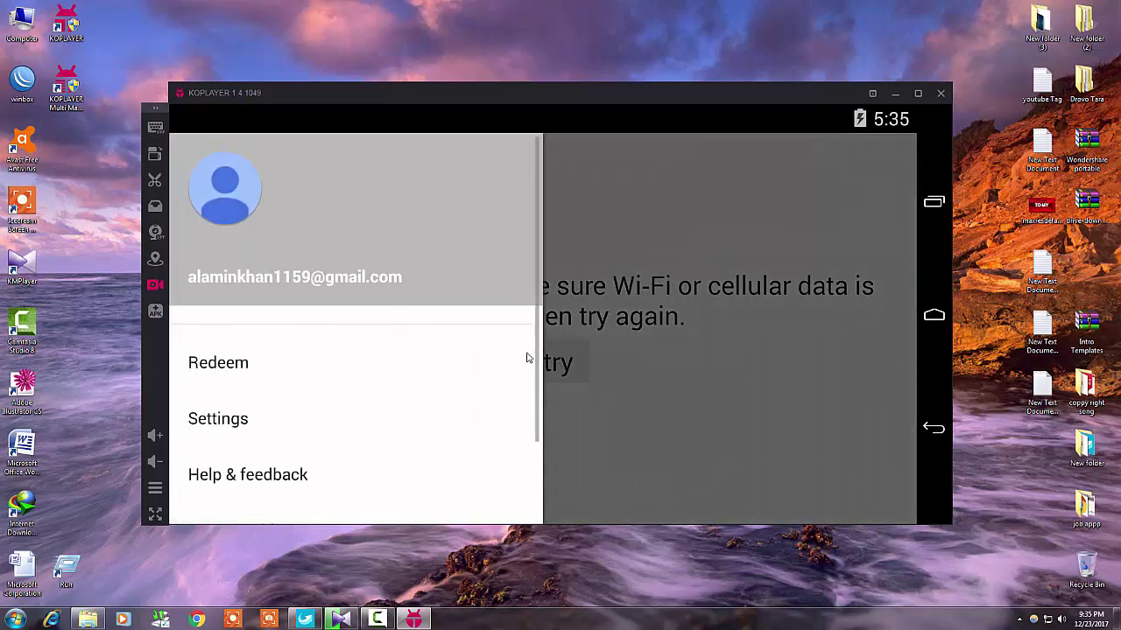
left_click(294, 354)
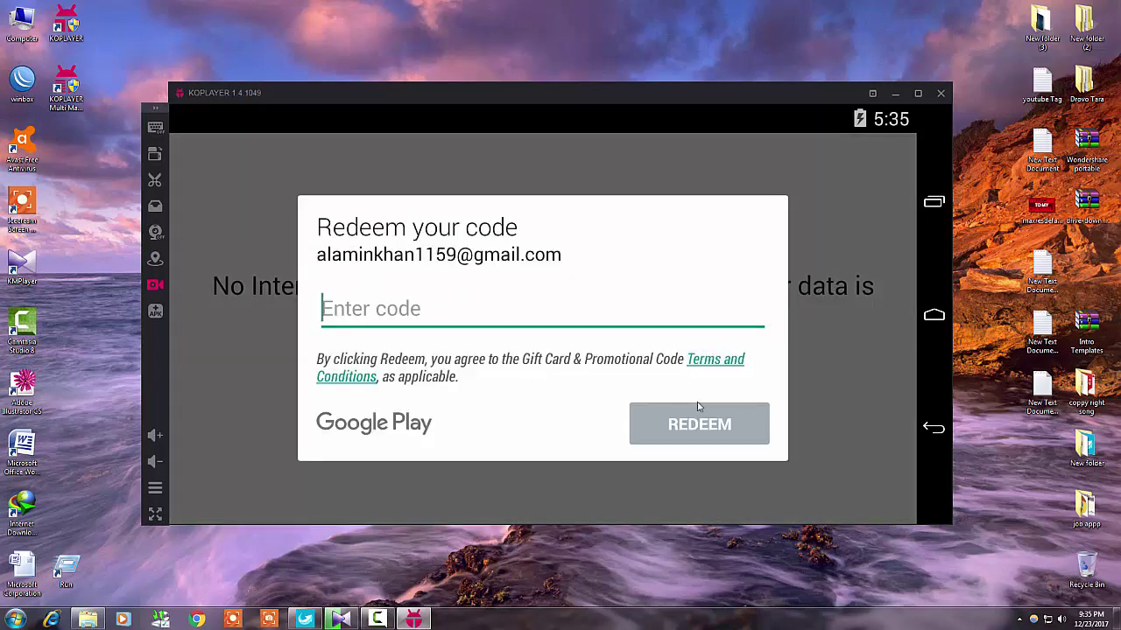
left_click(340, 619)
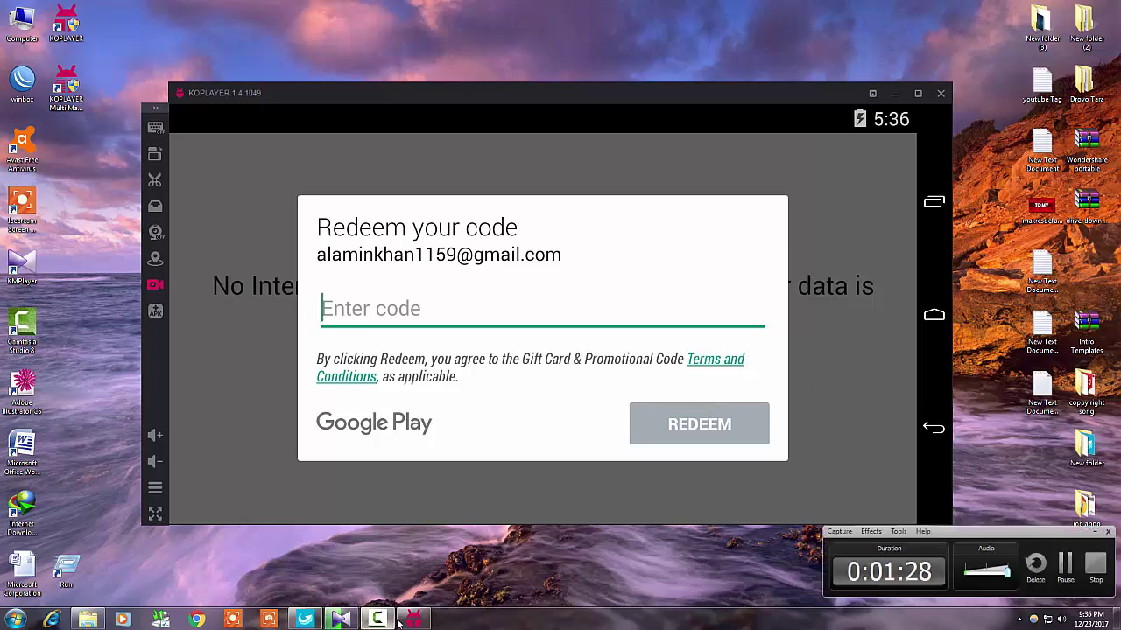
left_click(1064, 567)
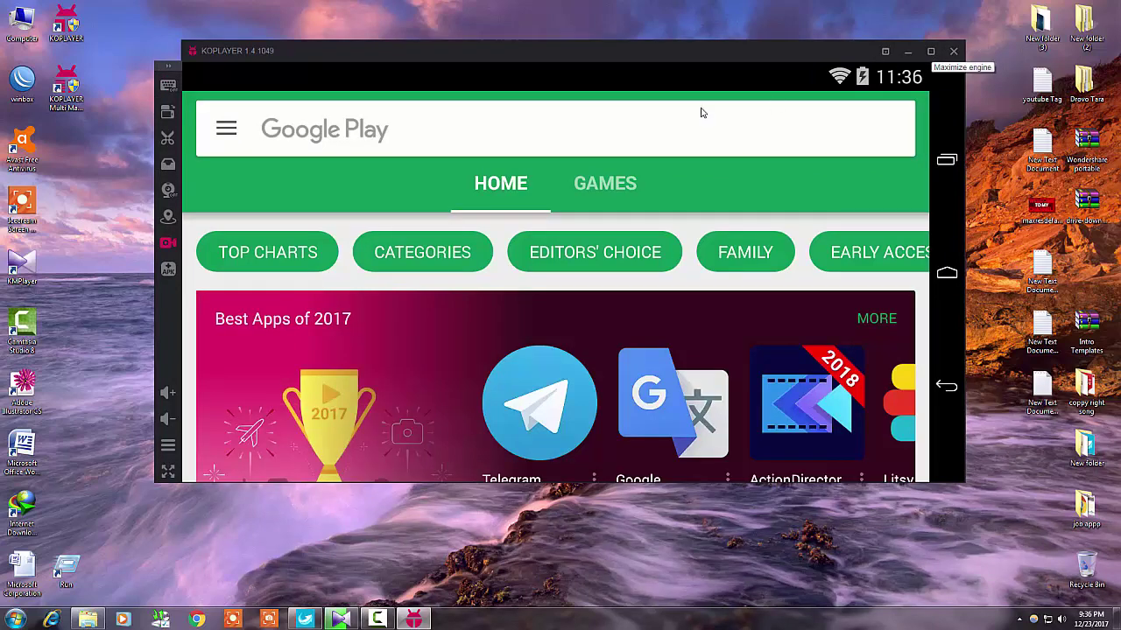
Search the Play Store for "coc".
left_click(491, 146)
type("v")
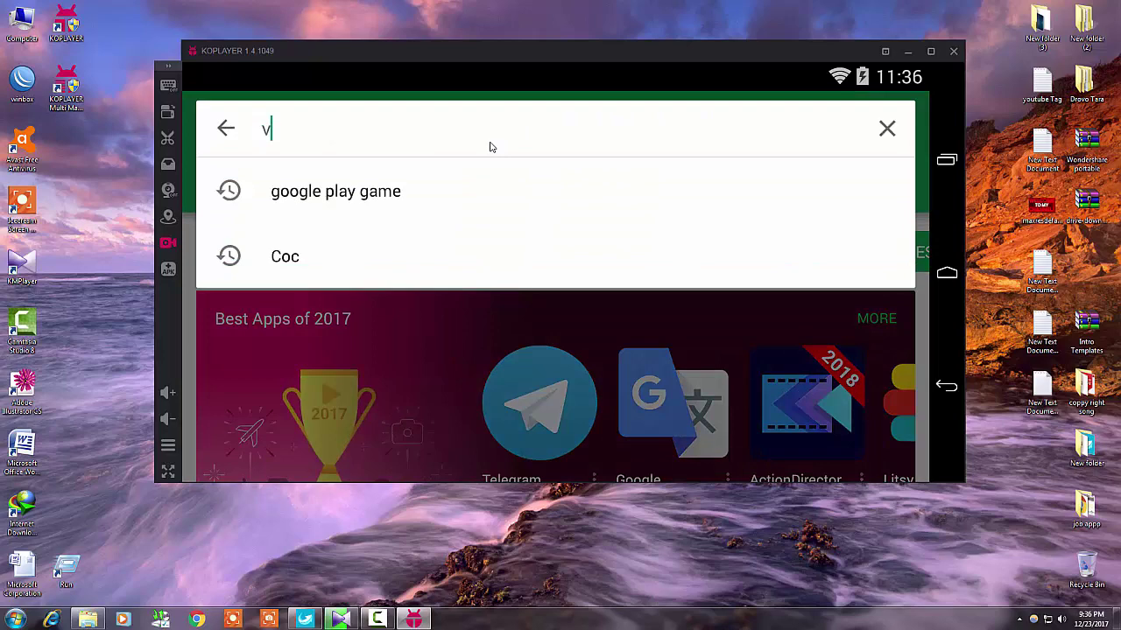
key("BackSpace")
type("coc")
key("Return")
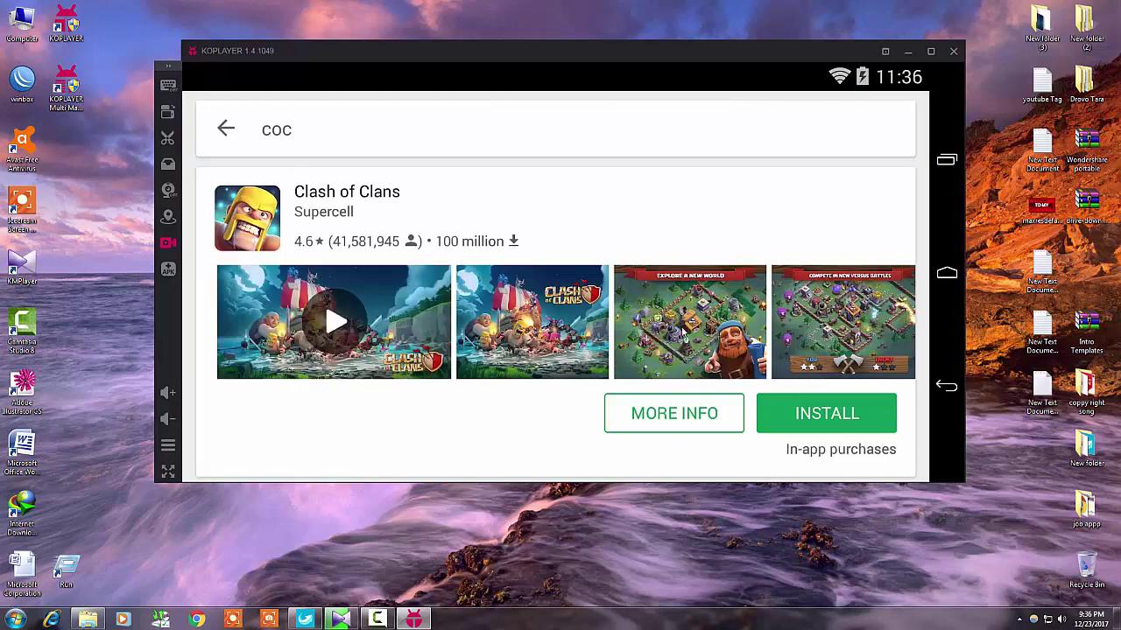
Start installing Clash of Clans by Supercell from the search results and minimize the emulator window.
left_click(823, 413)
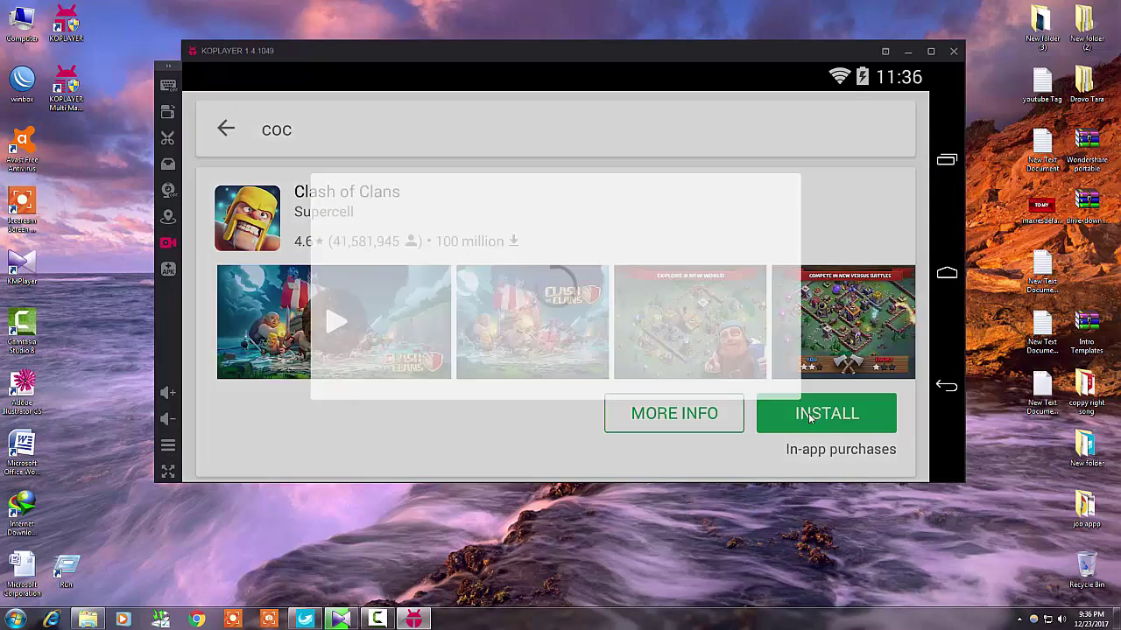
left_click(705, 440)
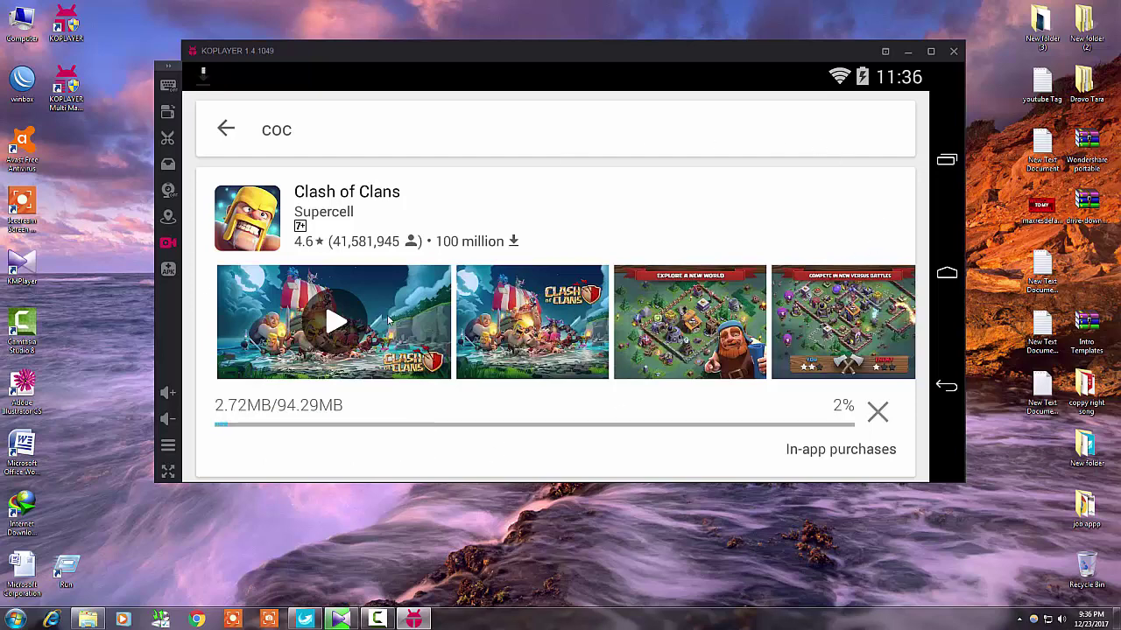
left_click(908, 52)
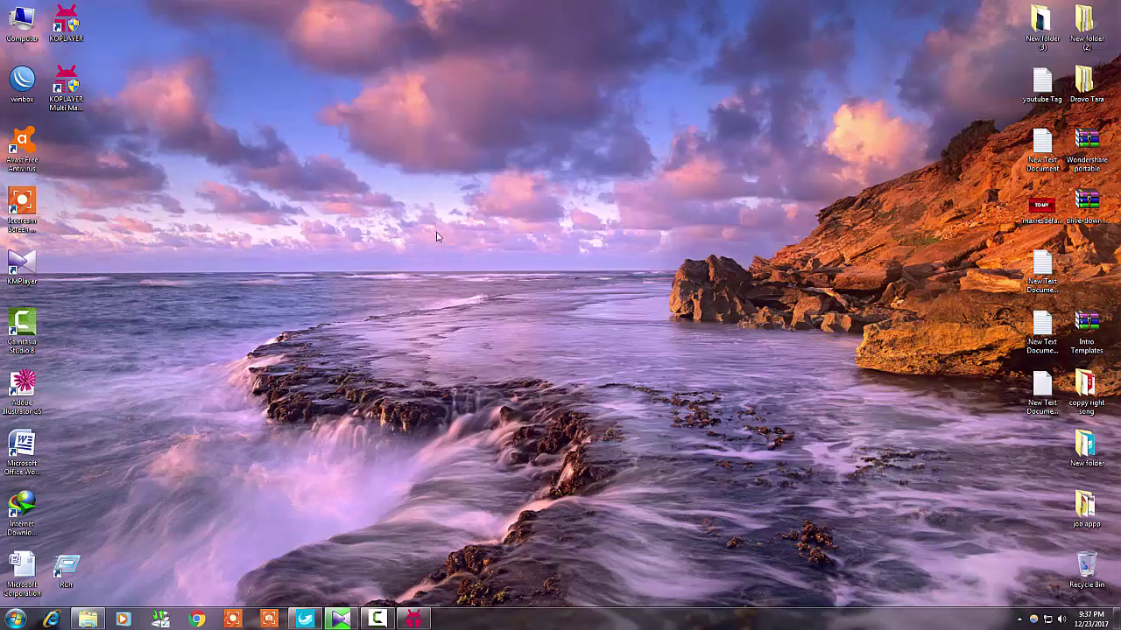
right_click(399, 240)
left_click(430, 271)
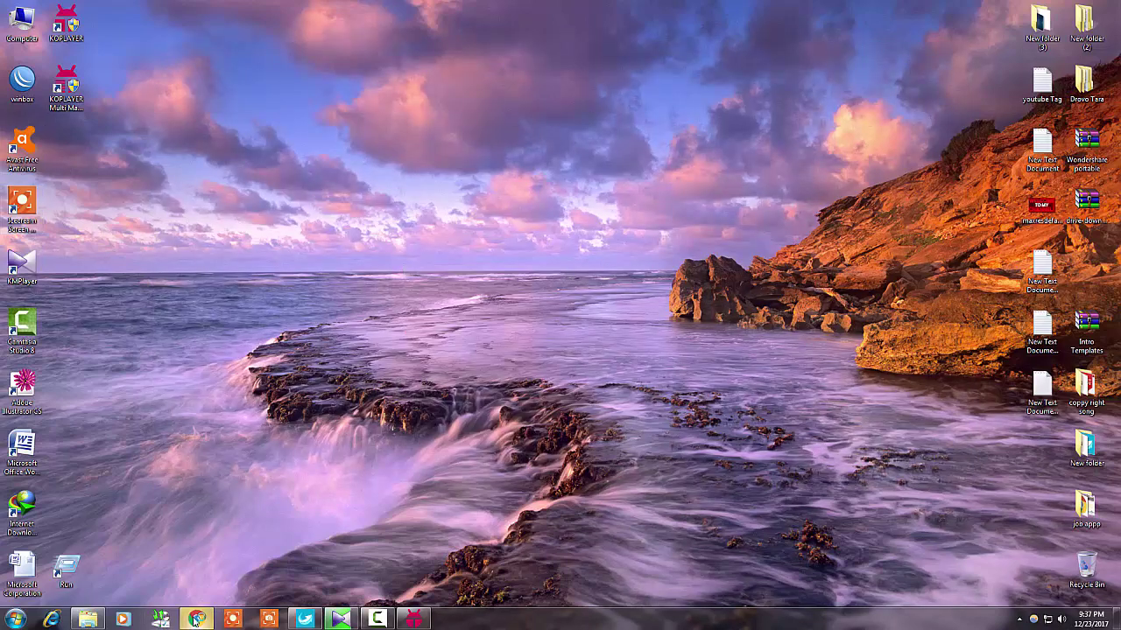
right_click(341, 160)
left_click(344, 194)
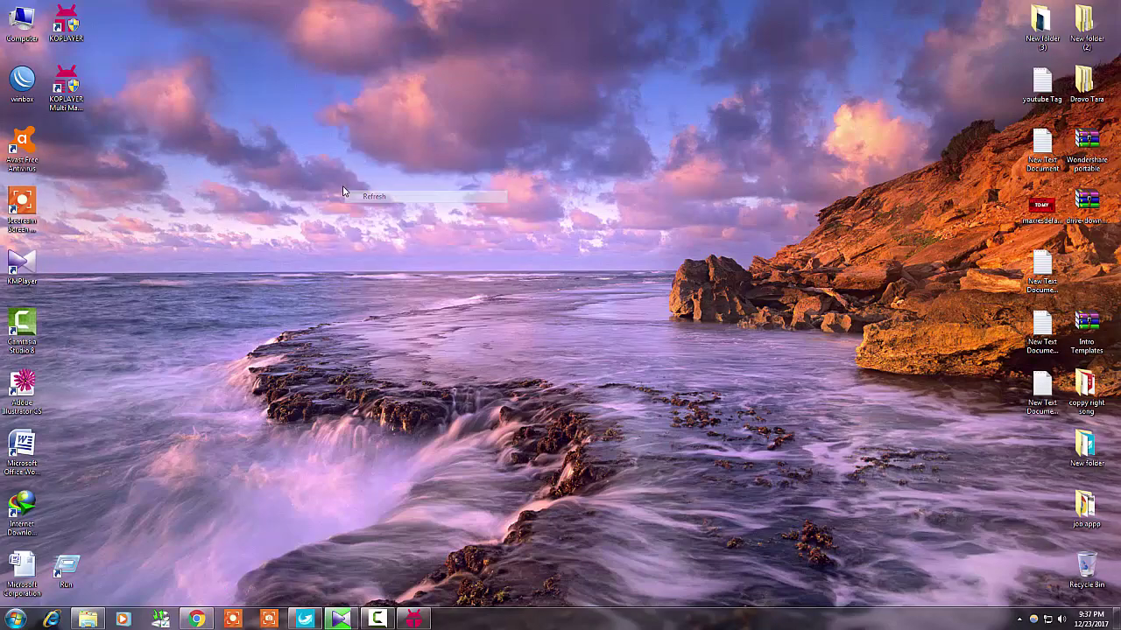
right_click(342, 184)
left_click(368, 218)
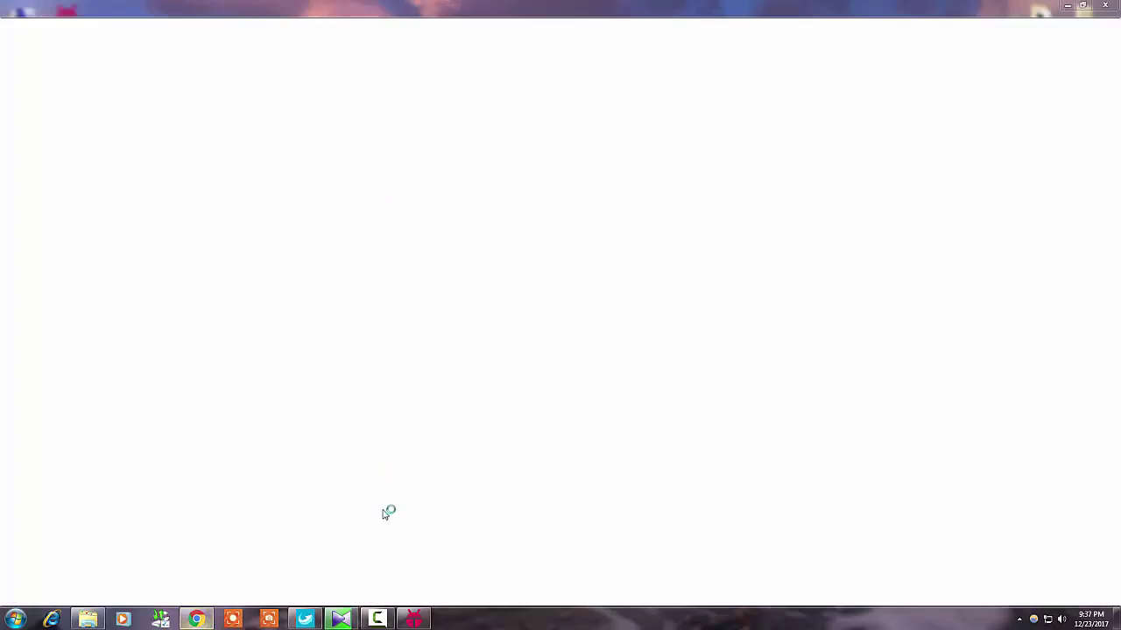
left_click(378, 619)
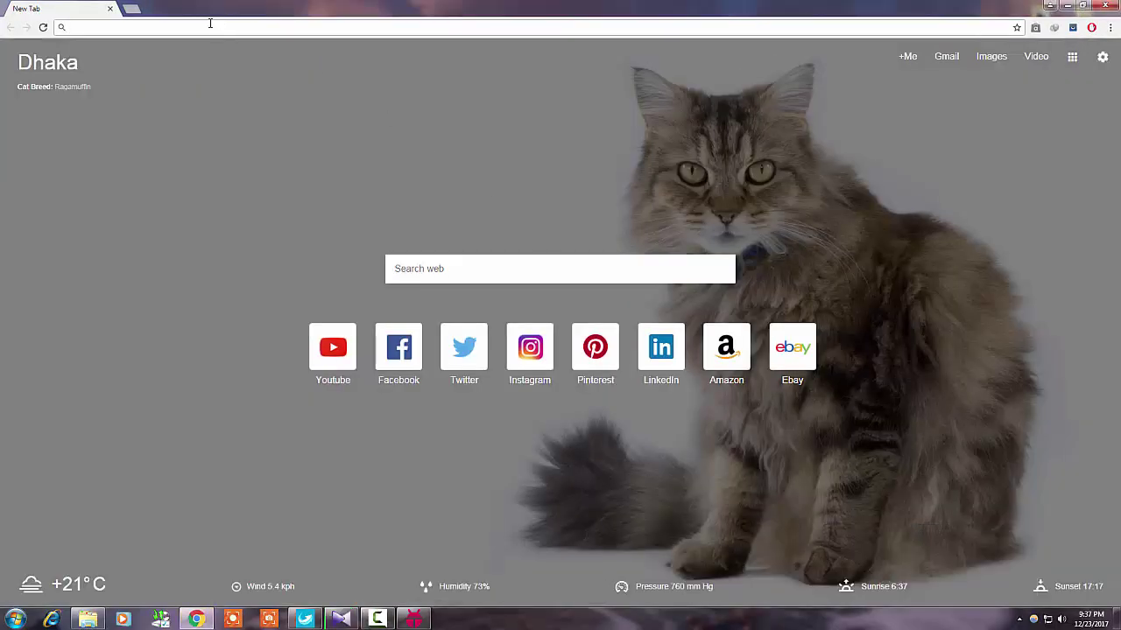
Open the channel's Creator Studio on YouTube in Chrome and expand the site navigation guide.
left_click(333, 351)
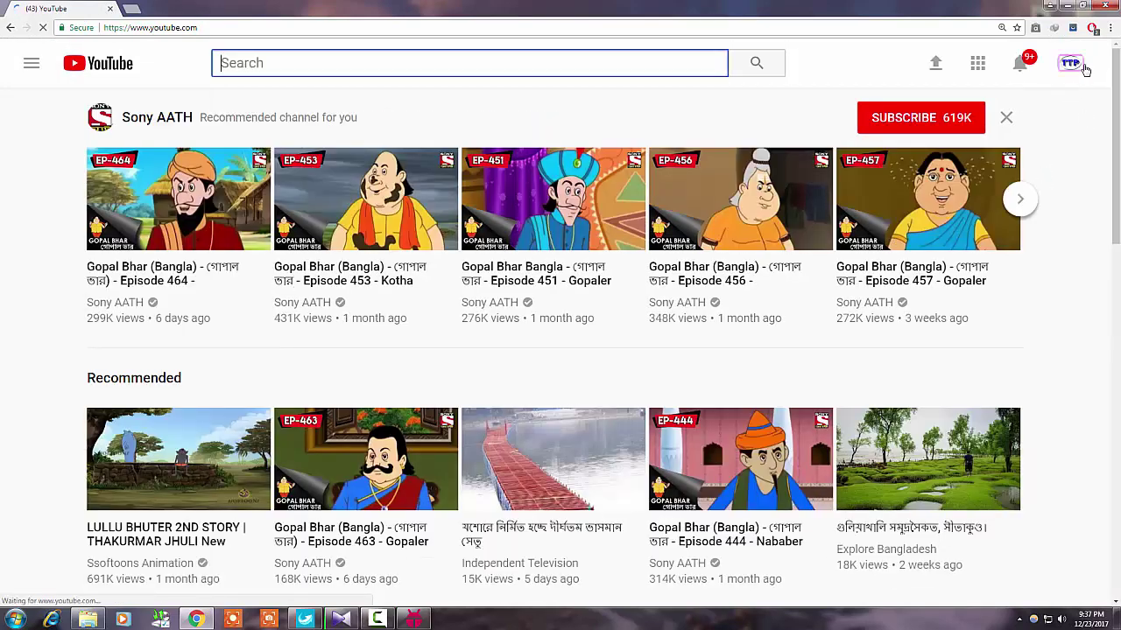
left_click(1072, 65)
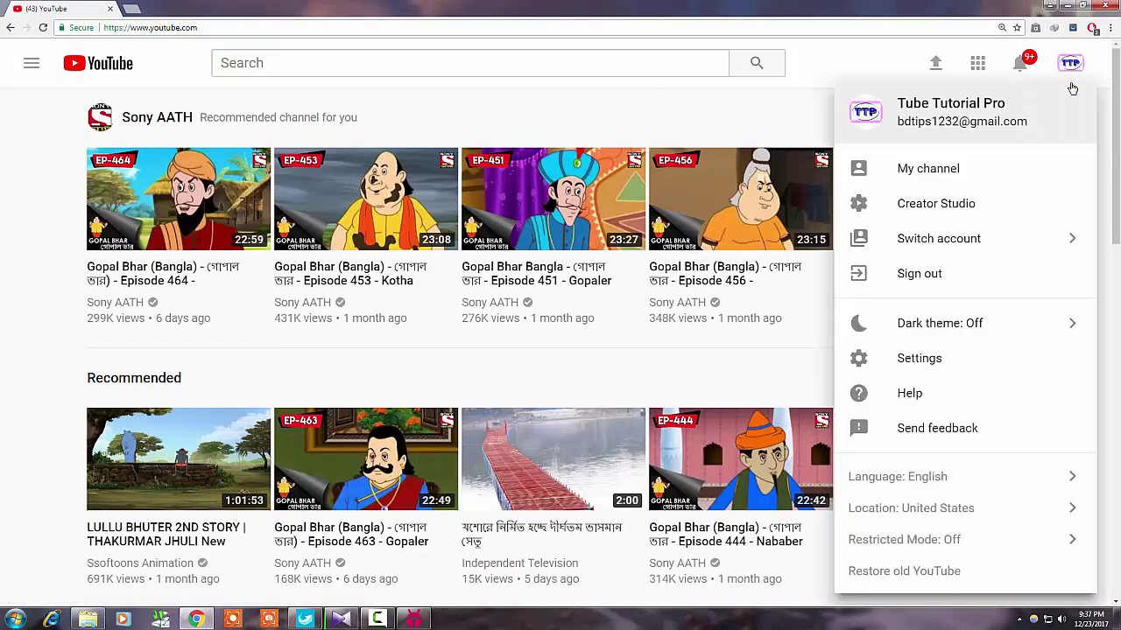
left_click(968, 204)
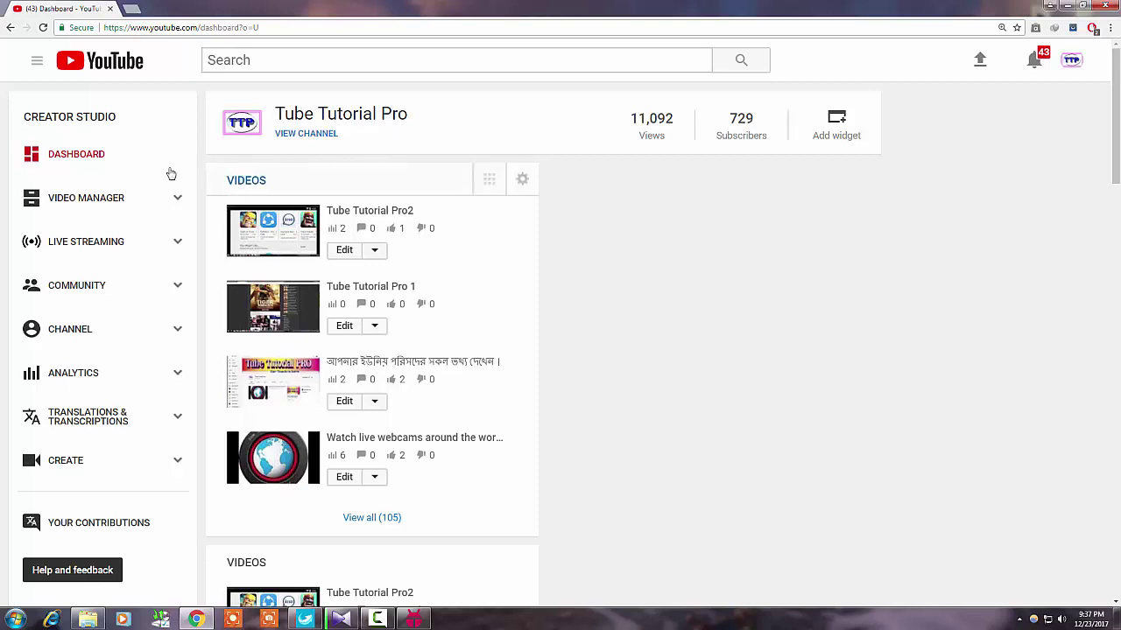
left_click(36, 68)
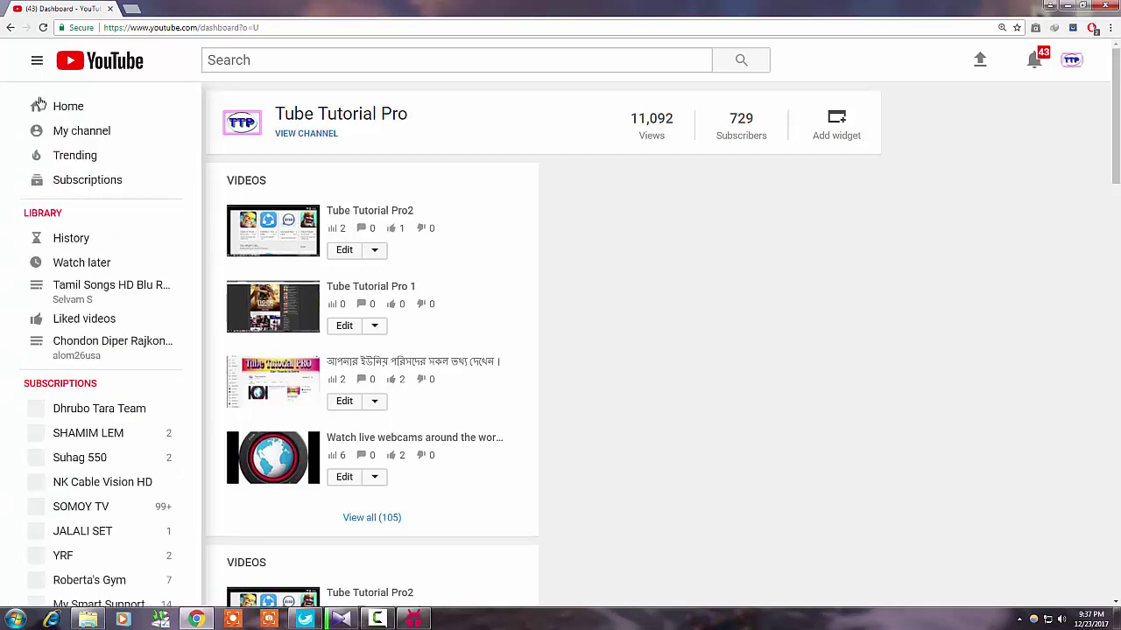
View the channel's own page on YouTube and close the Chrome window.
left_click(56, 135)
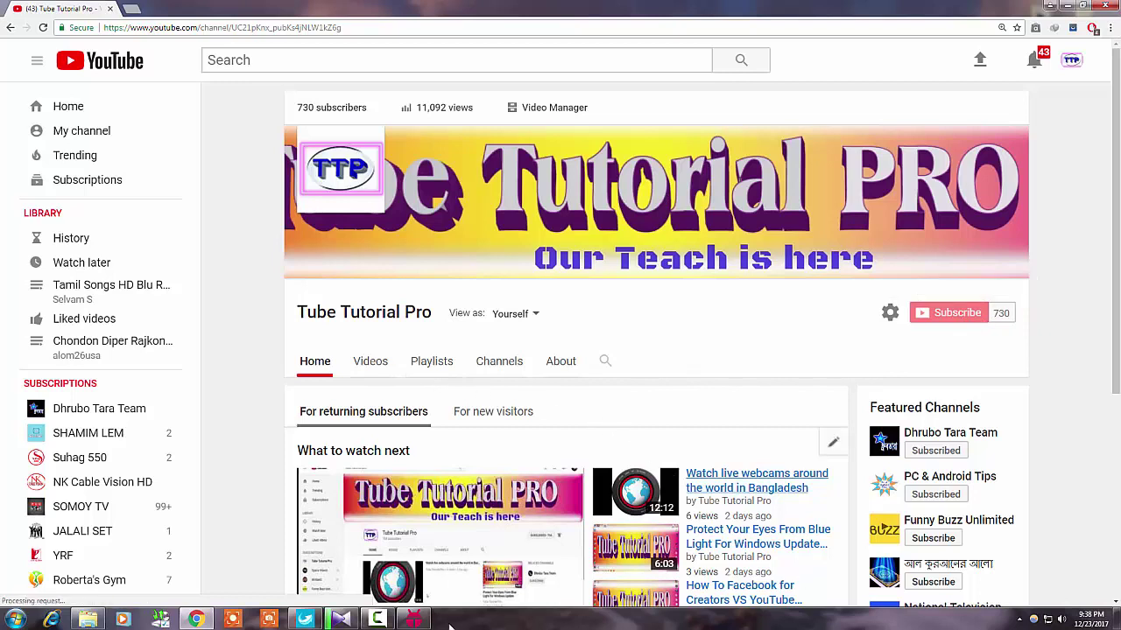
mouse_move(398, 623)
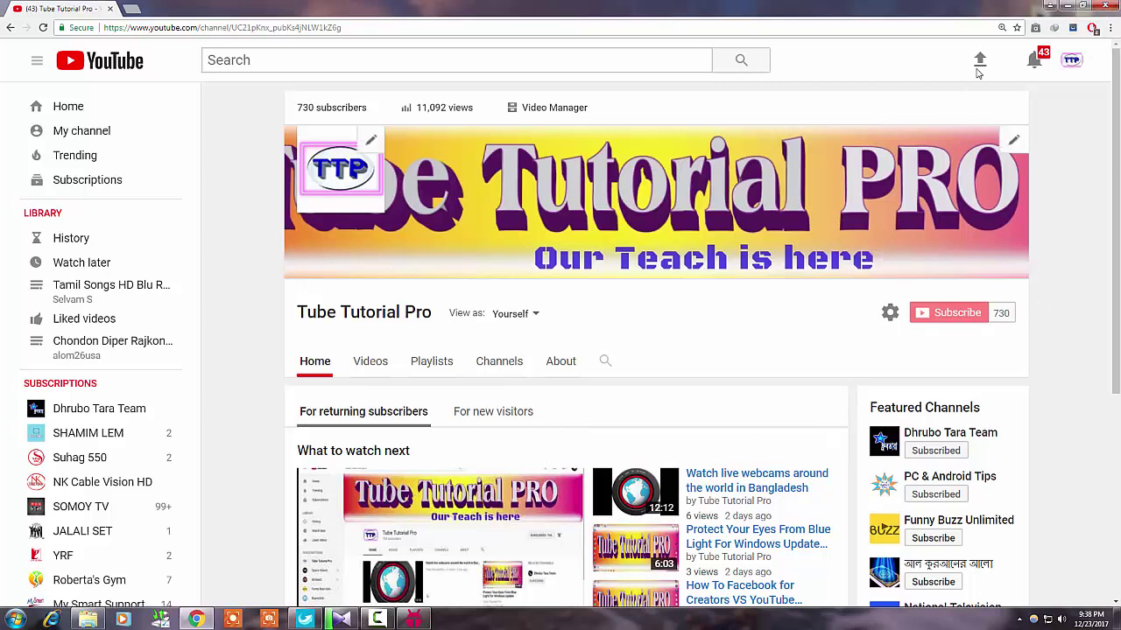
left_click(1101, 7)
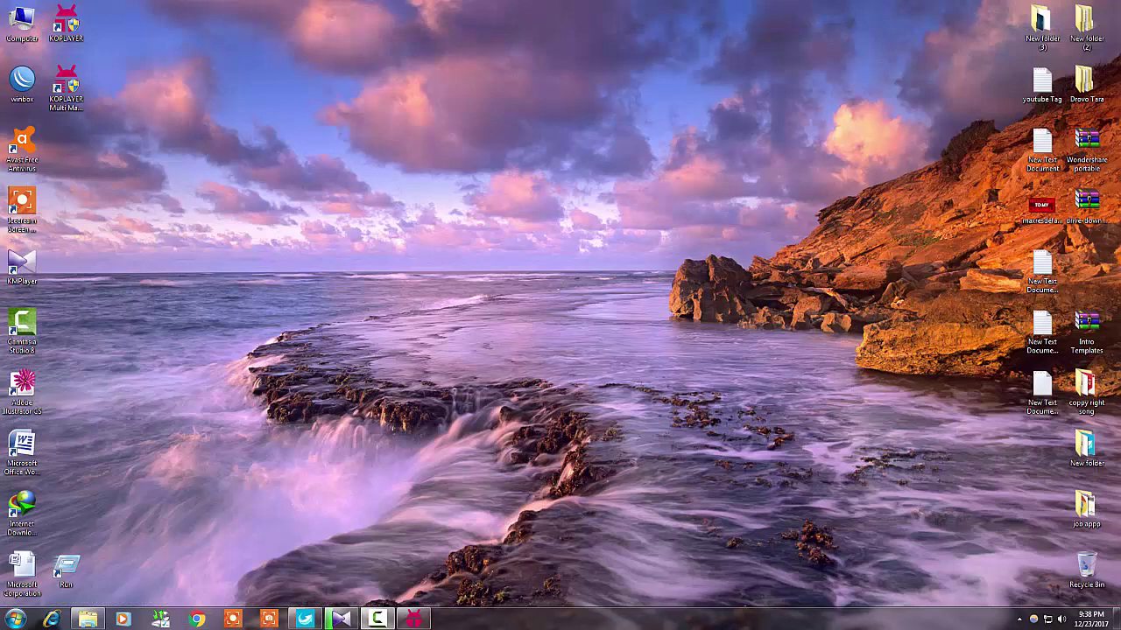
Switch back to the KOPLAYER emulator and return to its Android home screen.
left_click(413, 619)
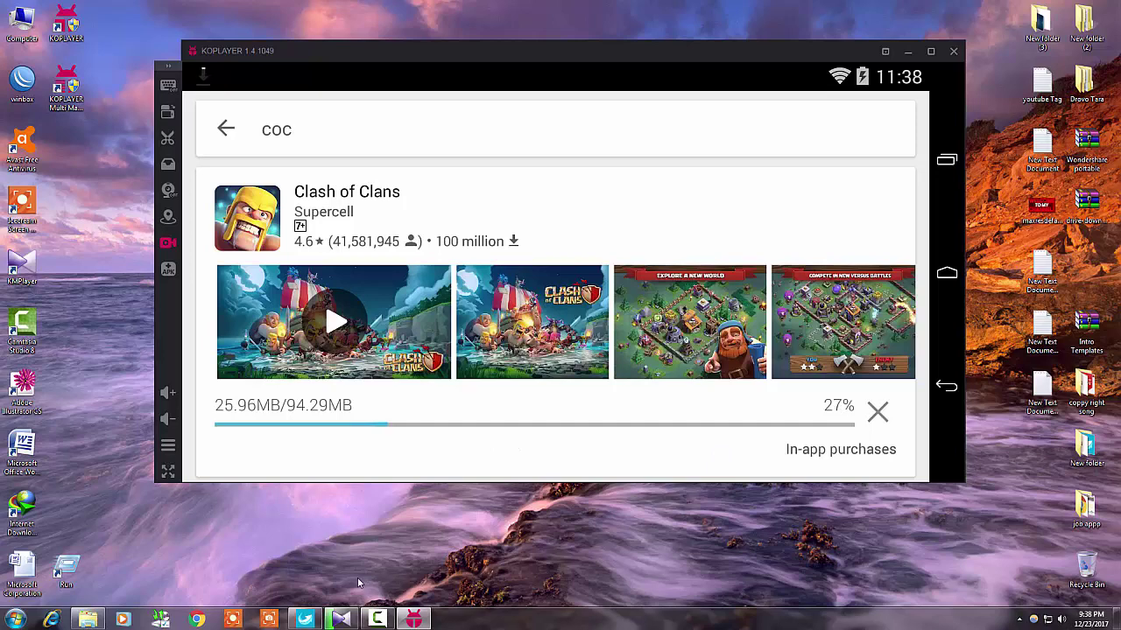
left_click(381, 620)
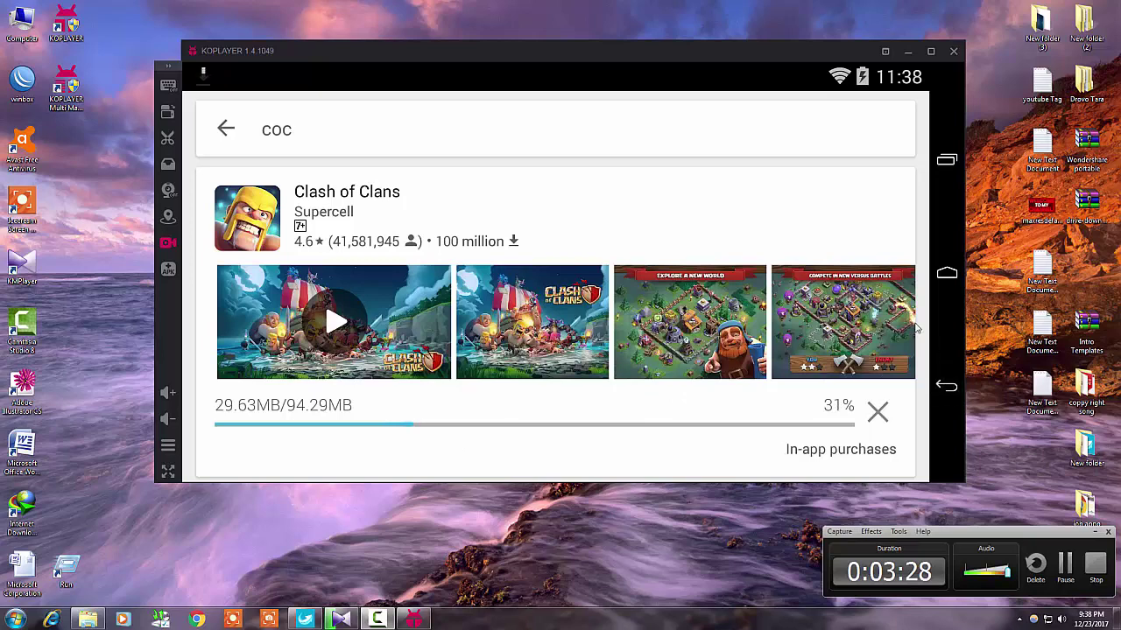
left_click(946, 274)
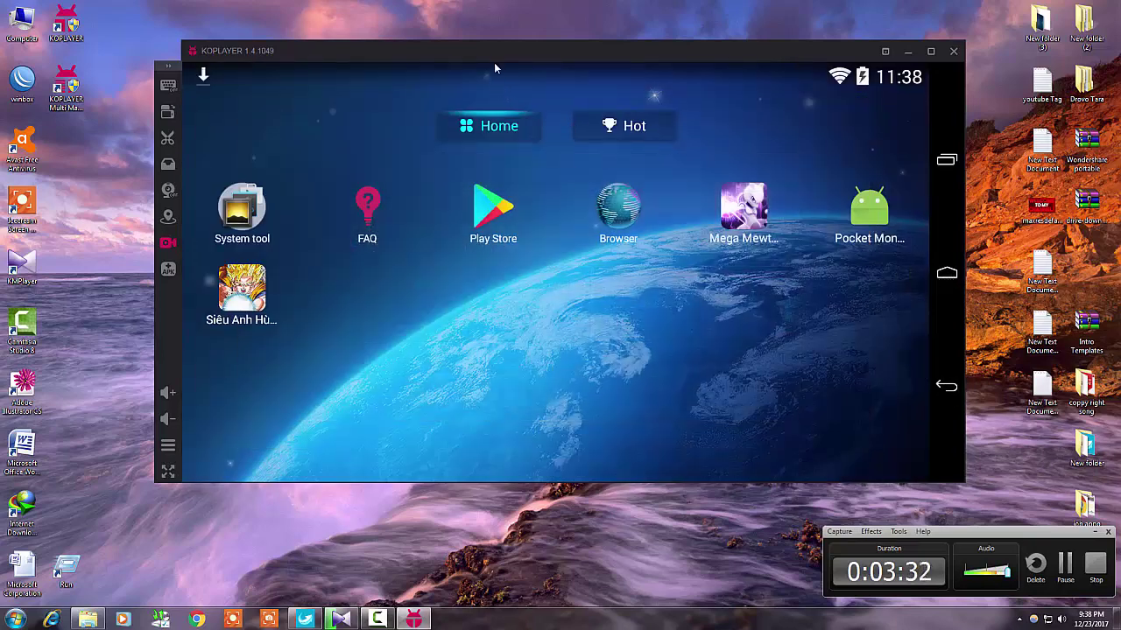
Reopen the Play Store, leave the coc search for the store's home page and maximize the emulator window.
left_click_drag(493, 62, 446, 135)
left_click(501, 208)
left_click(227, 131)
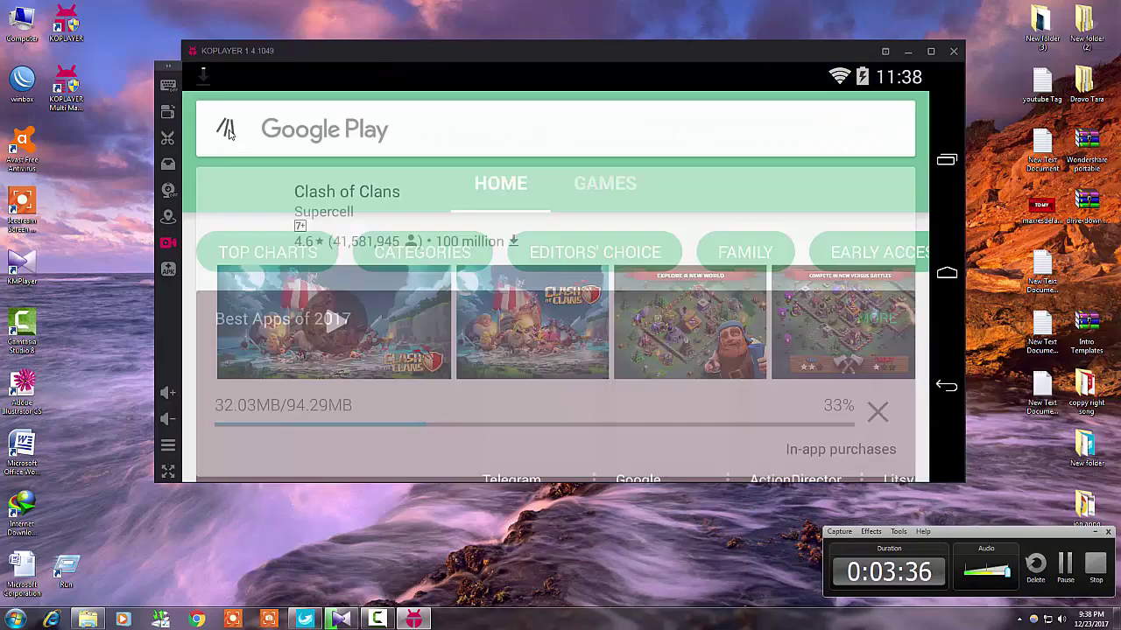
left_click(931, 51)
left_click(1094, 531)
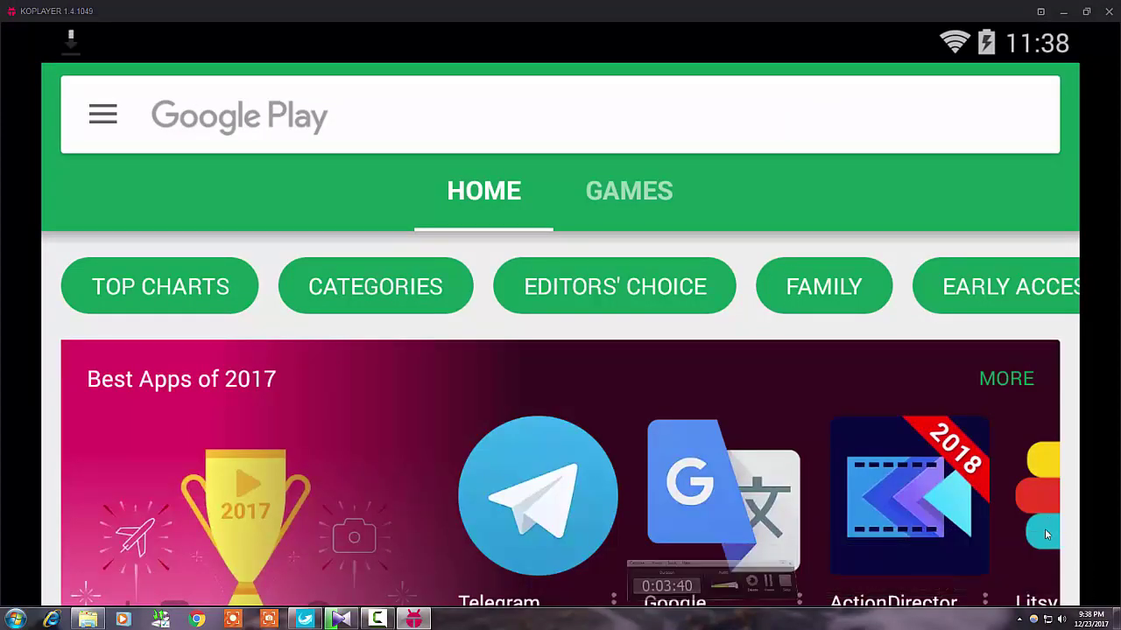
Browse the app and game collections on the Play Store's Home page, including the Recommended for You row.
scroll(392, 334, "down", 10)
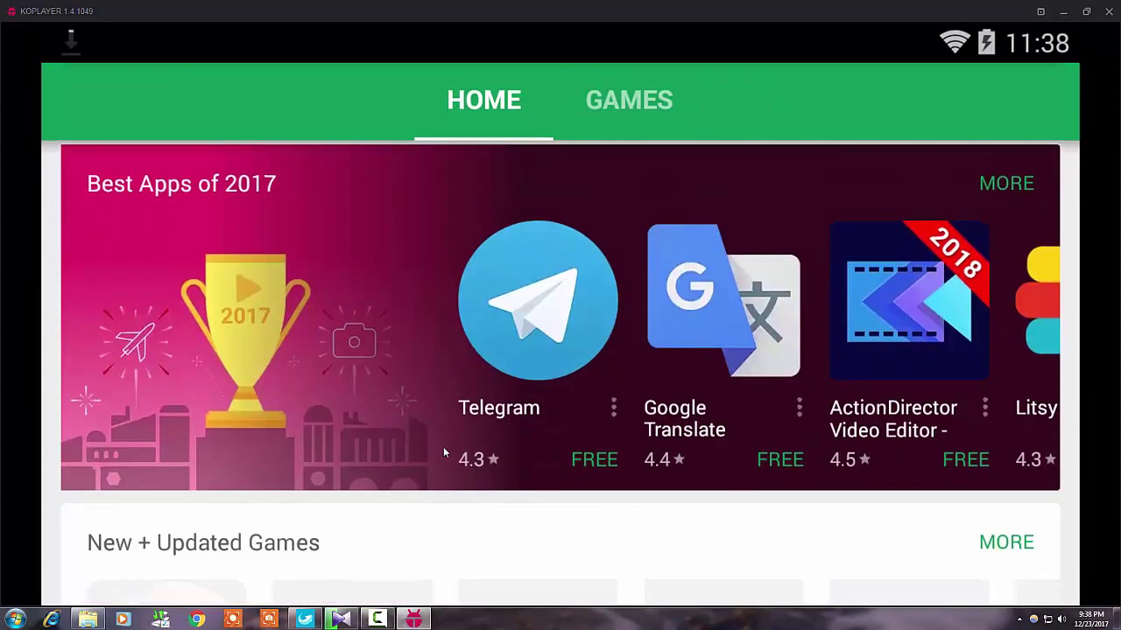
scroll(695, 240, "down", 7)
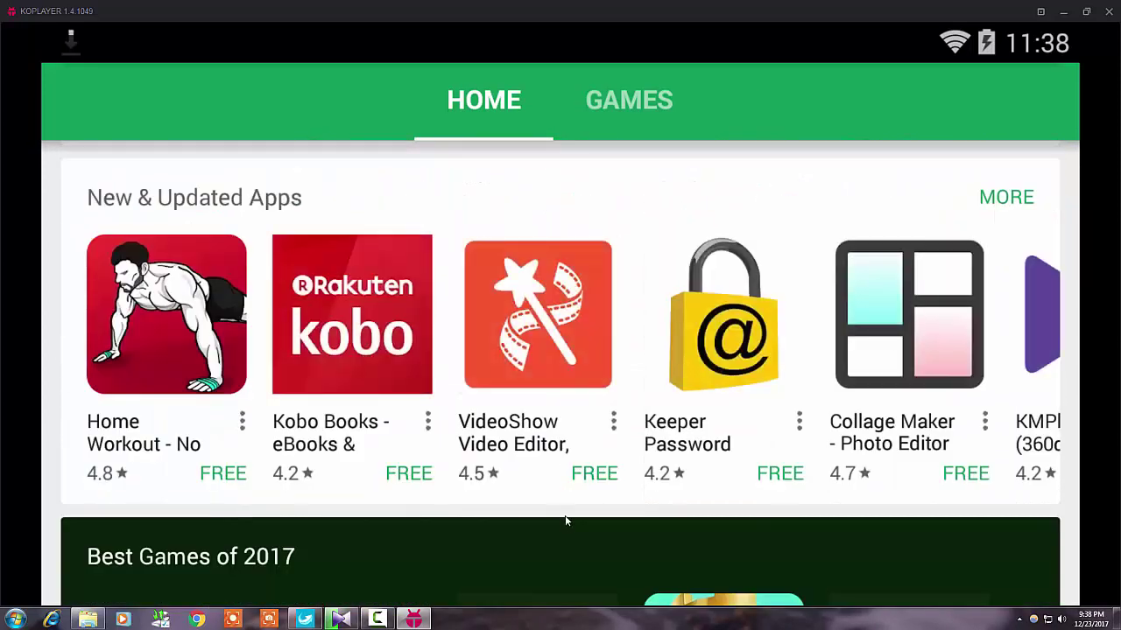
scroll(560, 362, "down", 5)
scroll(565, 170, "down", 5)
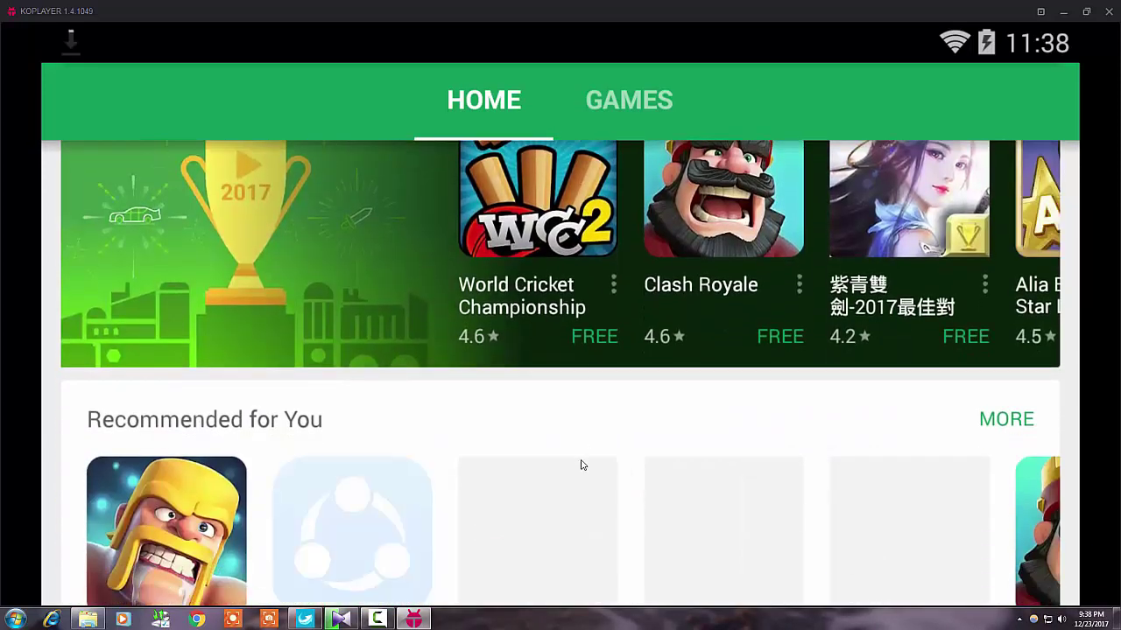
left_click_drag(823, 283, 320, 288)
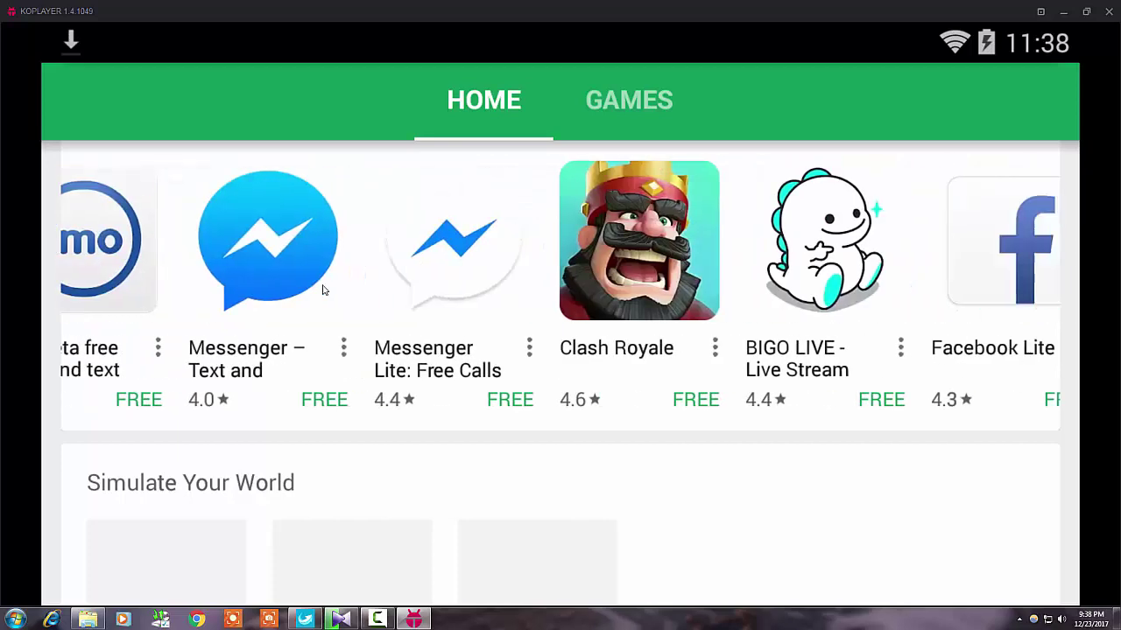
left_click_drag(623, 301, 418, 295)
left_click_drag(560, 319, 401, 319)
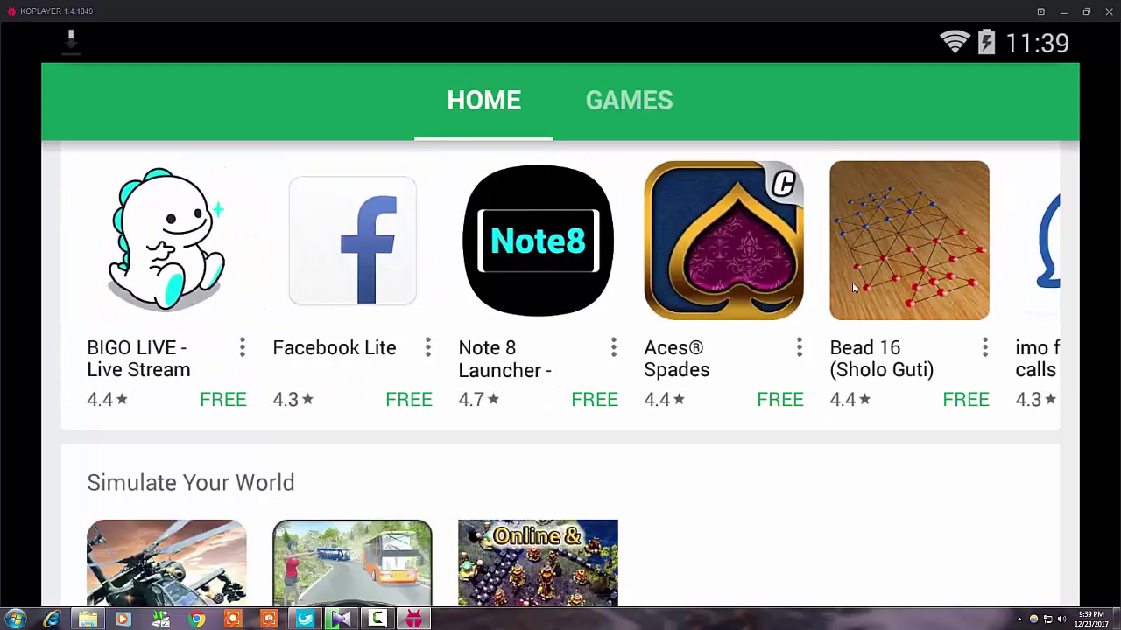
left_click_drag(612, 315, 337, 317)
left_click_drag(560, 324, 268, 332)
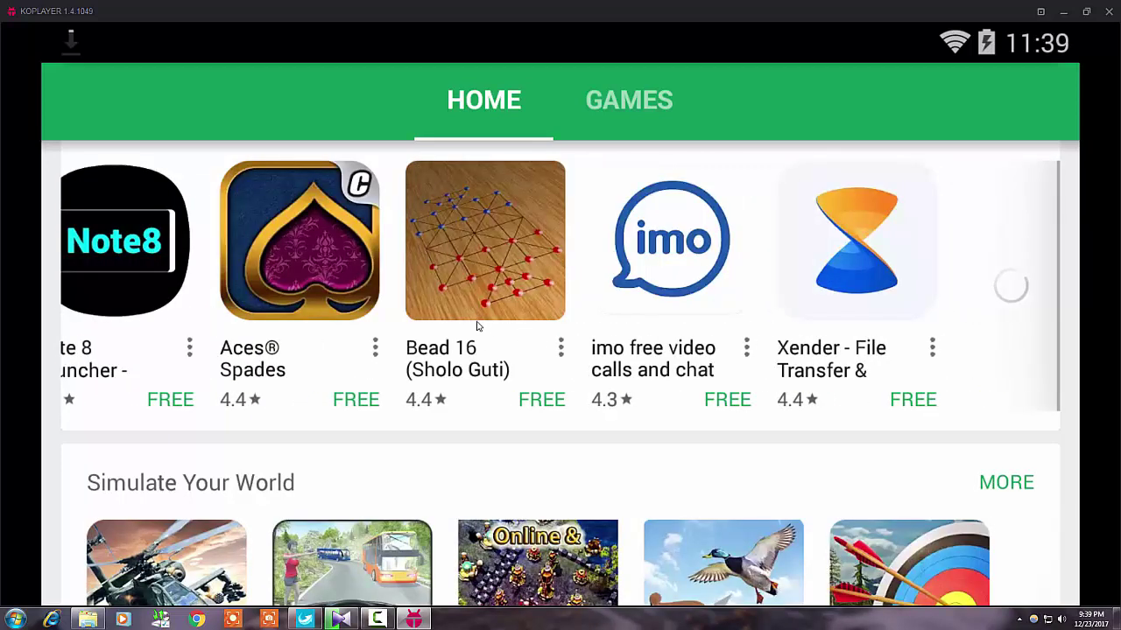
left_click_drag(583, 539, 599, 302)
left_click_drag(584, 484, 552, 197)
scroll(581, 482, "up", 8)
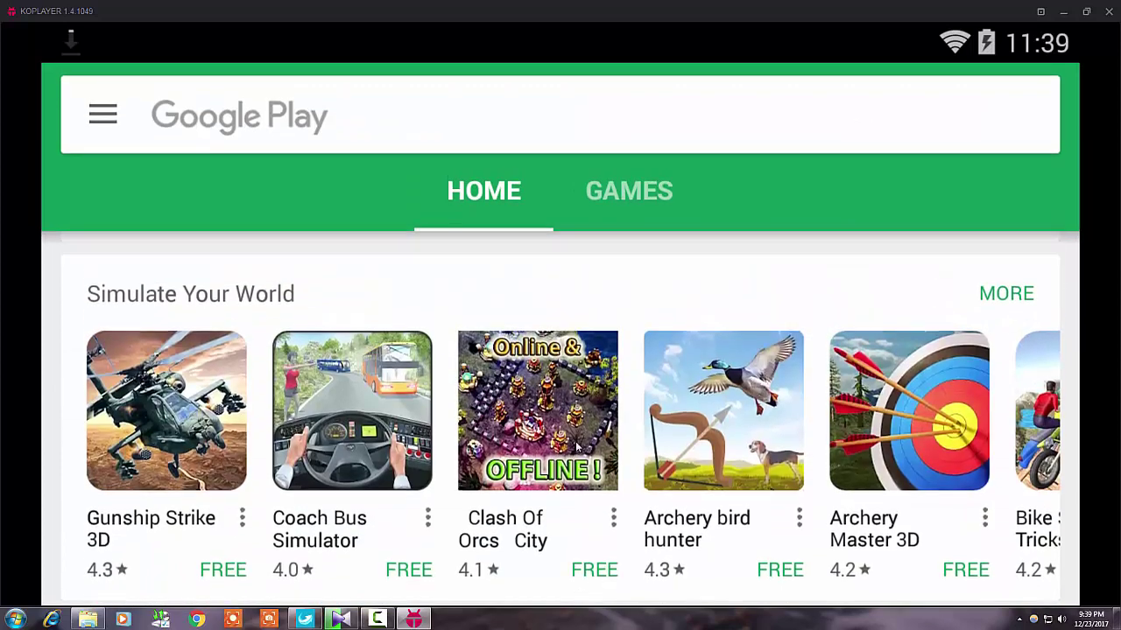
scroll(577, 383, "up", 8)
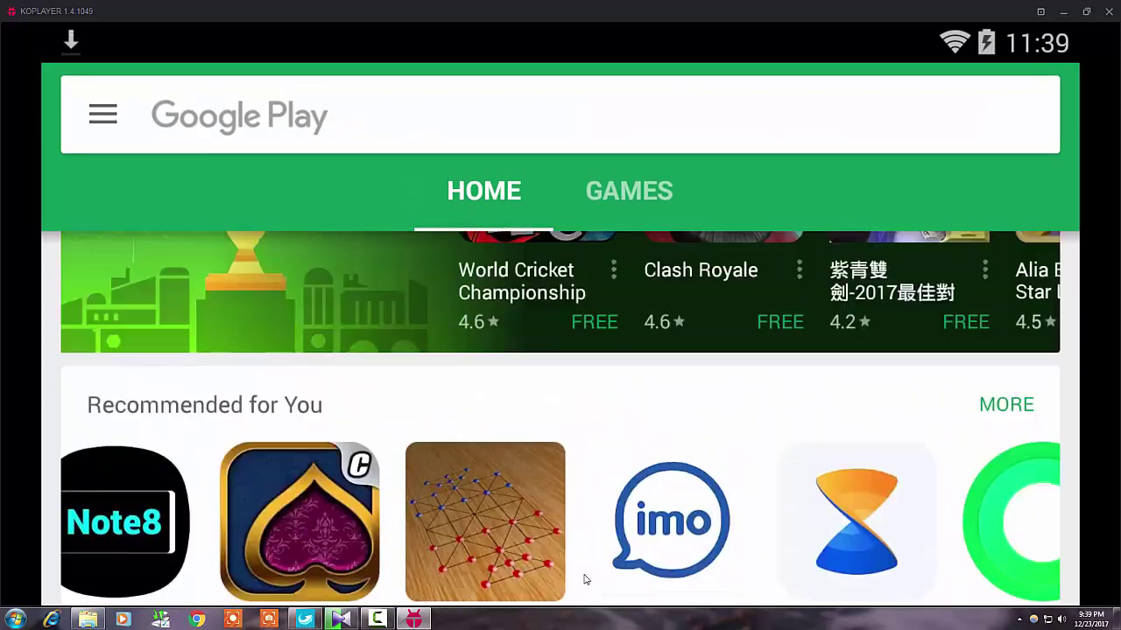
scroll(625, 541, "up", 7)
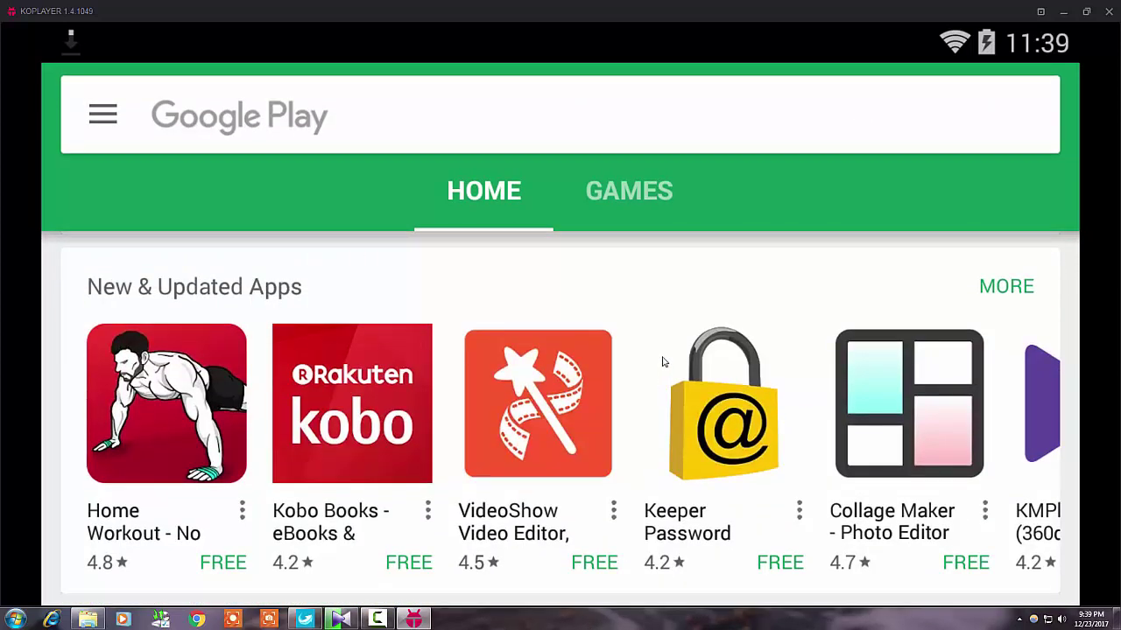
scroll(703, 563, "up", 7)
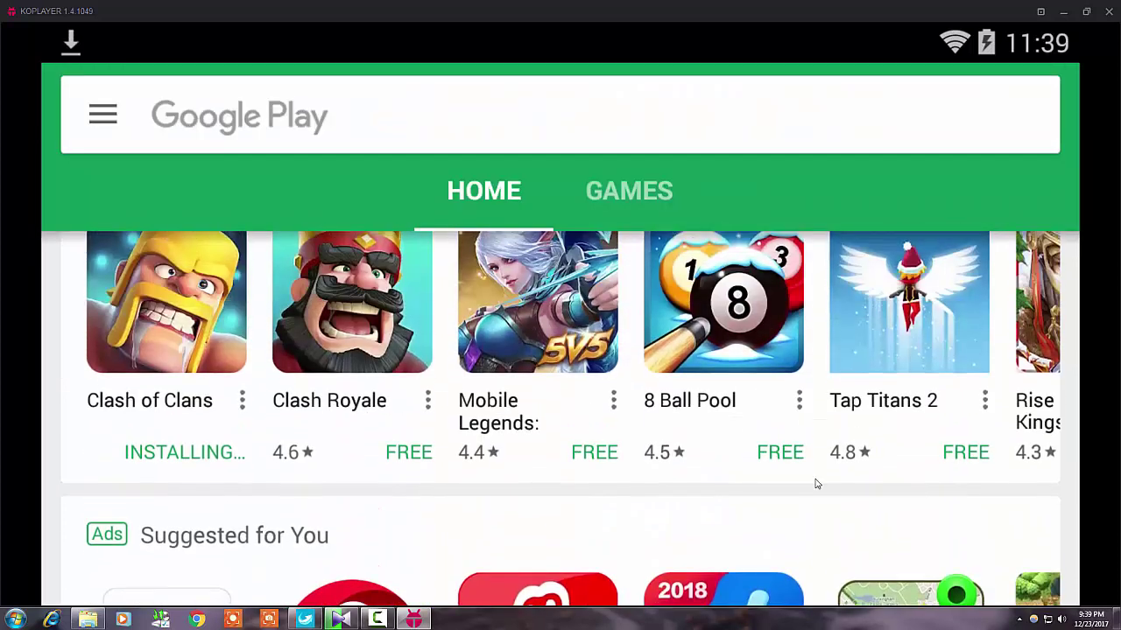
scroll(737, 386, "up", 5)
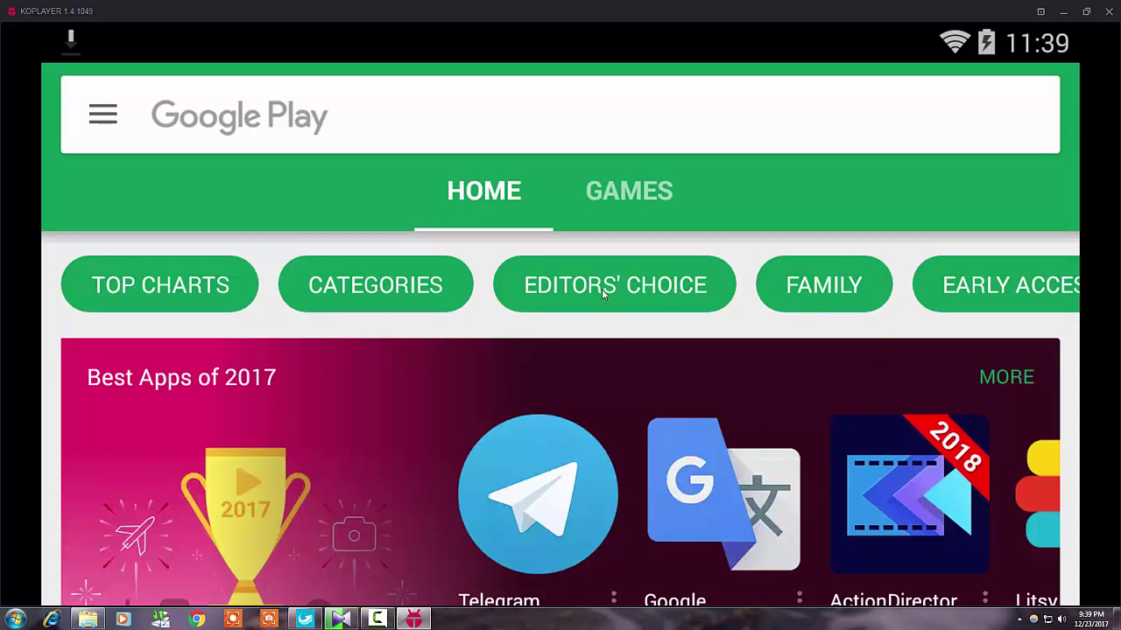
View the Play Store's Categories page, return from it and look over the first collections on the Games page.
left_click(378, 297)
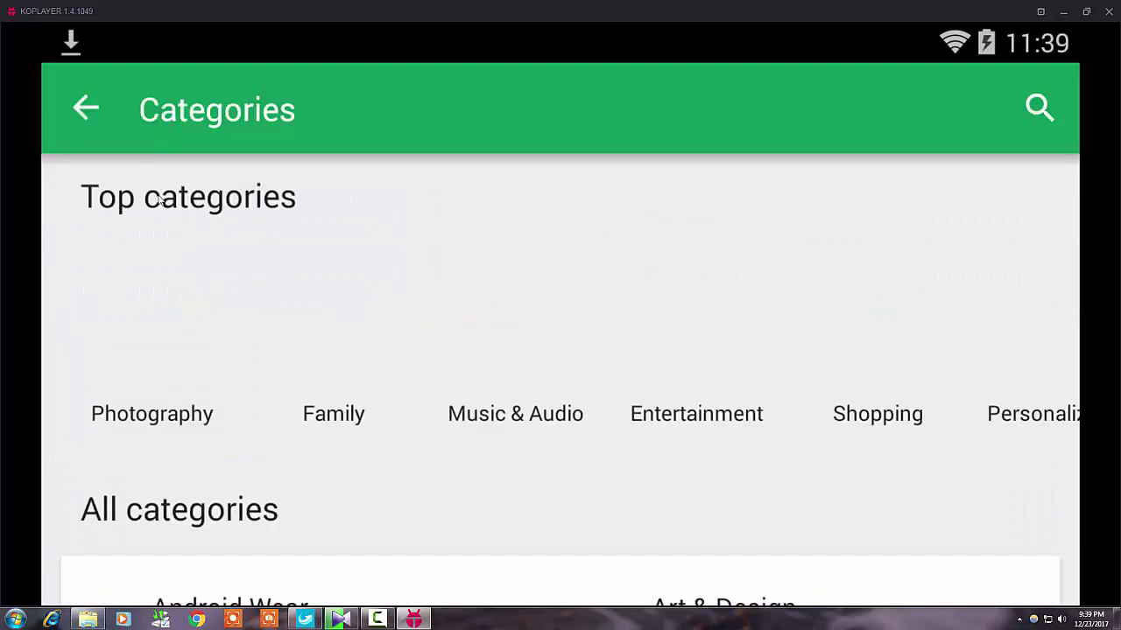
left_click(84, 111)
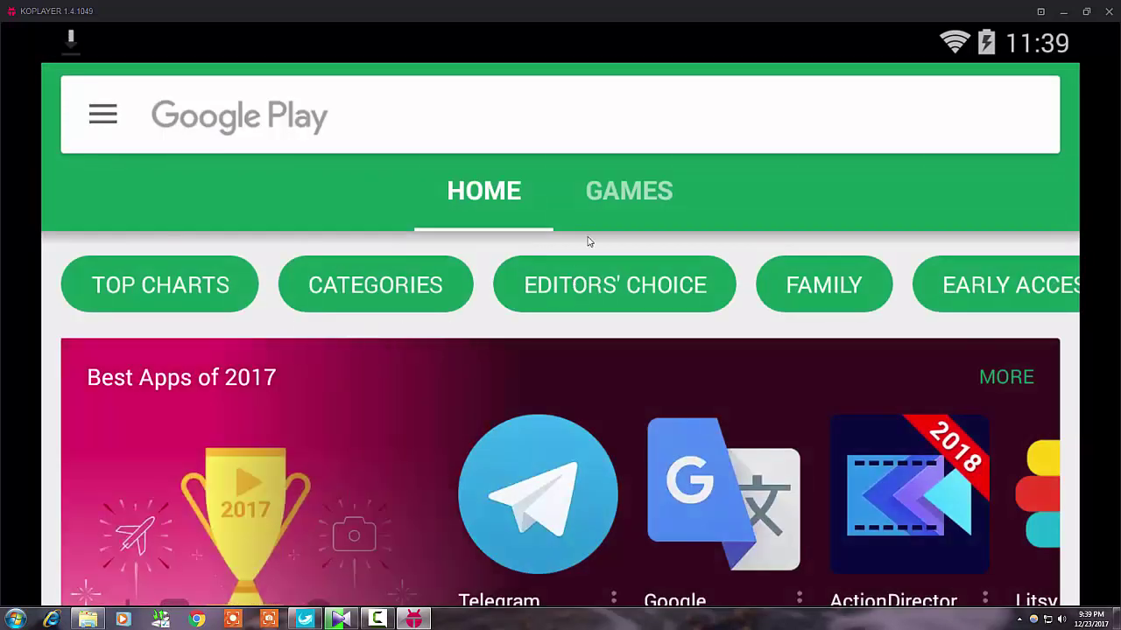
left_click(603, 217)
left_click_drag(651, 542, 660, 224)
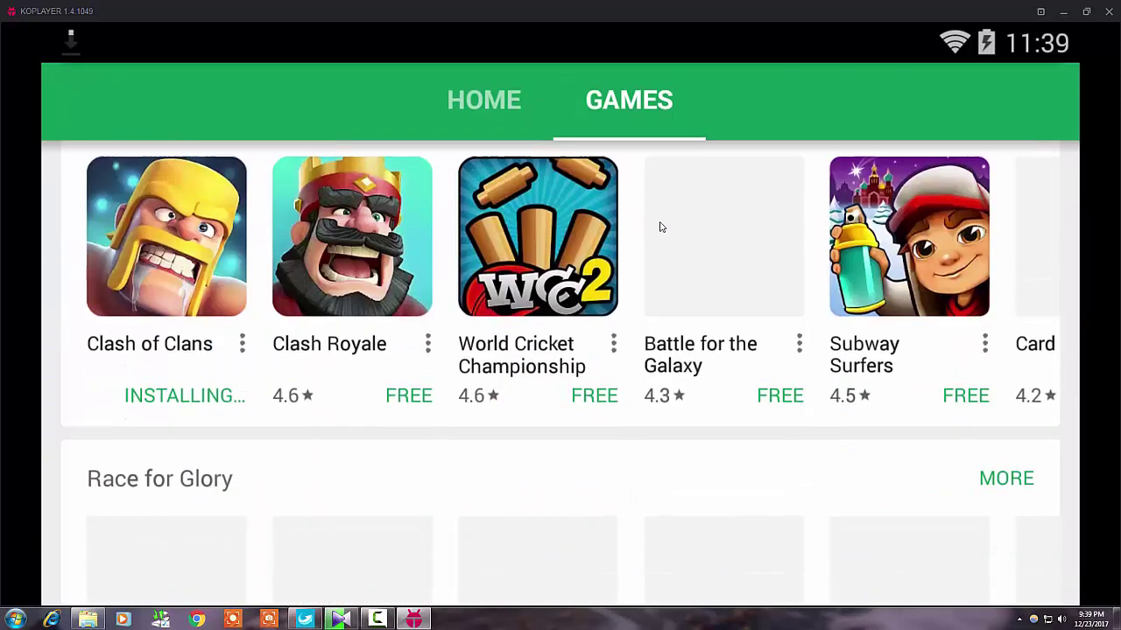
left_click_drag(608, 470, 573, 196)
left_click_drag(591, 557, 588, 166)
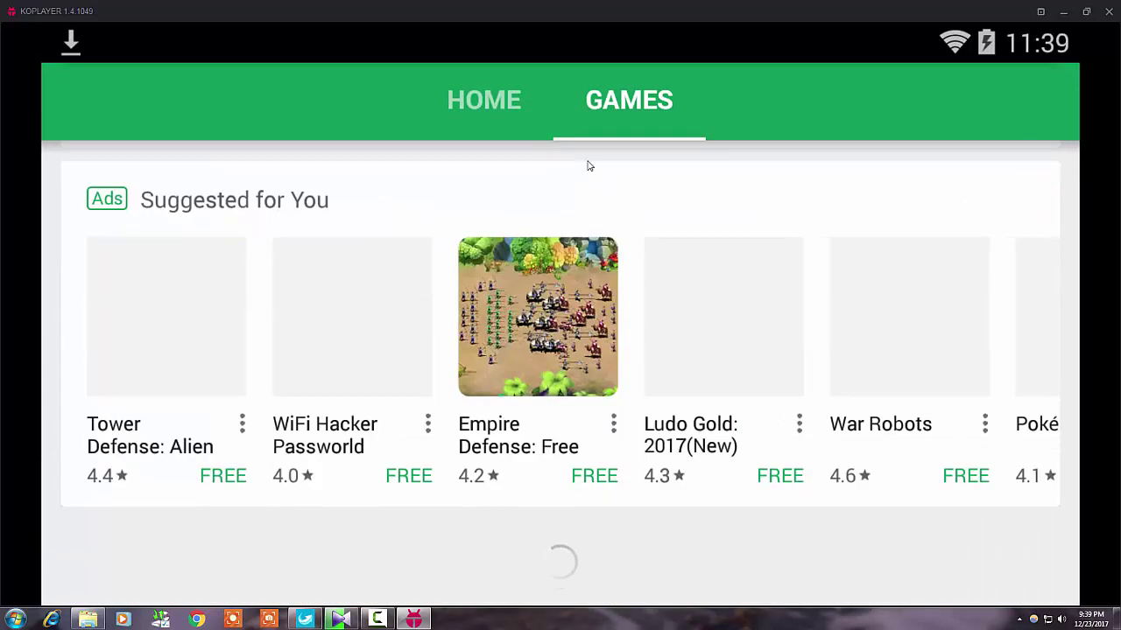
left_click_drag(628, 285, 630, 590)
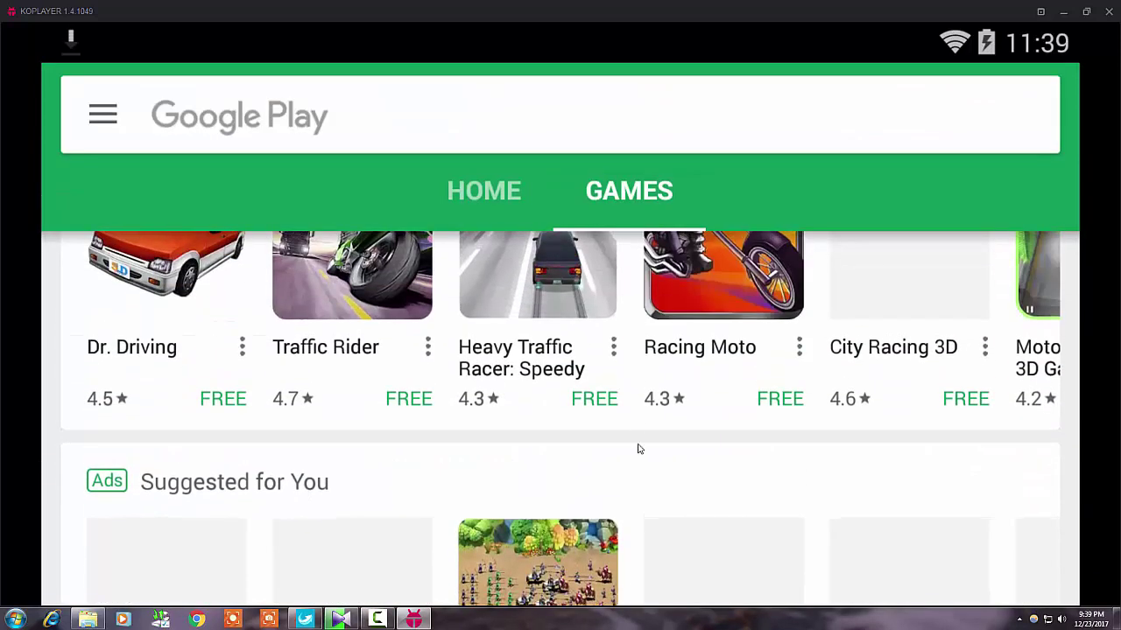
left_click_drag(638, 445, 636, 519)
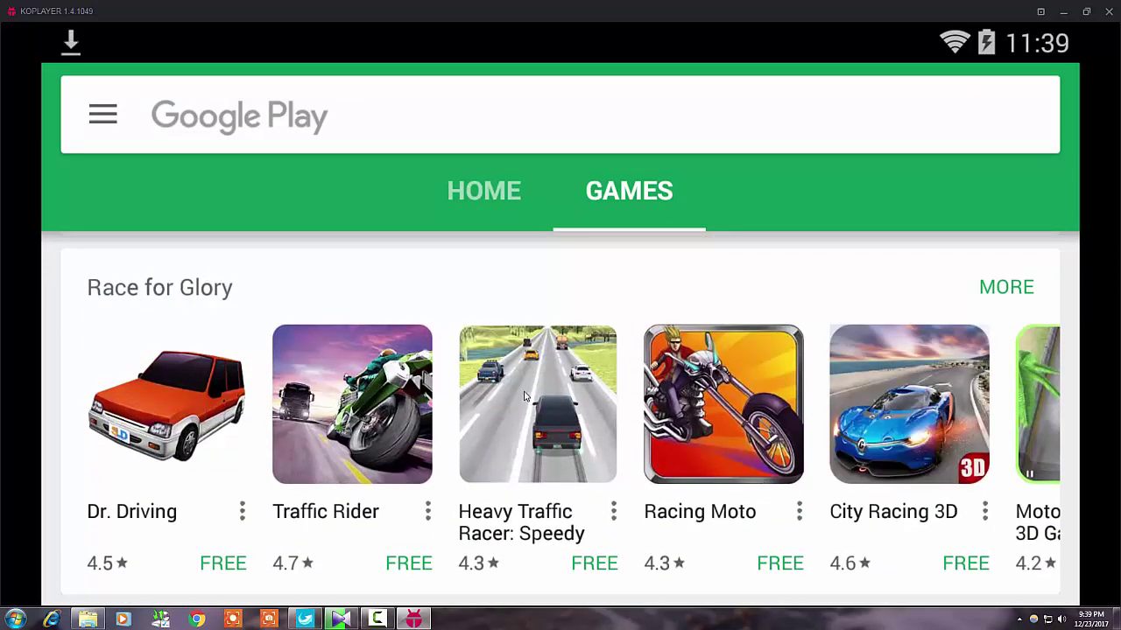
scroll(524, 397, "up", 5)
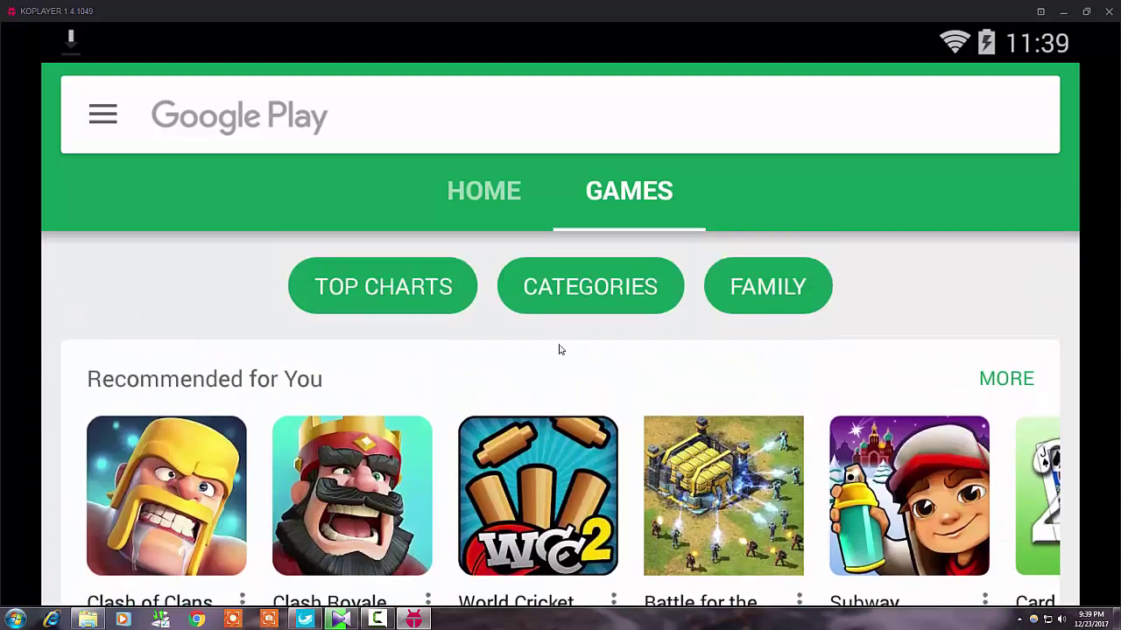
Examine the collections further down the Games page, such as Indie Games, Get Behind the Wheel, Car Games and Pedal to the Metal.
scroll(684, 425, "down", 10)
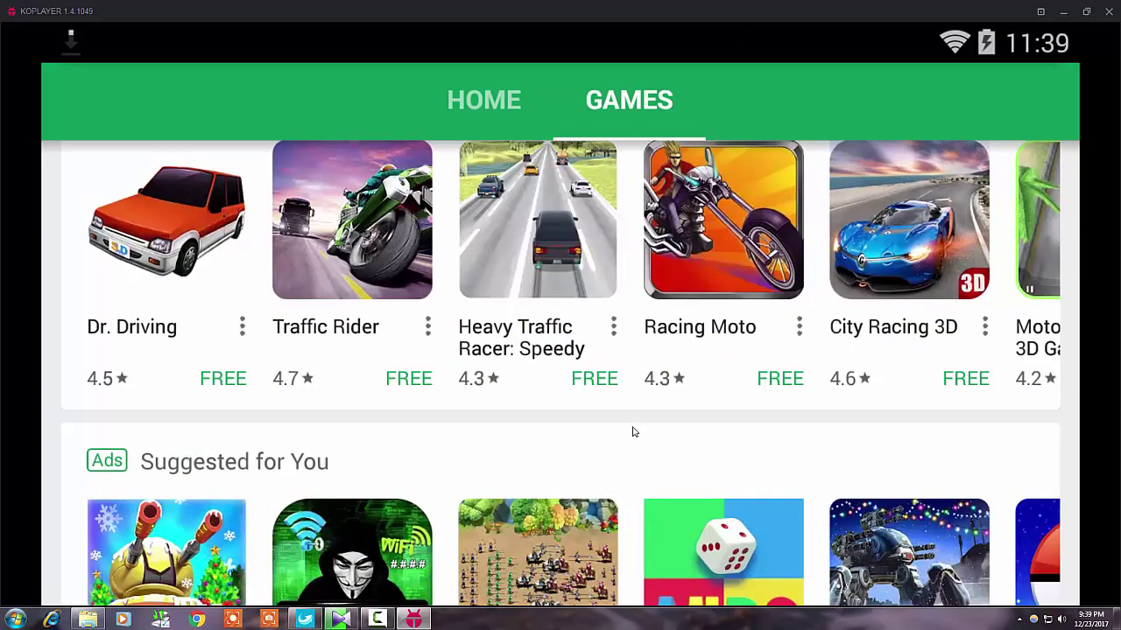
scroll(608, 444, "down", 9)
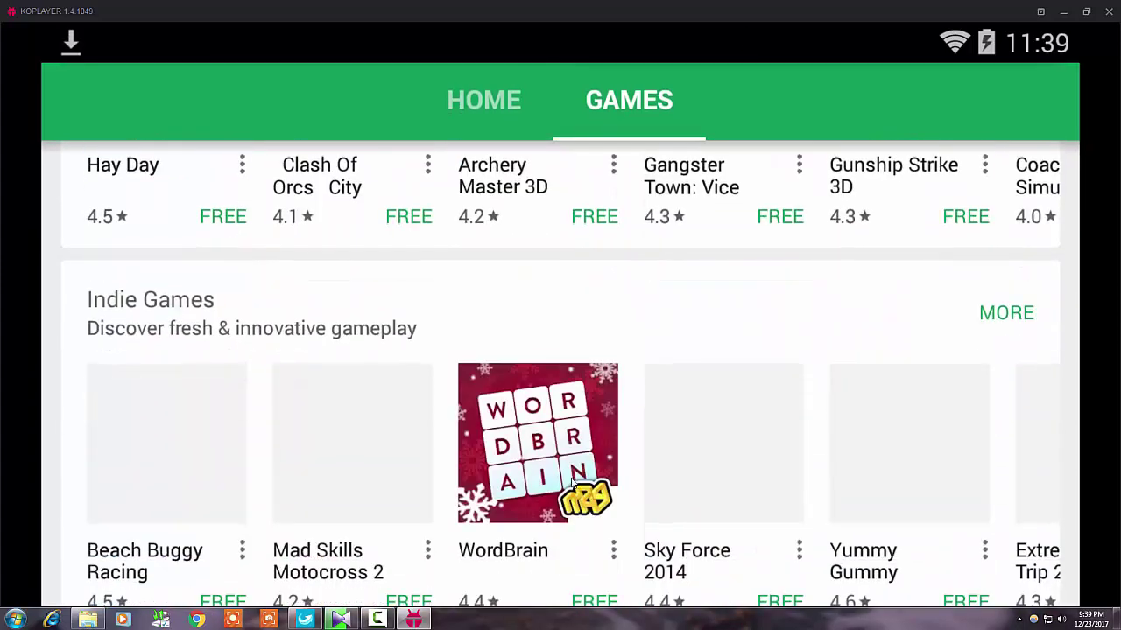
scroll(612, 433, "down", 1)
scroll(543, 394, "down", 3)
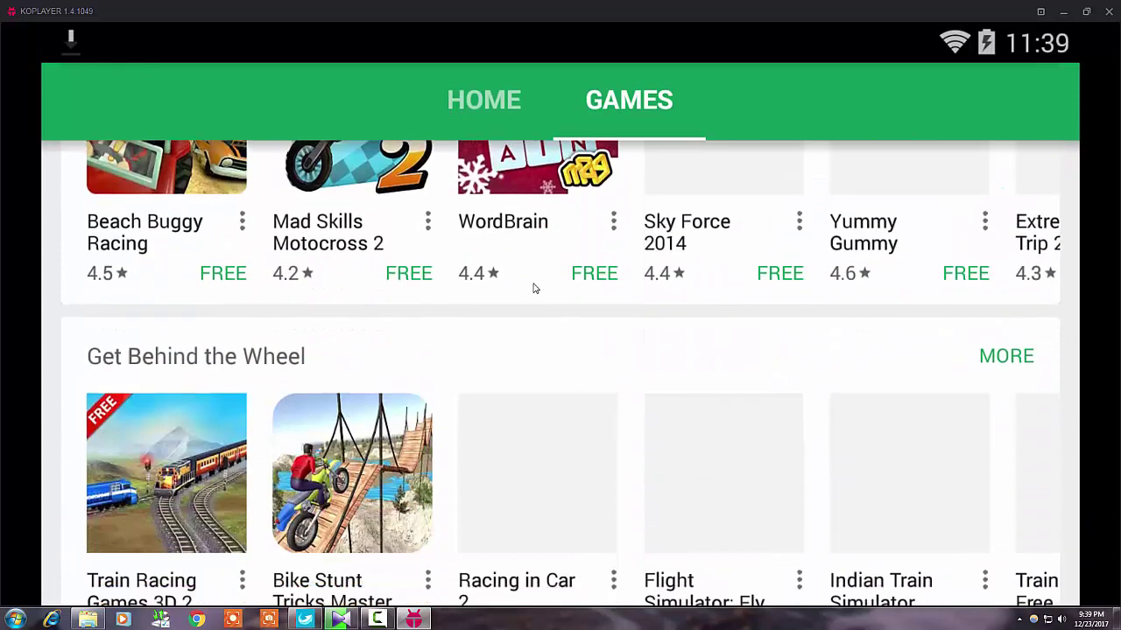
scroll(570, 499, "down", 4)
scroll(558, 321, "down", 5)
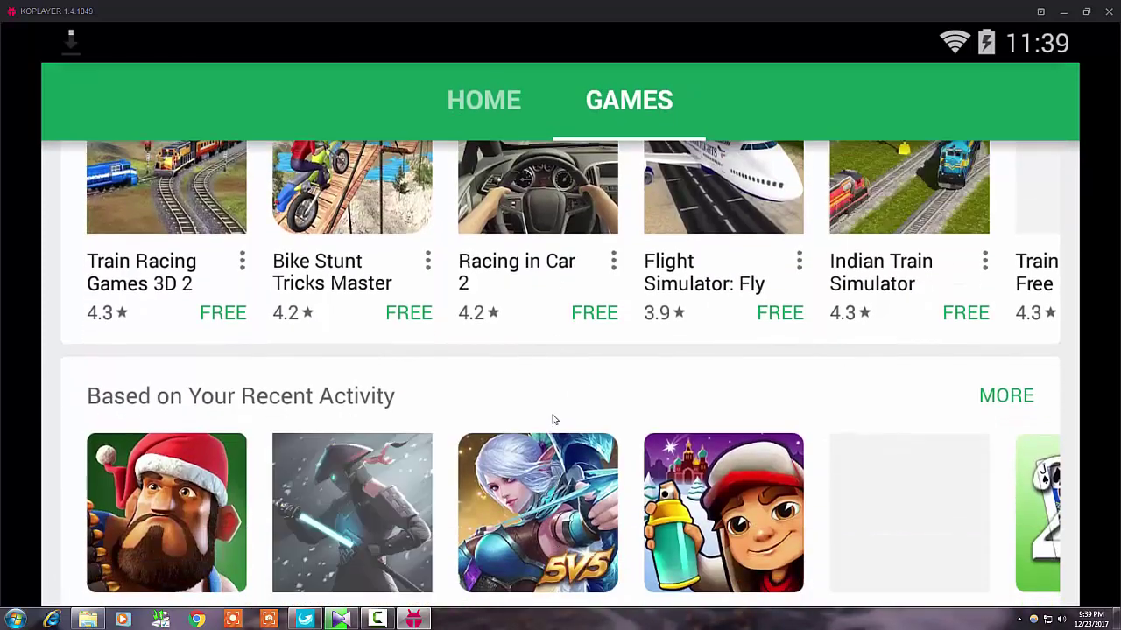
scroll(563, 431, "down", 1)
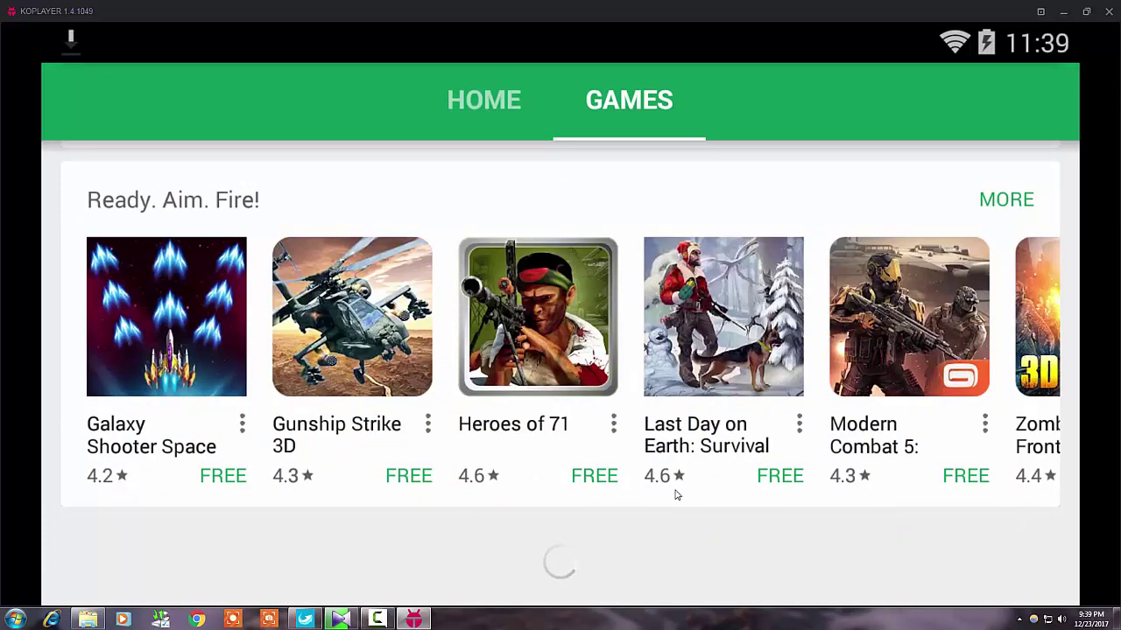
scroll(547, 298, "up", 7)
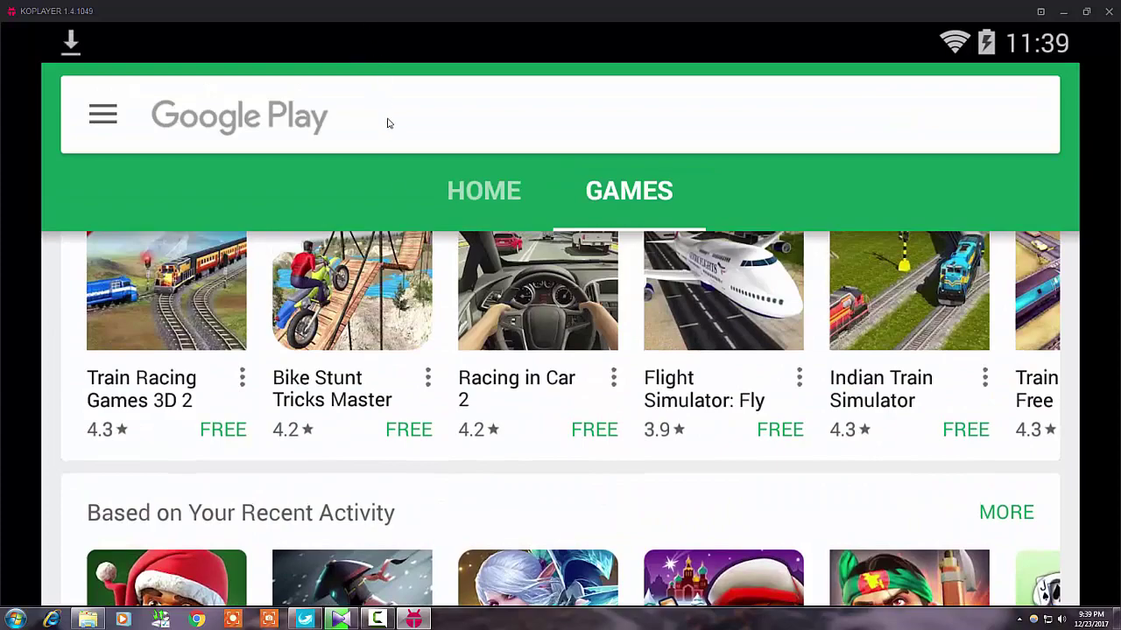
left_click_drag(92, 57, 452, 452)
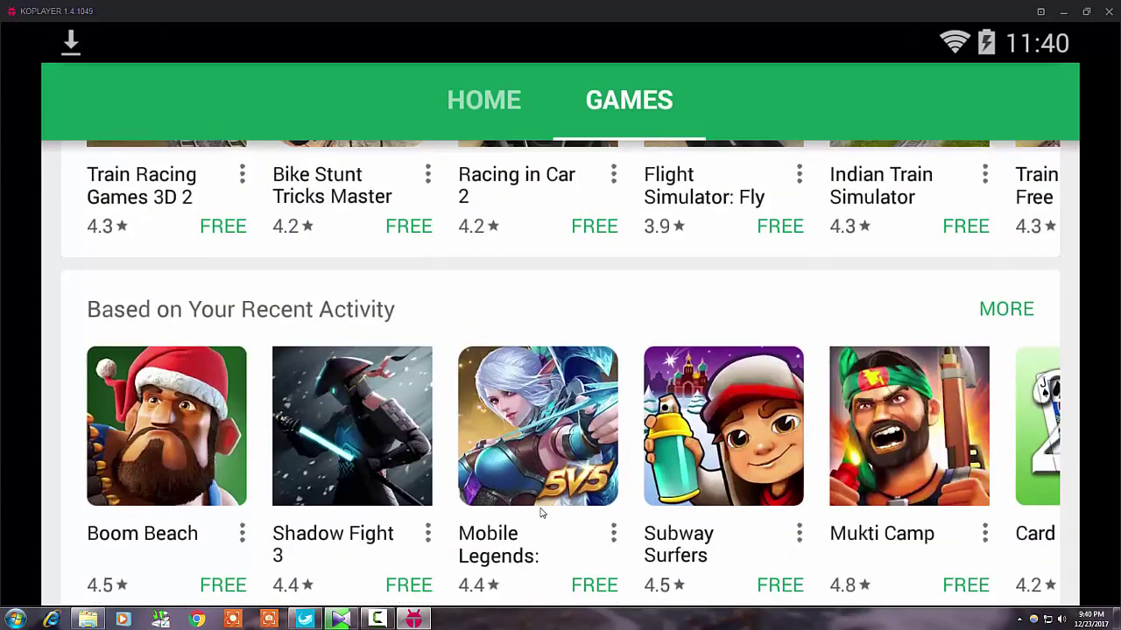
left_click_drag(537, 513, 543, 163)
scroll(538, 526, "down", 3)
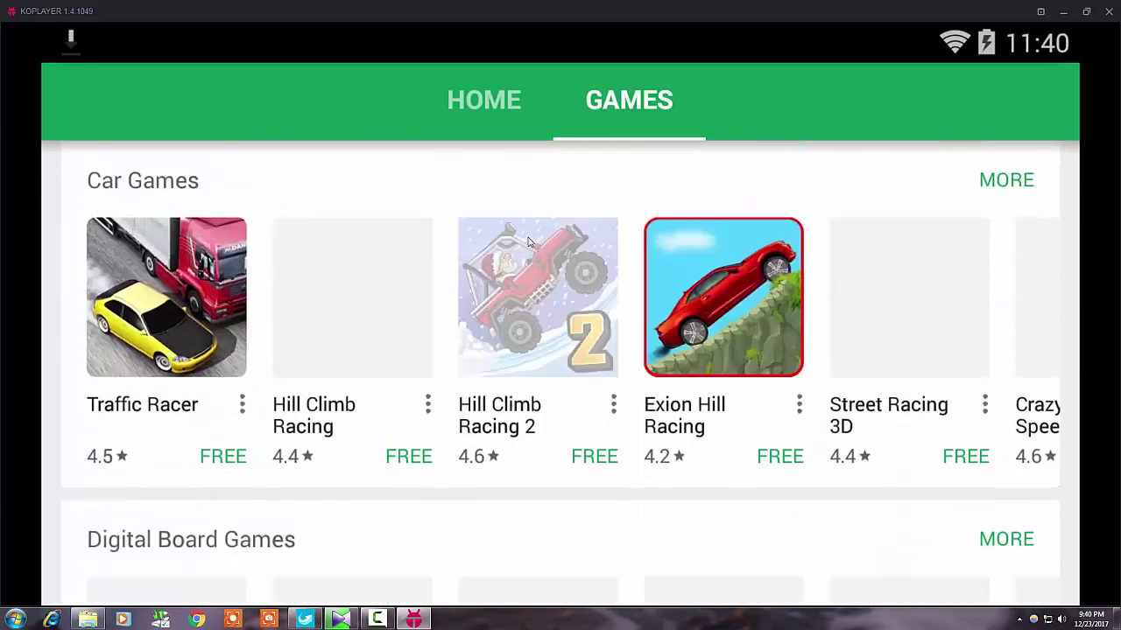
scroll(604, 525, "down", 3)
left_click_drag(602, 496, 587, 290)
left_click_drag(625, 488, 622, 303)
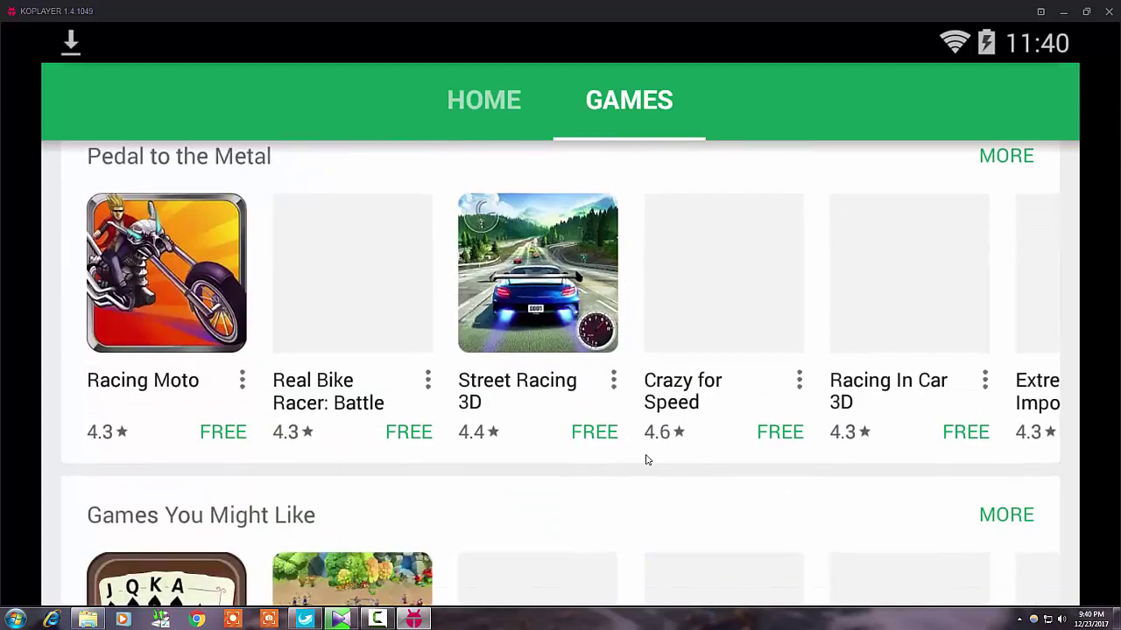
Look over further collections on the Games page, such as Digital Card Games, Top Rated Games, First-Person Shooters, Trending Games and Stunt Driving Games.
scroll(645, 458, "down", 5)
scroll(694, 532, "down", 3)
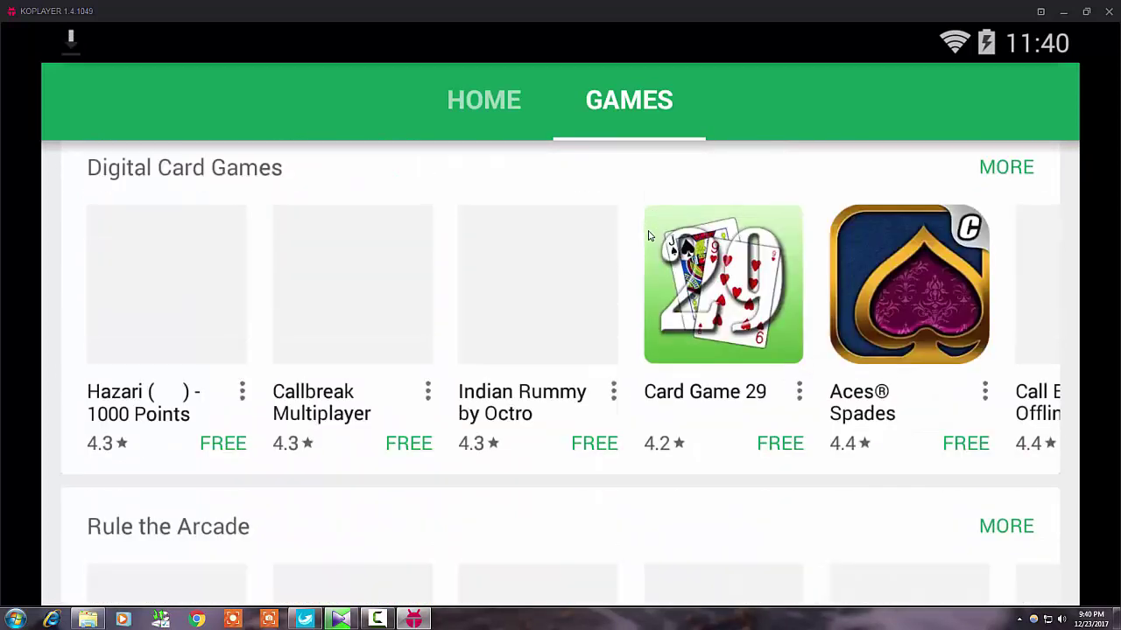
left_click_drag(694, 532, 648, 245)
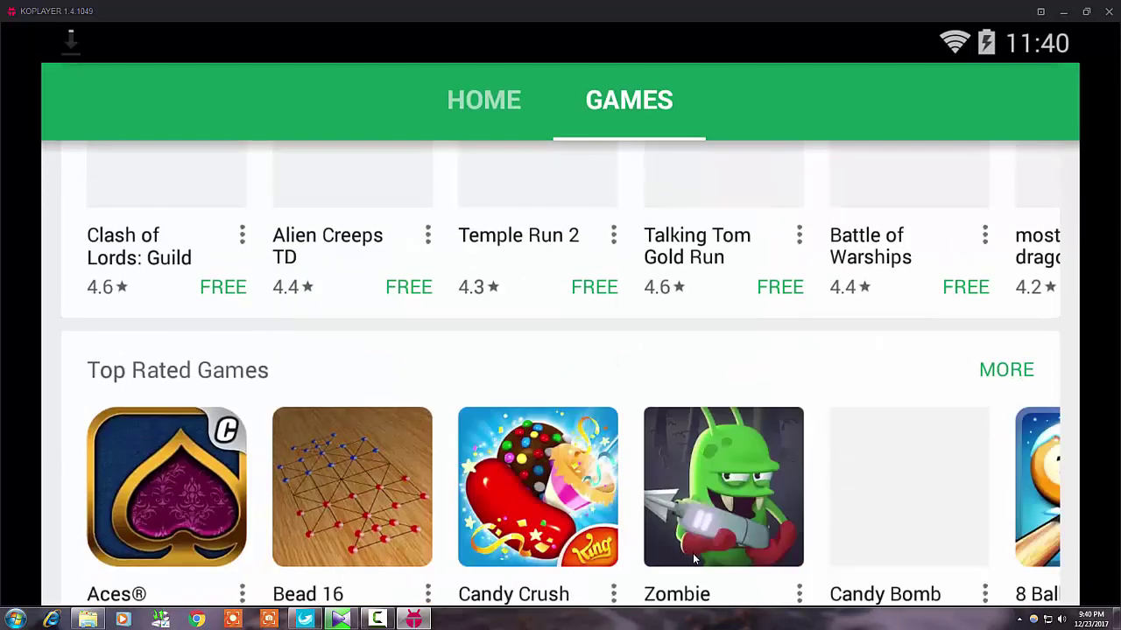
left_click_drag(648, 498, 644, 172)
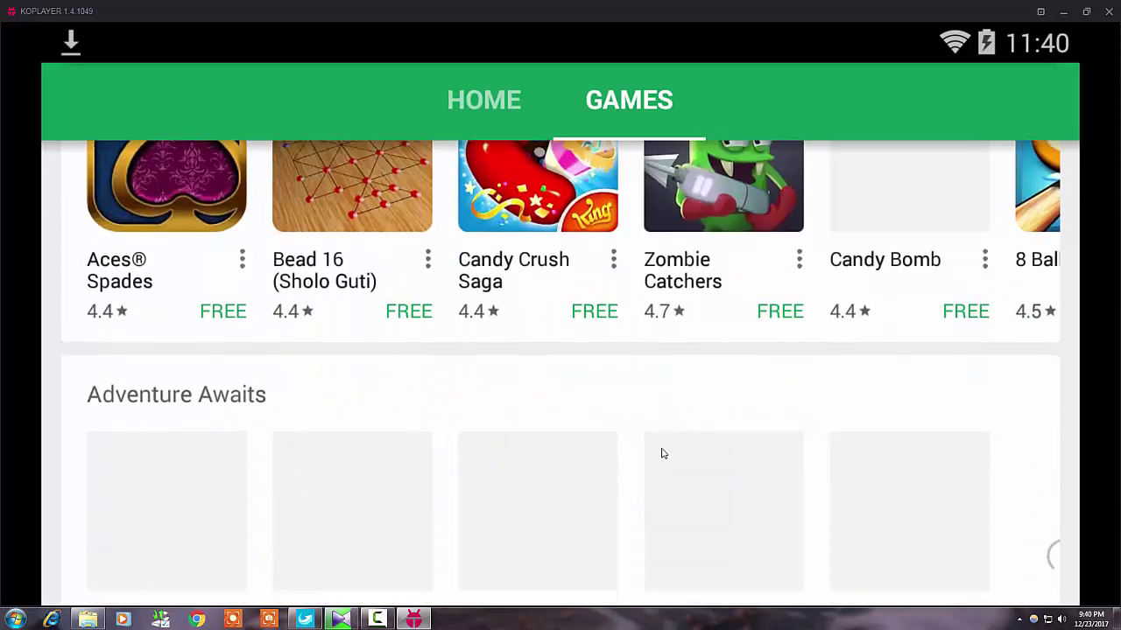
scroll(662, 452, "down", 3)
scroll(650, 425, "down", 3)
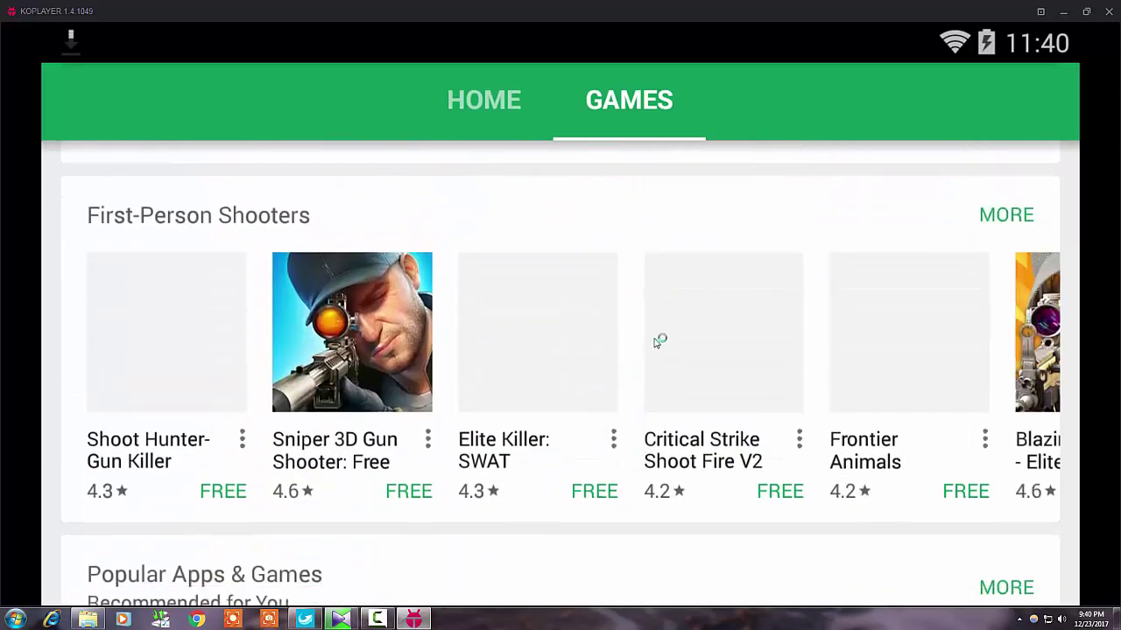
scroll(658, 341, "down", 3)
scroll(640, 368, "down", 7)
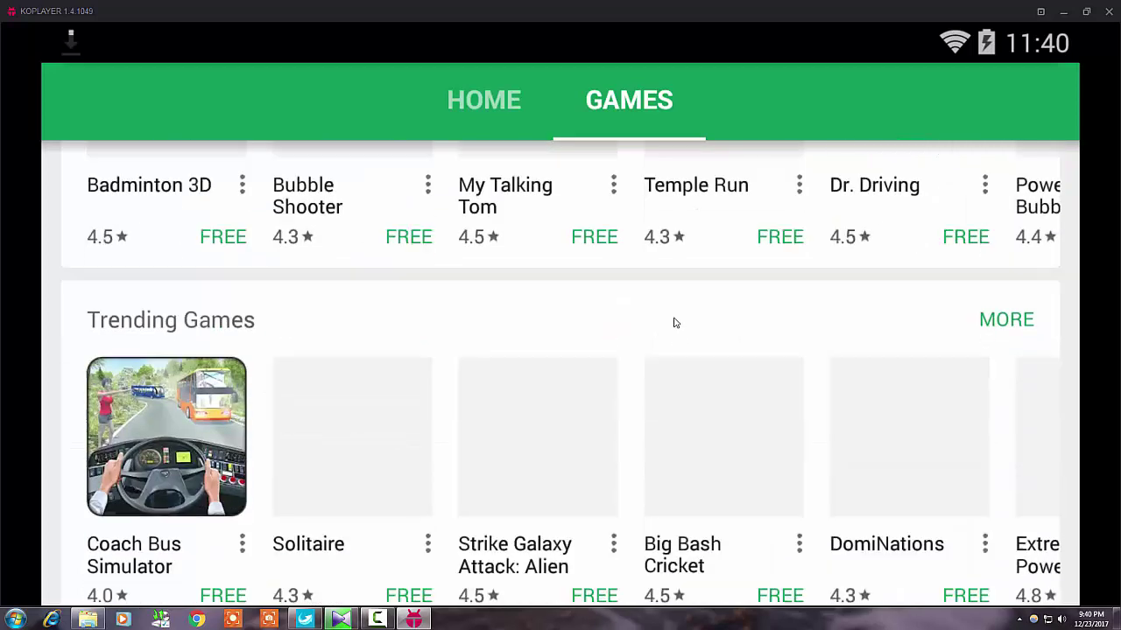
scroll(648, 298, "down", 11)
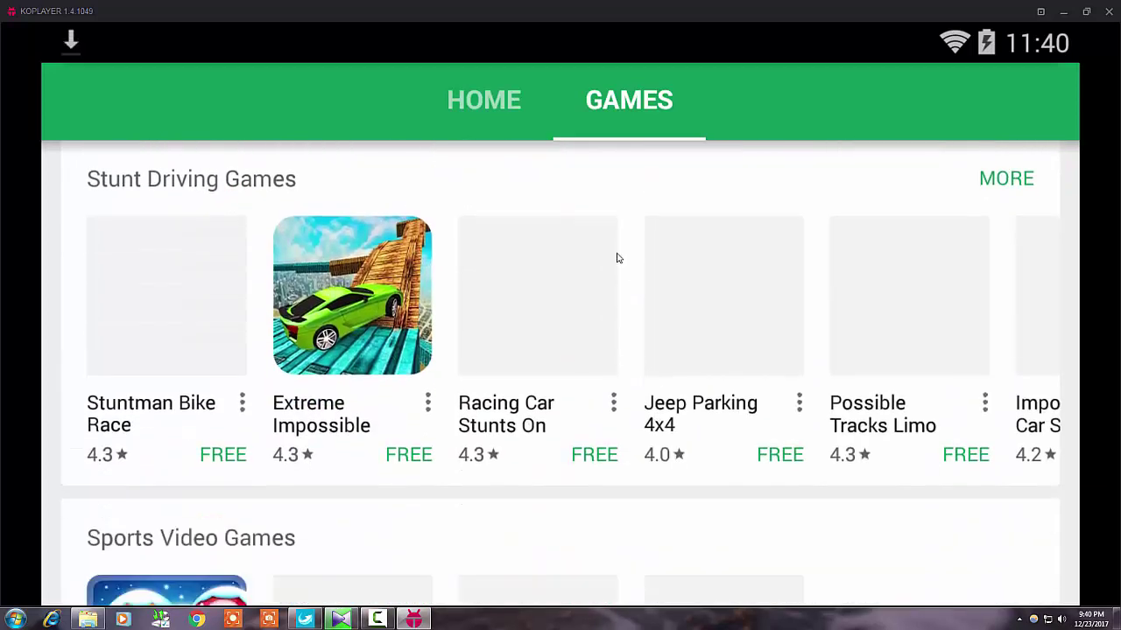
scroll(613, 199, "down", 5)
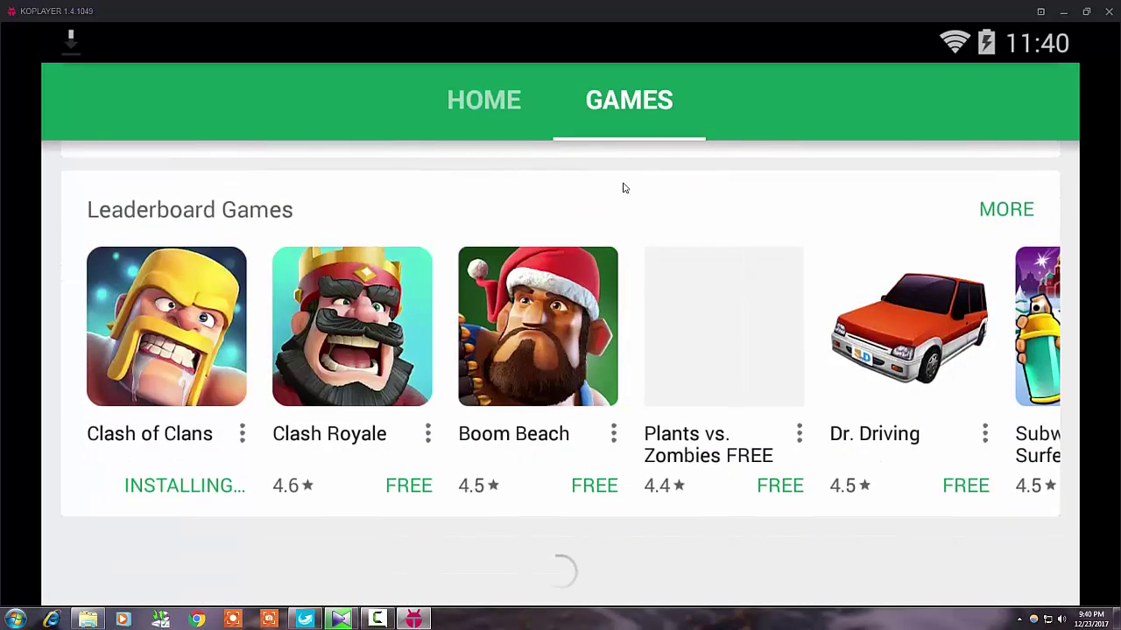
Examine the Games page collections below Leaderboard Games, including Games Under 25MB, Sniper Games, Solve Some Puzzles, Bullet Hell Shooter and Score a Goal.
scroll(710, 533, "down", 7)
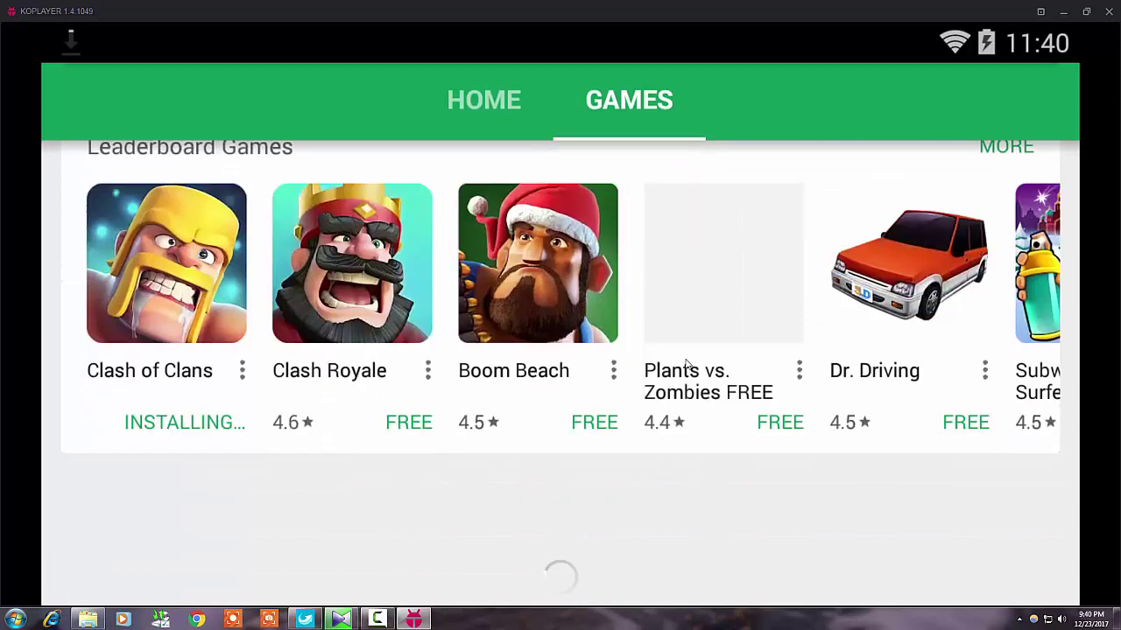
scroll(697, 312, "down", 4)
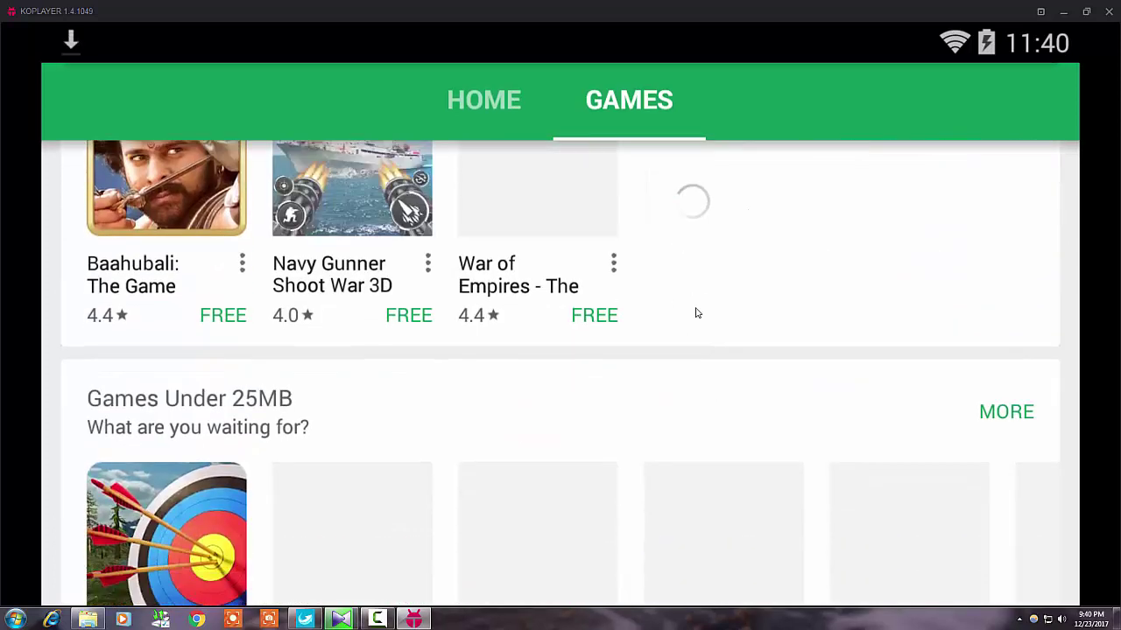
scroll(700, 413, "down", 3)
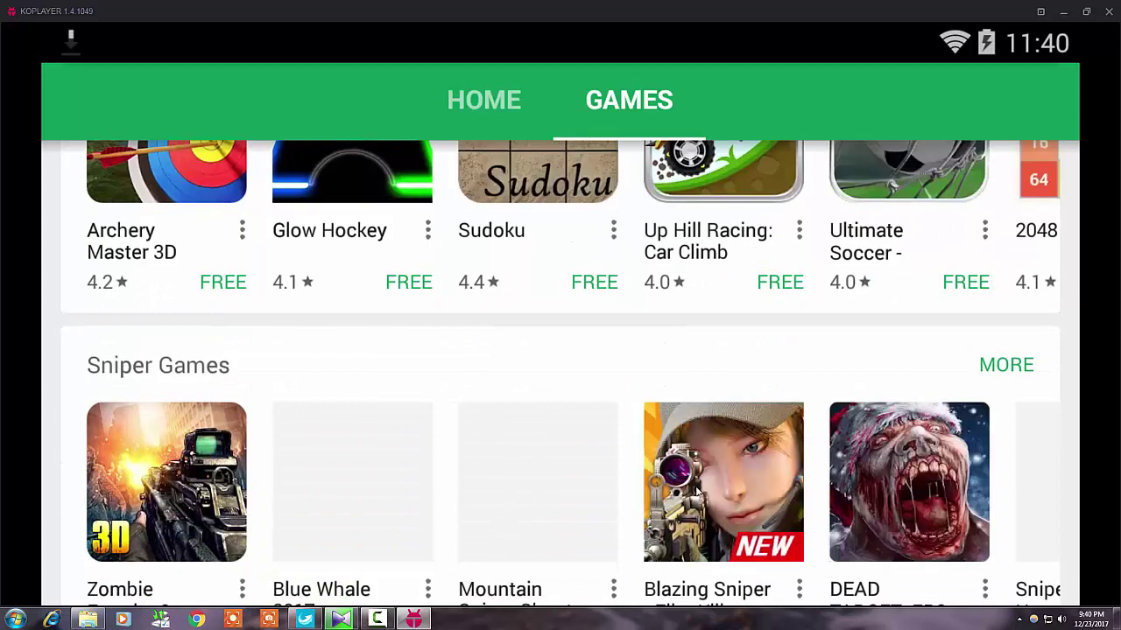
scroll(683, 367, "down", 3)
scroll(726, 438, "down", 3)
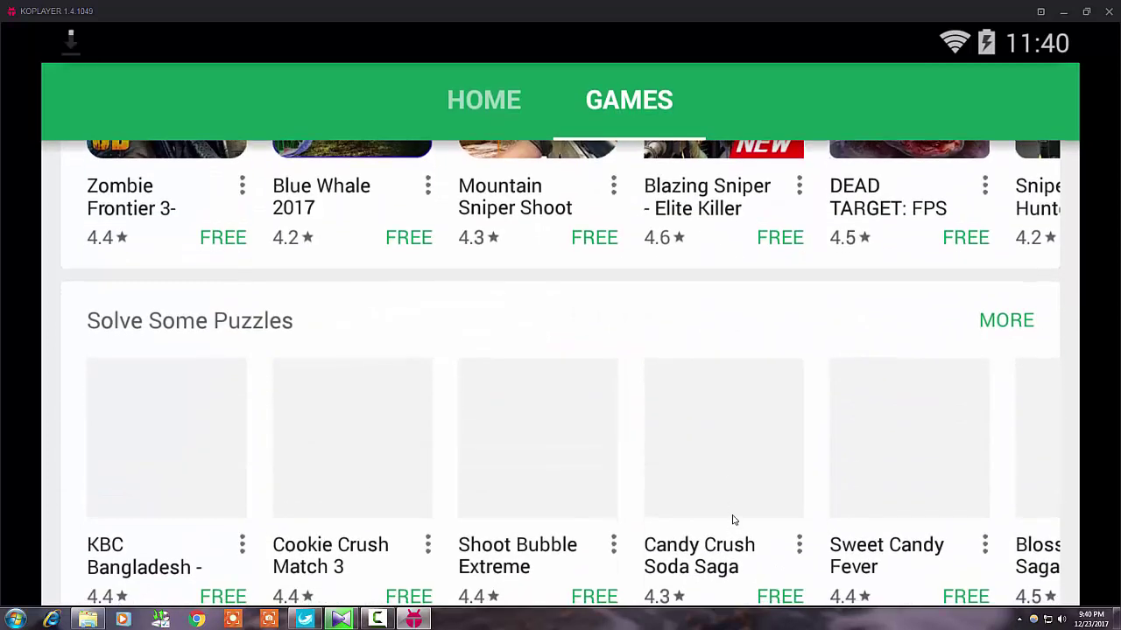
scroll(665, 530, "down", 3)
scroll(554, 358, "down", 2)
scroll(554, 358, "down", 4)
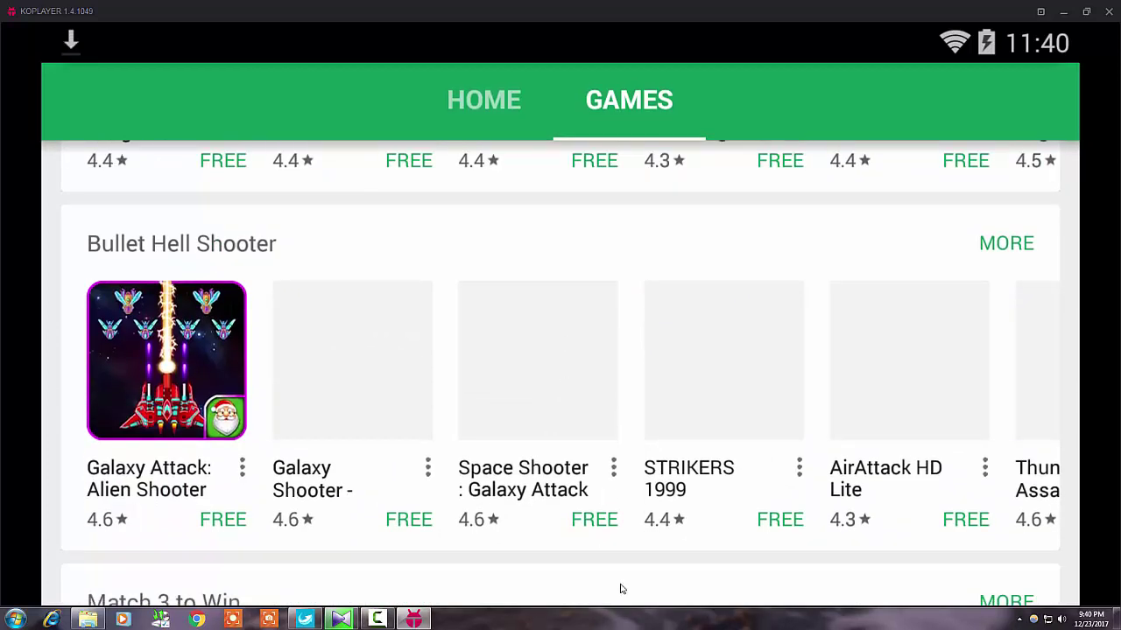
scroll(593, 347, "down", 4)
scroll(573, 394, "down", 2)
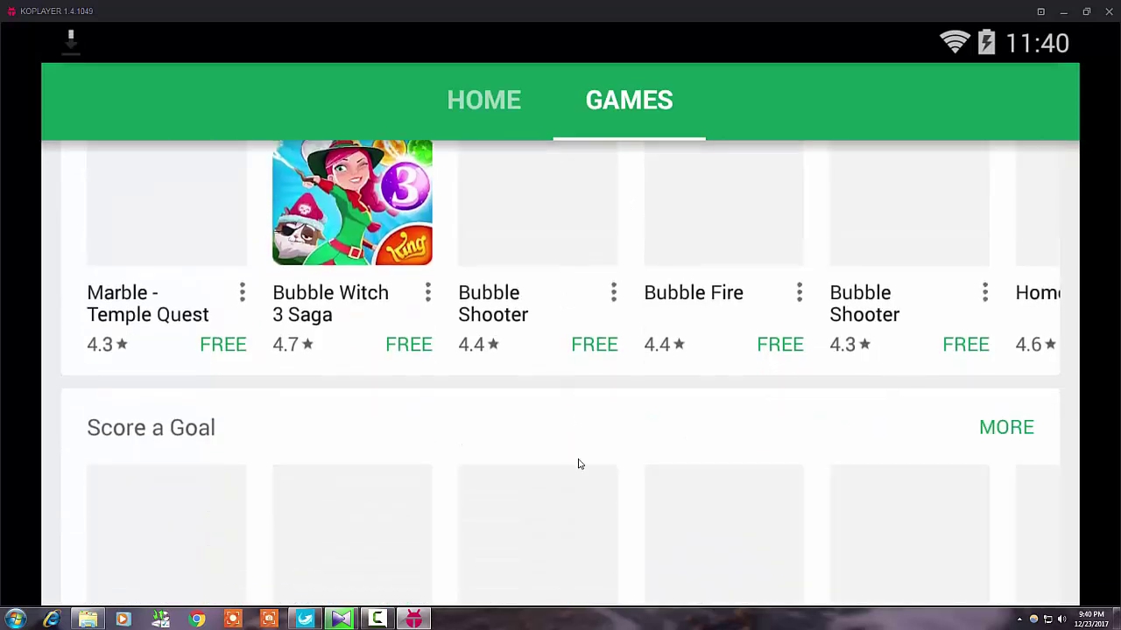
scroll(630, 412, "down", 3)
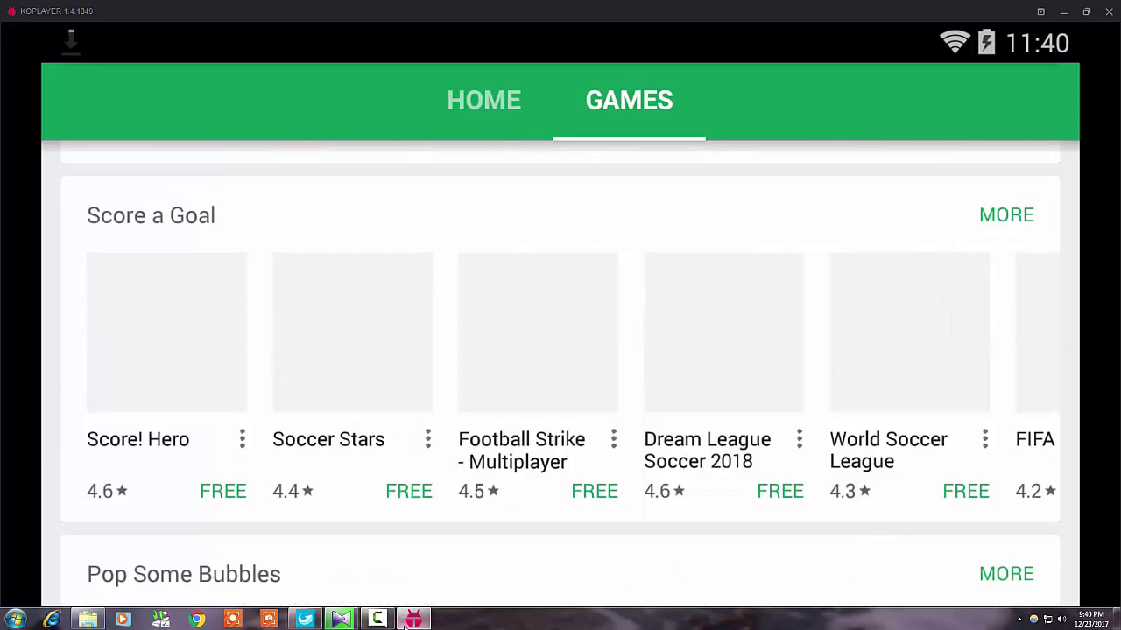
Raise the KMPlayer volume to maximum, minimize the player and lower the Windows speaker volume.
left_click(341, 619)
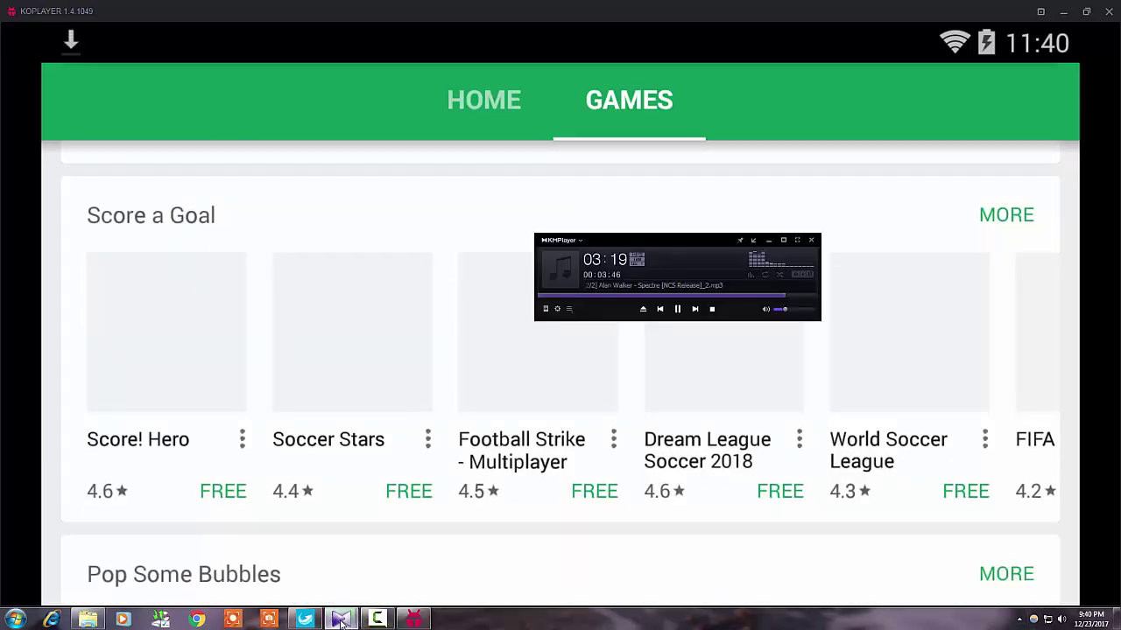
left_click_drag(799, 313, 863, 310)
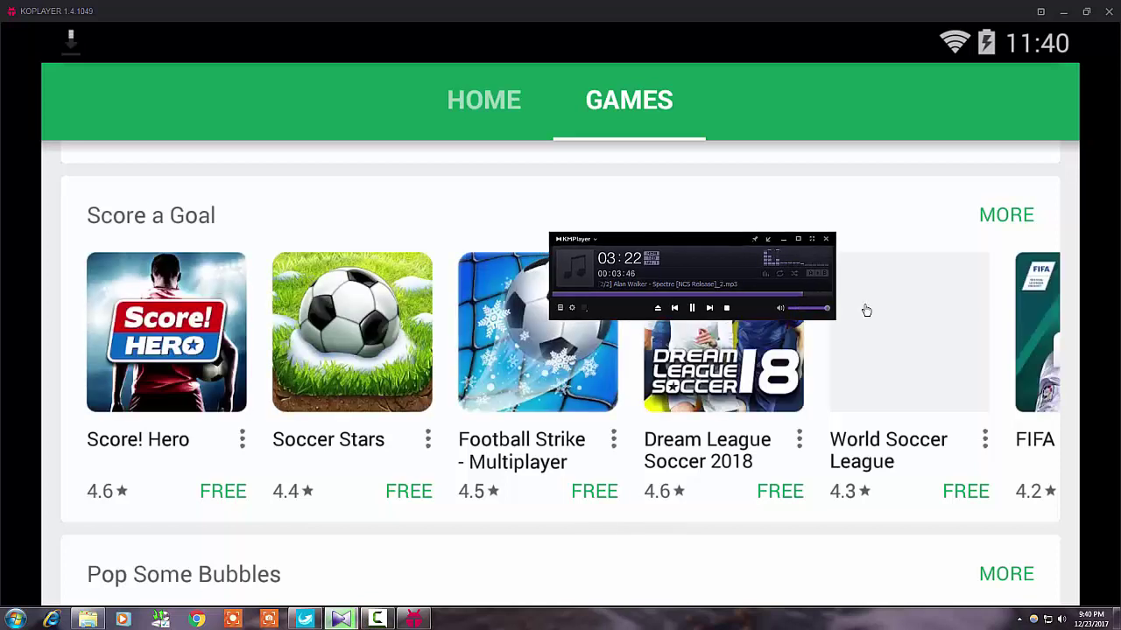
left_click(786, 239)
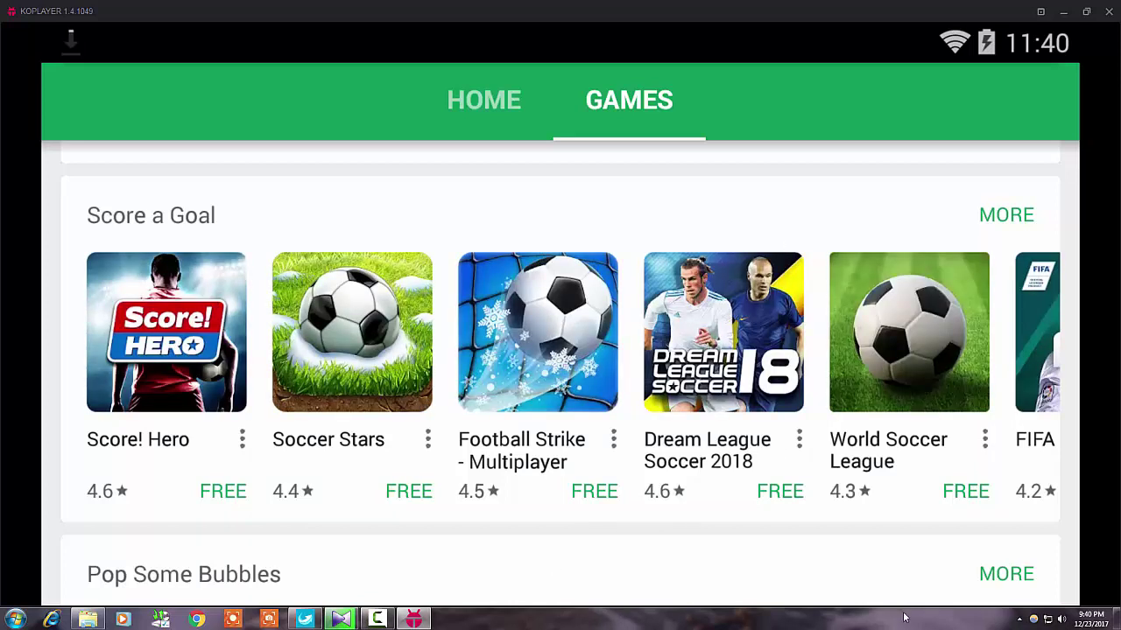
left_click(1061, 620)
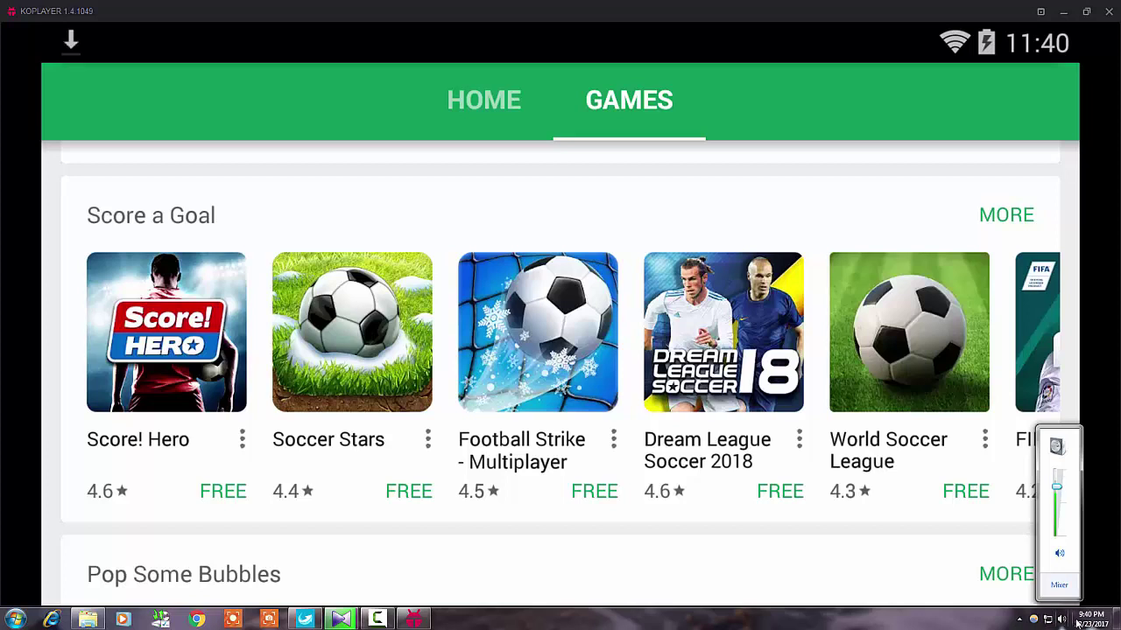
scroll(1075, 623, "down", 5)
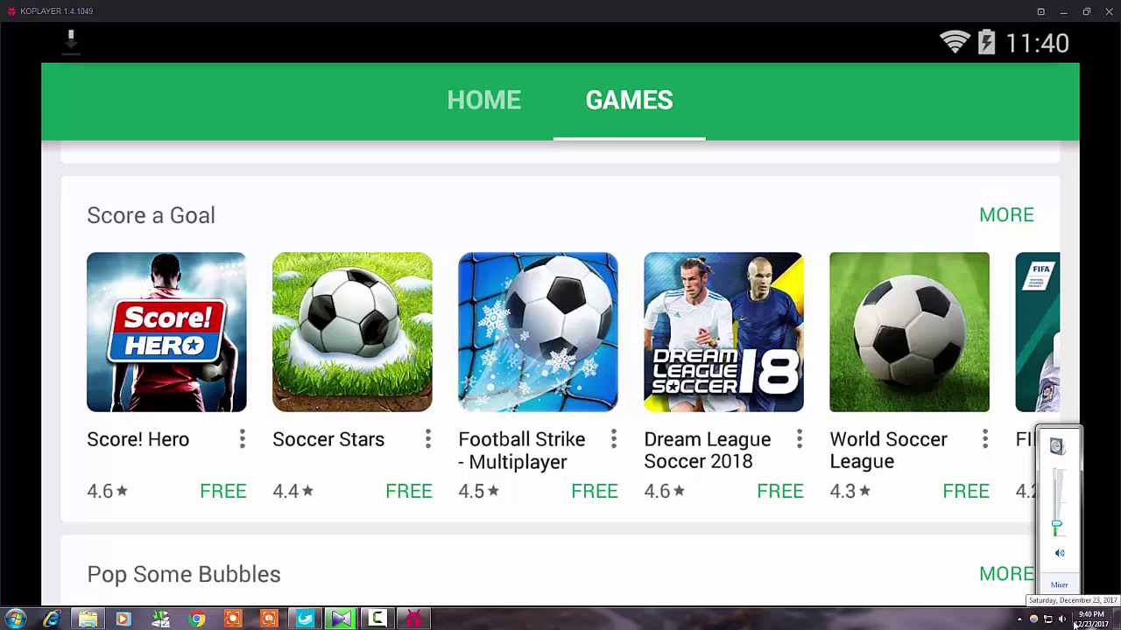
Open the Pop Some Bubbles collection, return to the Games page and look back at the Match 3 to Win row.
left_click(749, 570)
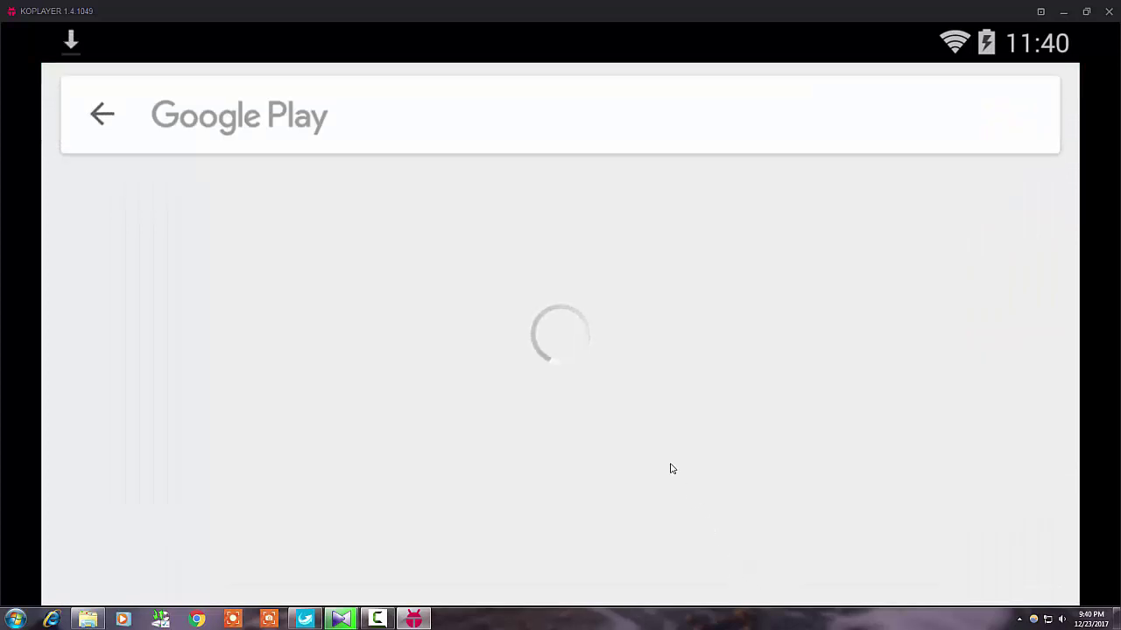
left_click(100, 123)
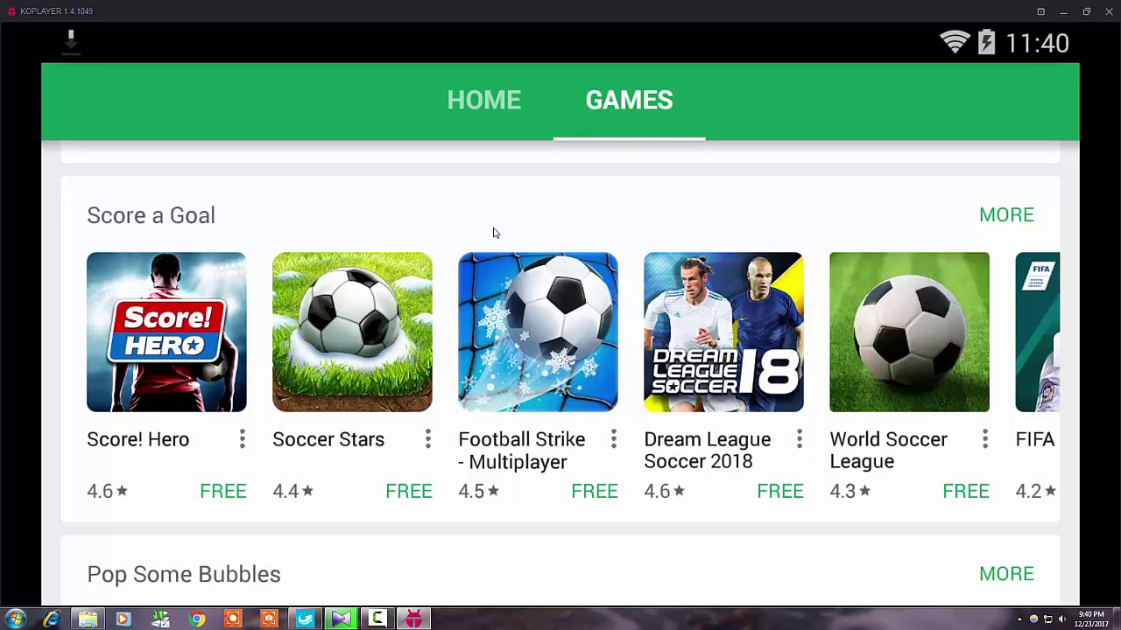
scroll(492, 233, "up", 4)
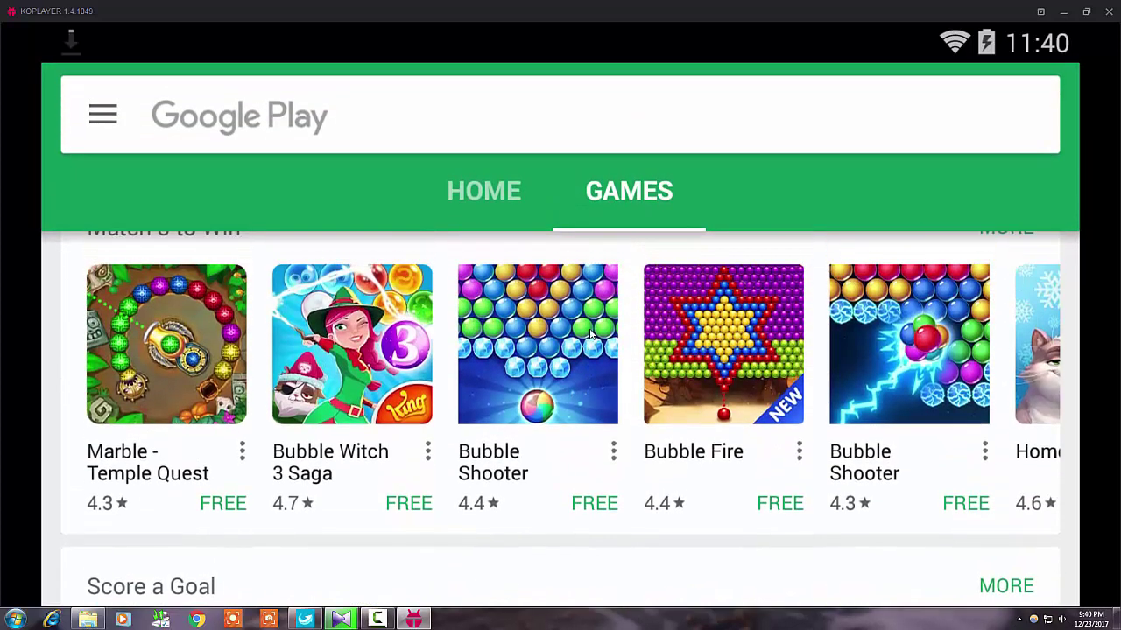
scroll(463, 556, "up", 1)
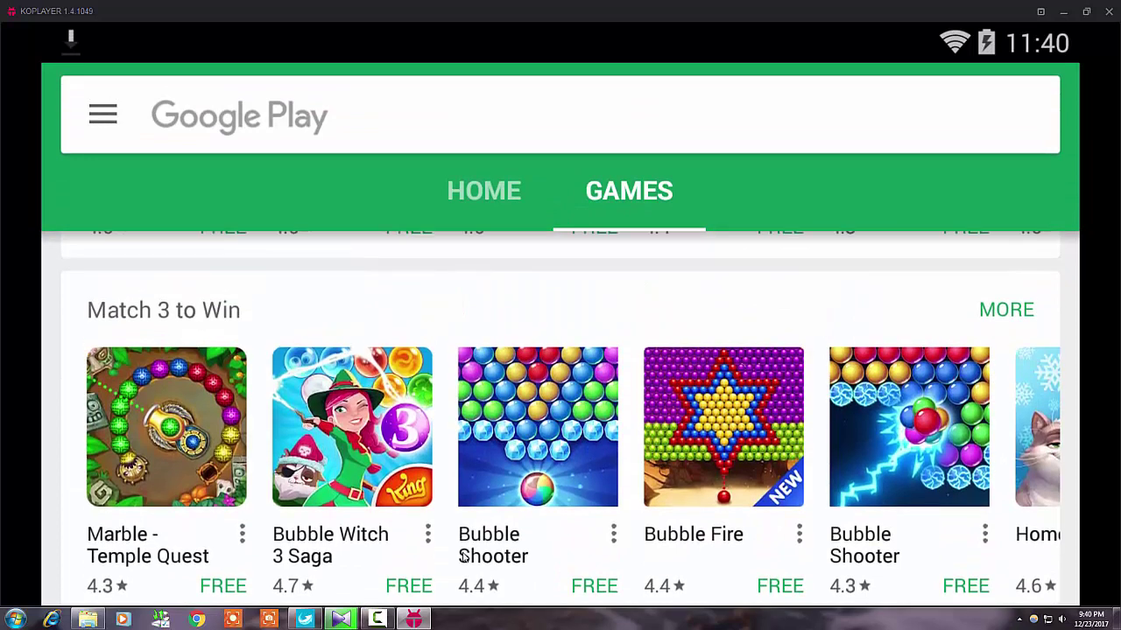
left_click(378, 619)
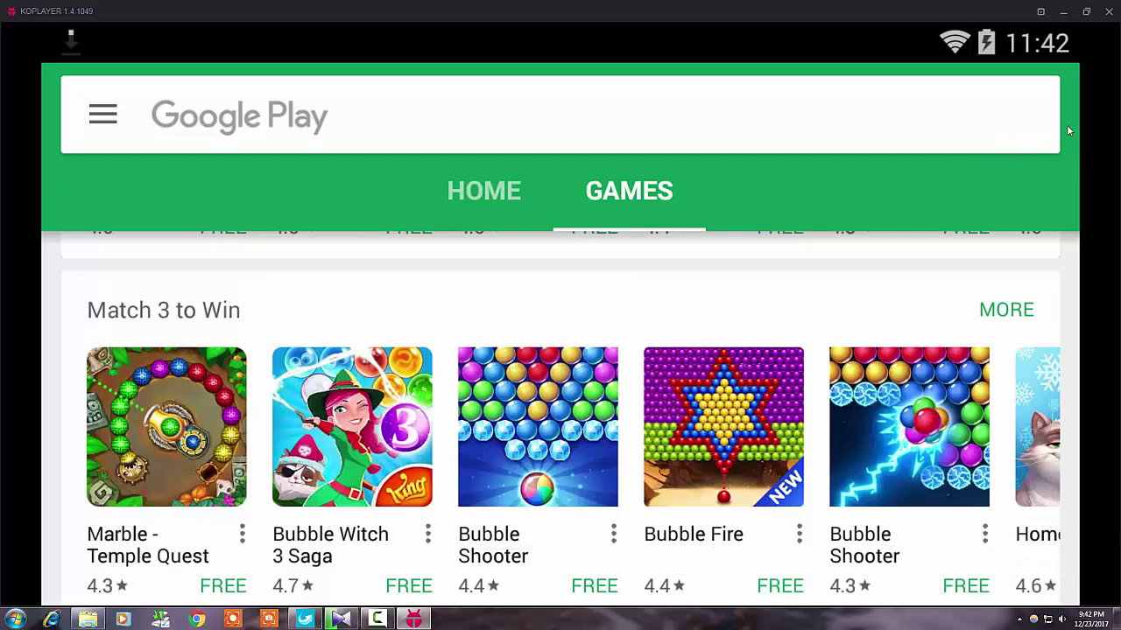
Restore the emulator window to its smaller size and return to the Android home screen.
left_click(1087, 12)
left_click(947, 273)
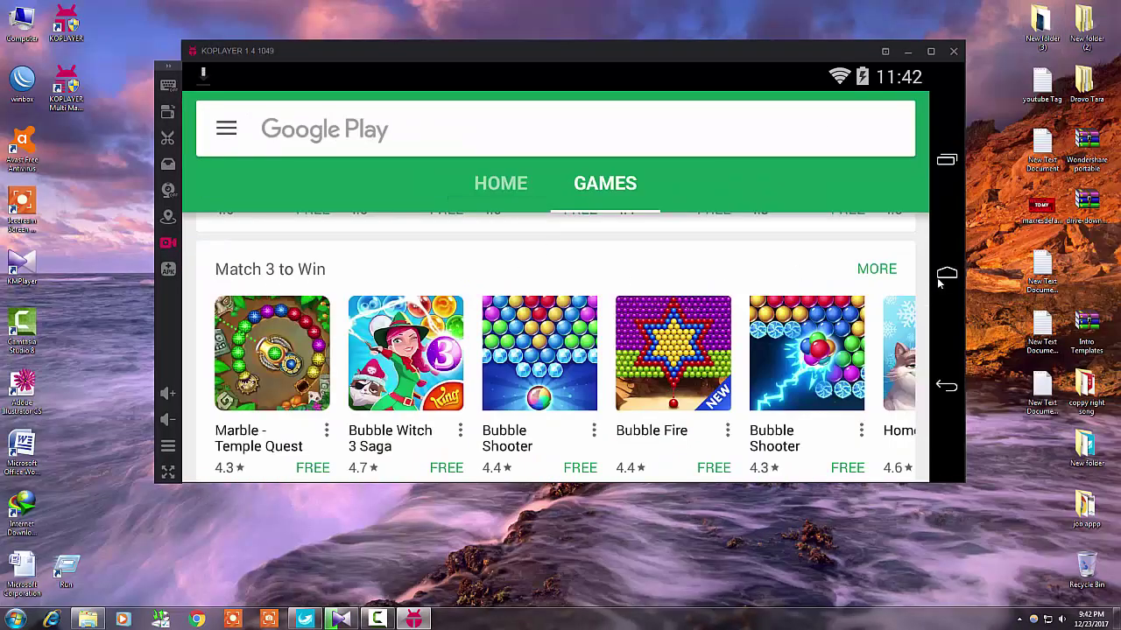
left_click_drag(450, 105, 521, 105)
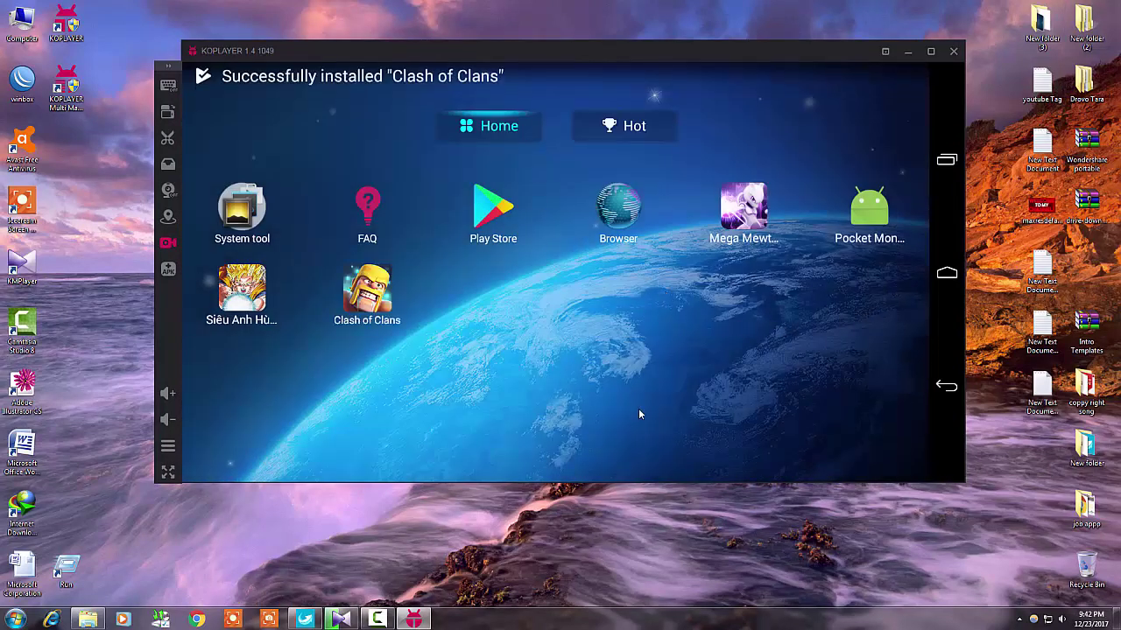
Try launching Clash of Clans from the emulator's home screen, then leave it for the home screen.
left_click(373, 299)
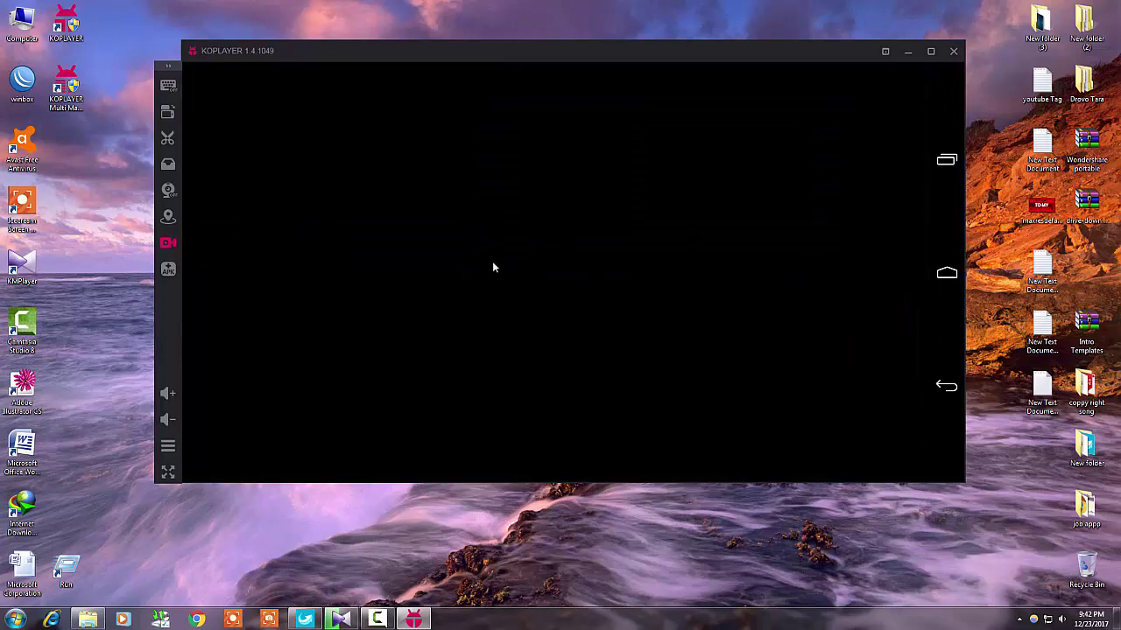
left_click(948, 276)
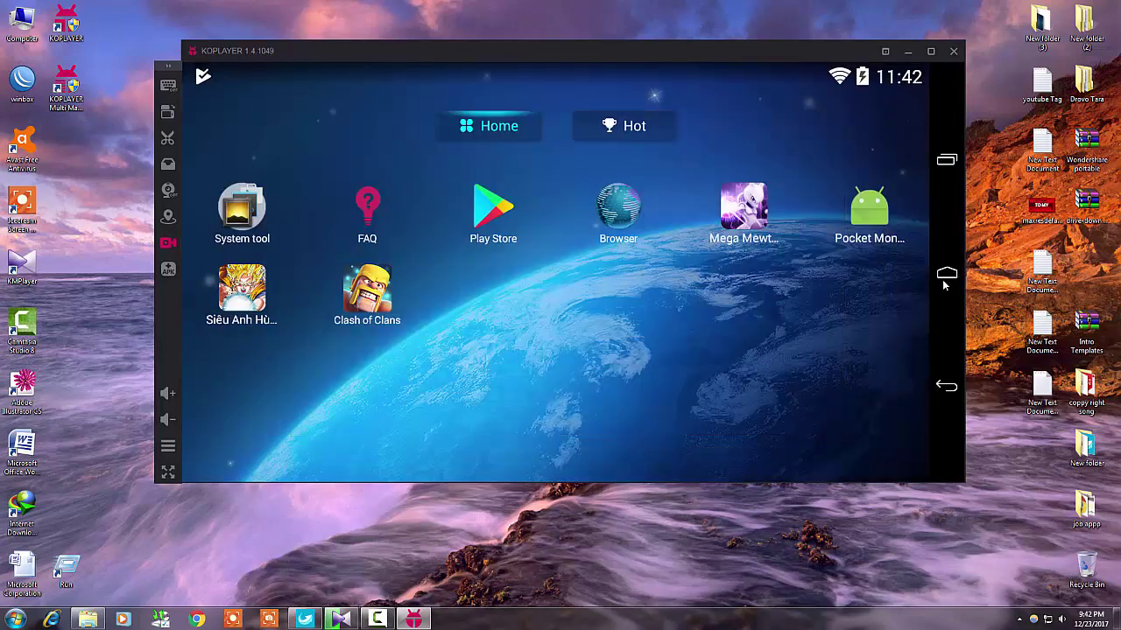
Refresh the Windows desktop twice, then lower the KMPlayer volume to about half and minimize the player.
right_click(85, 182)
left_click(115, 214)
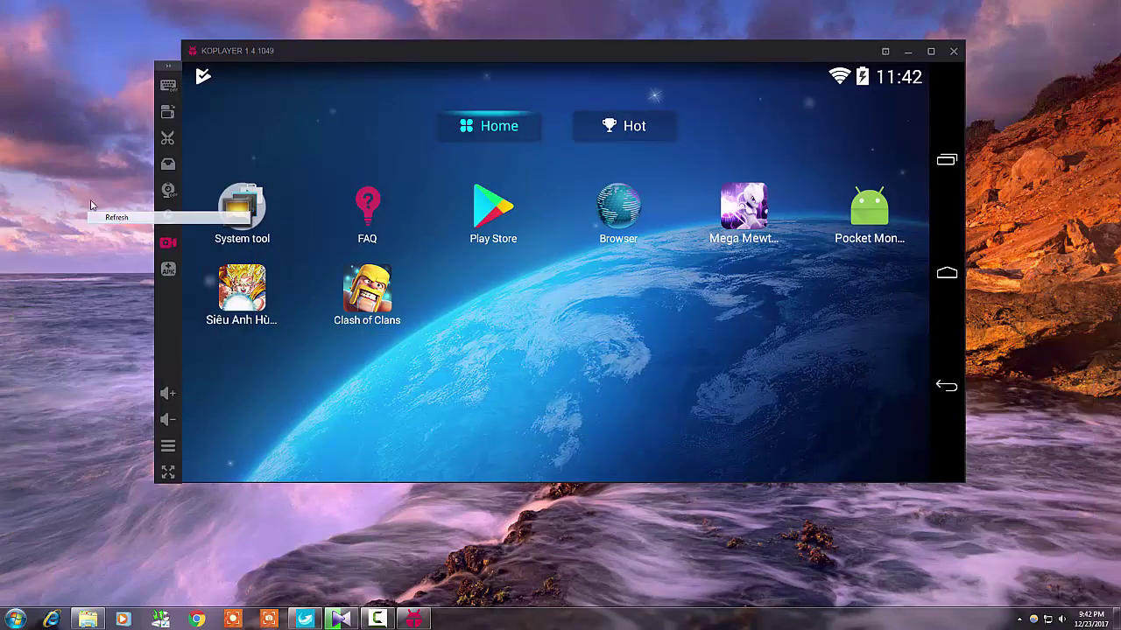
right_click(85, 198)
left_click(120, 232)
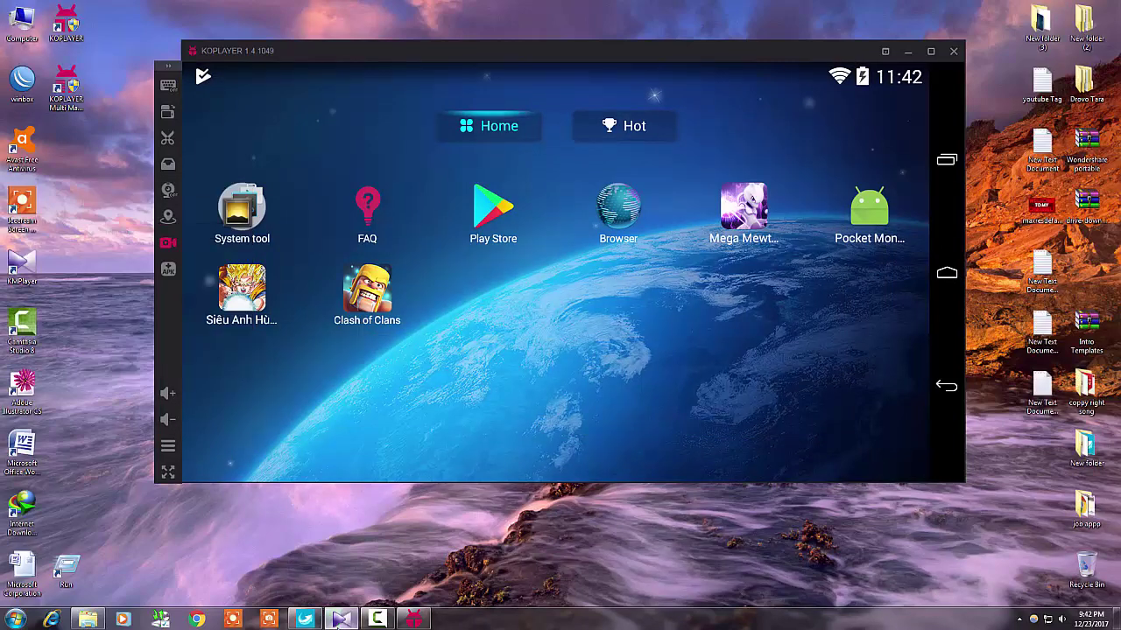
left_click(340, 619)
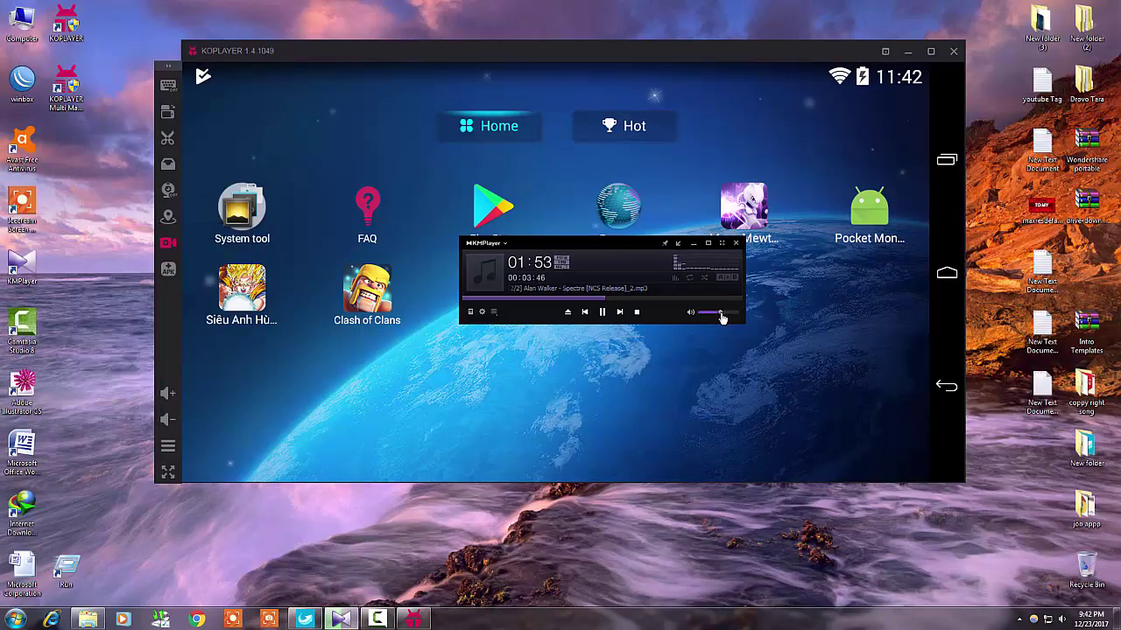
left_click(693, 245)
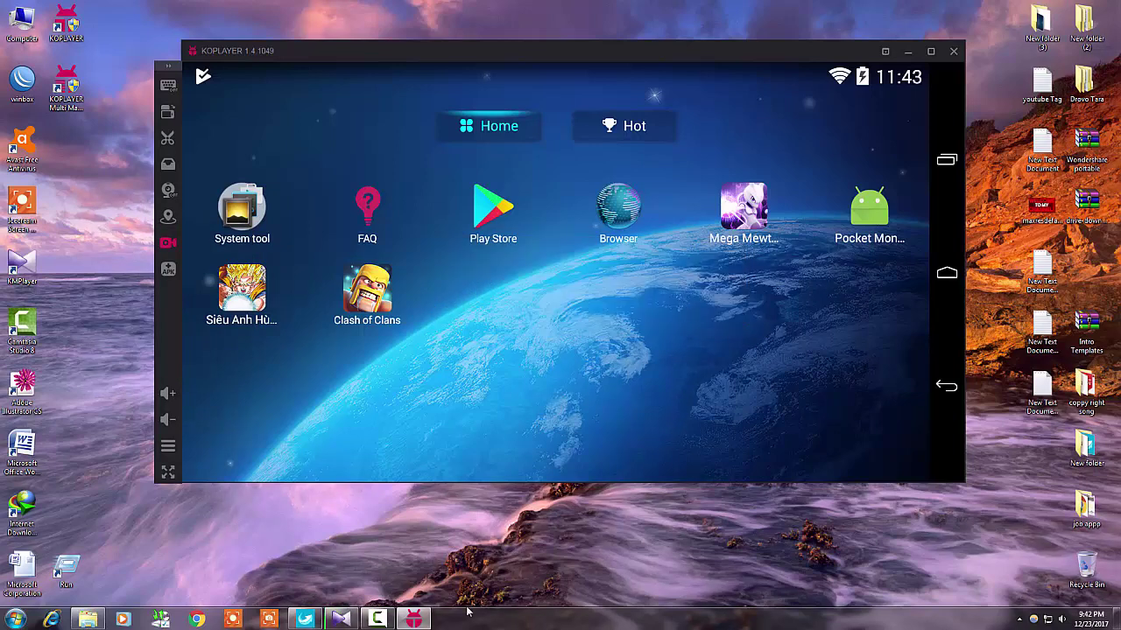
Bring the emulator window to the front and launch Clash of Clans from its home screen.
left_click(427, 619)
left_click(427, 618)
left_click(389, 308)
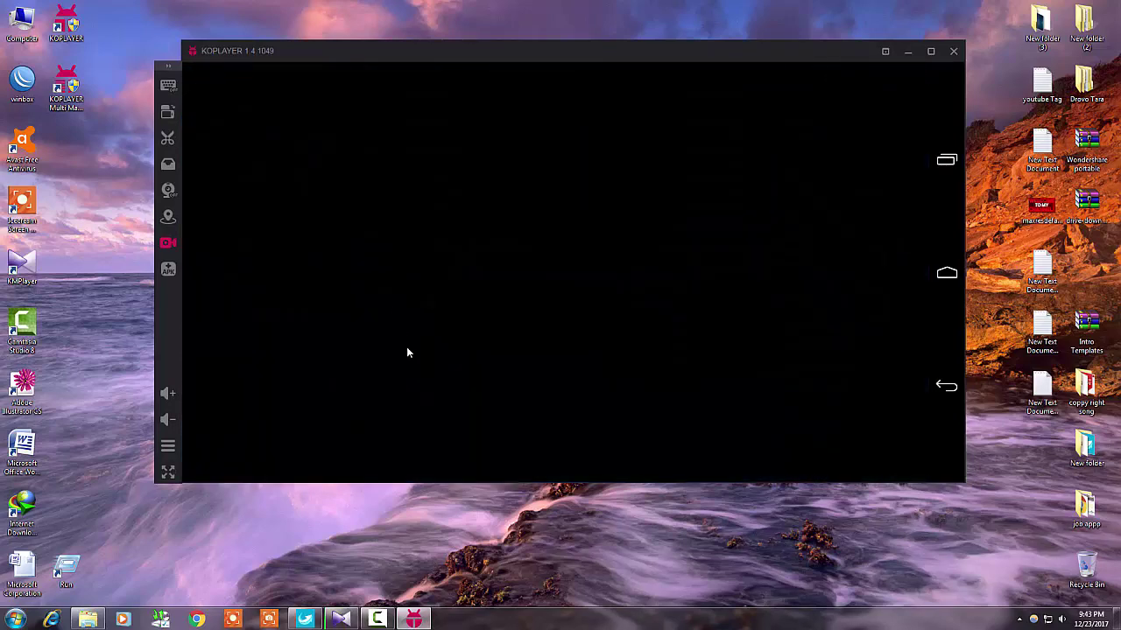
left_click(376, 618)
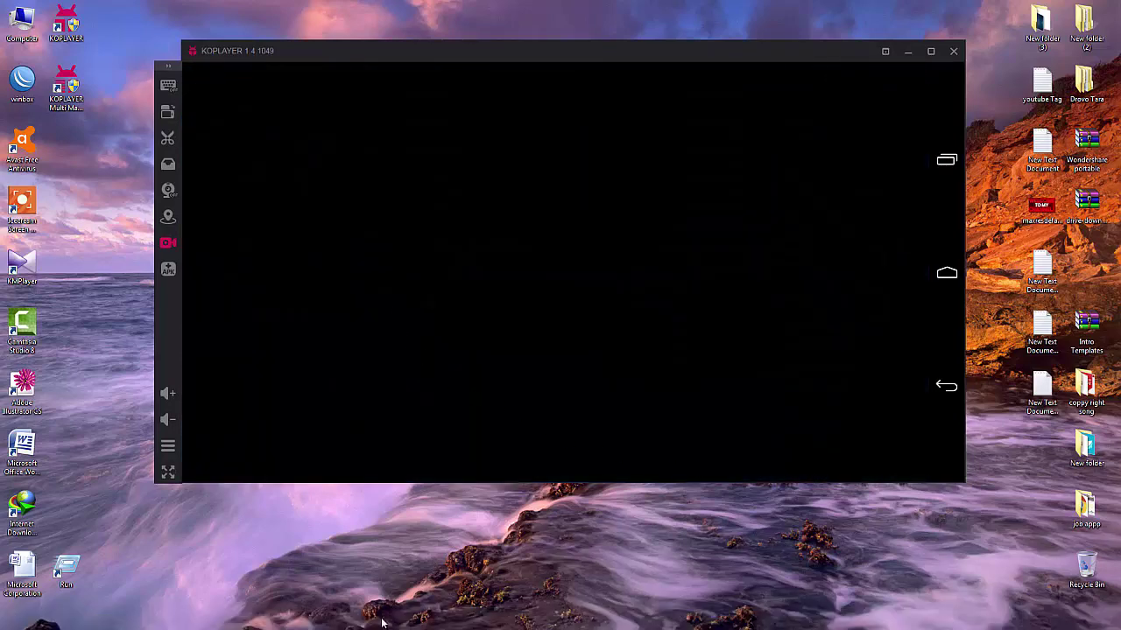
left_click(1065, 568)
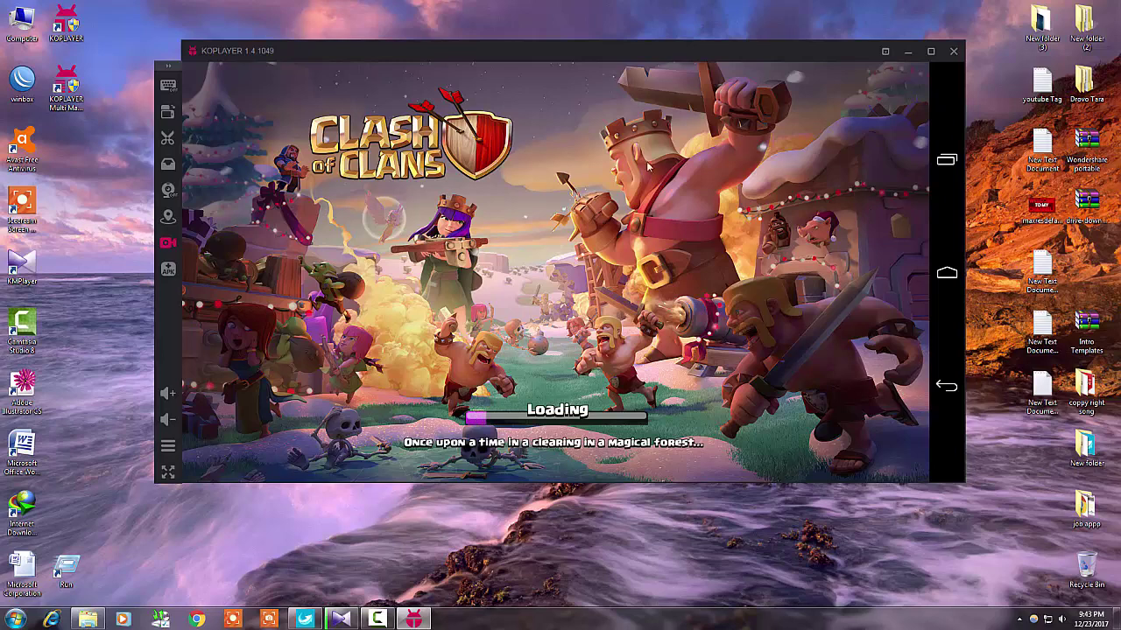
right_click(91, 192)
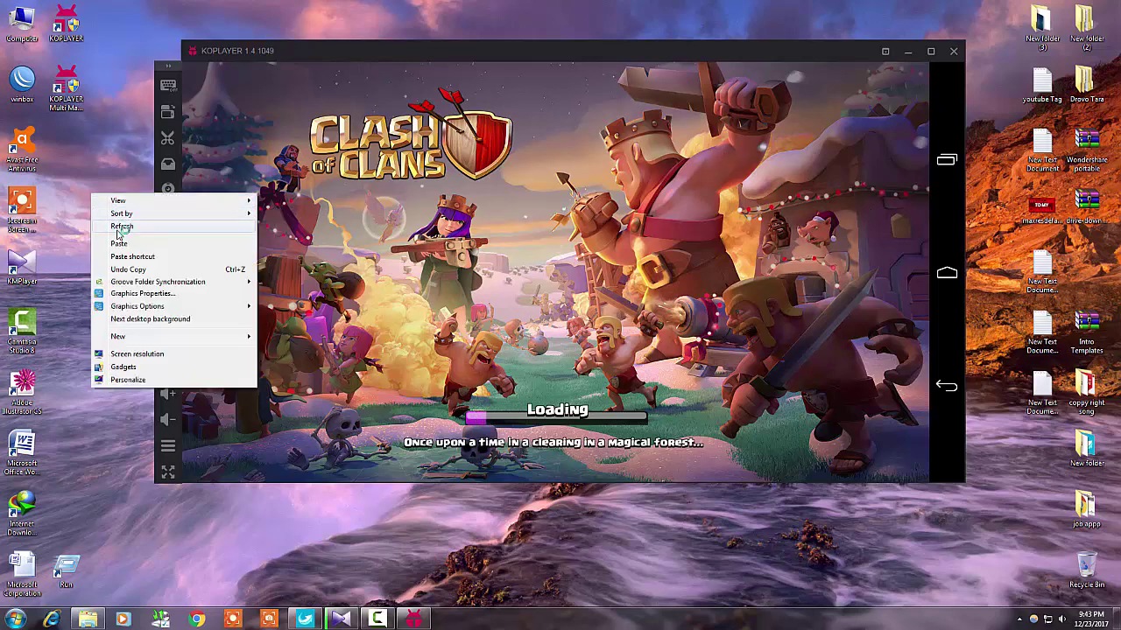
left_click(120, 224)
right_click(91, 213)
left_click(120, 245)
right_click(91, 234)
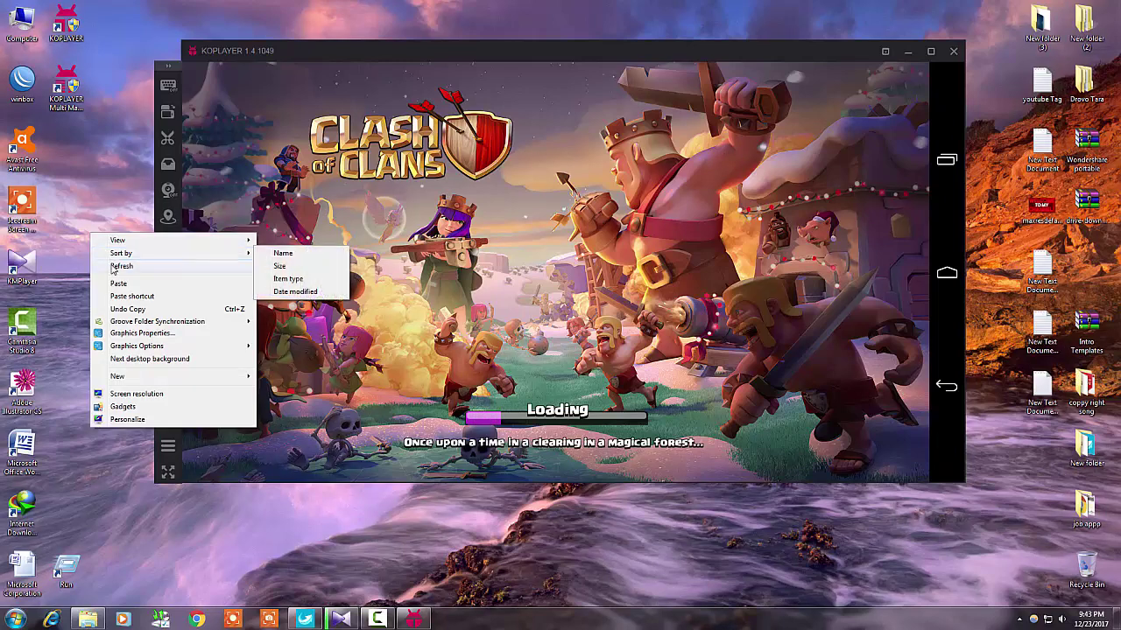
left_click(120, 265)
right_click(77, 233)
left_click(103, 266)
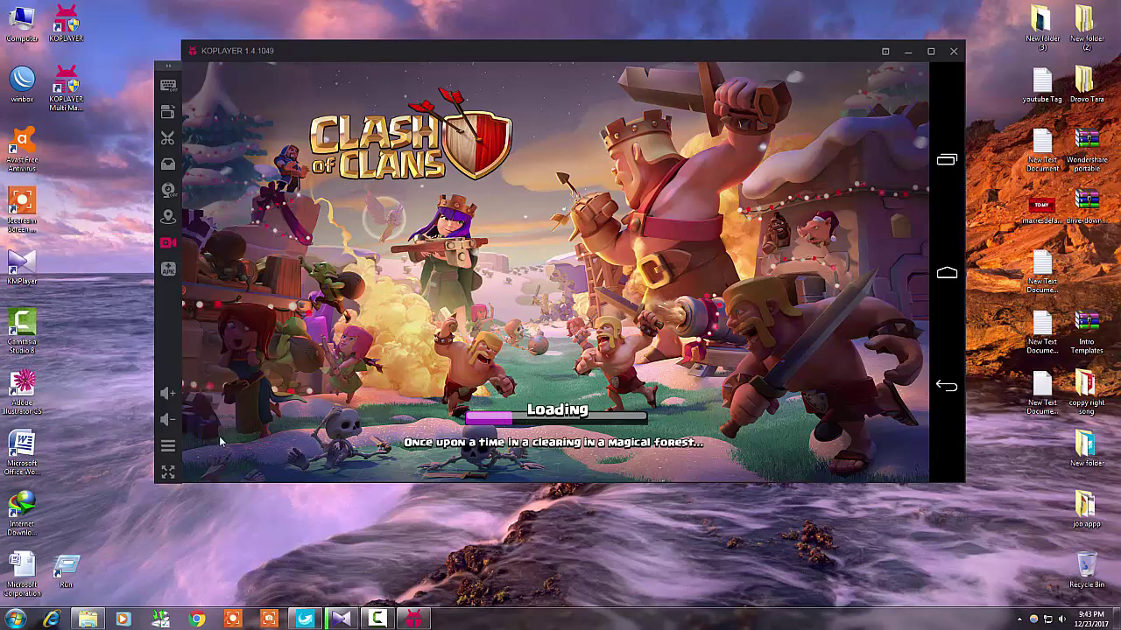
Raise the KMPlayer volume to maximum and minimize the player.
left_click(334, 620)
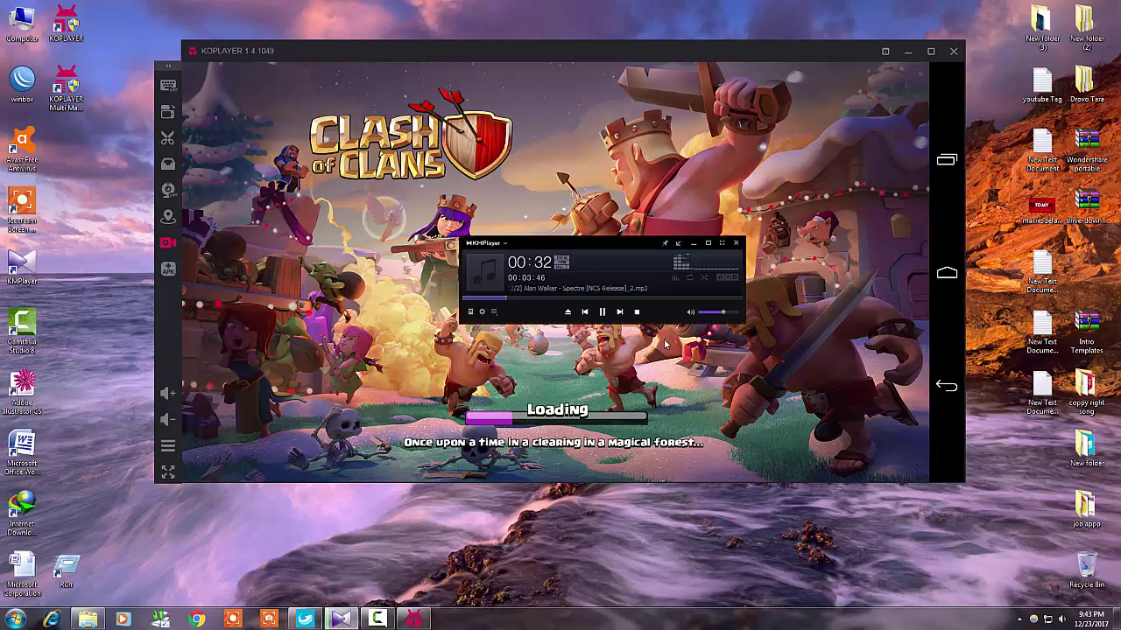
left_click_drag(725, 314, 738, 313)
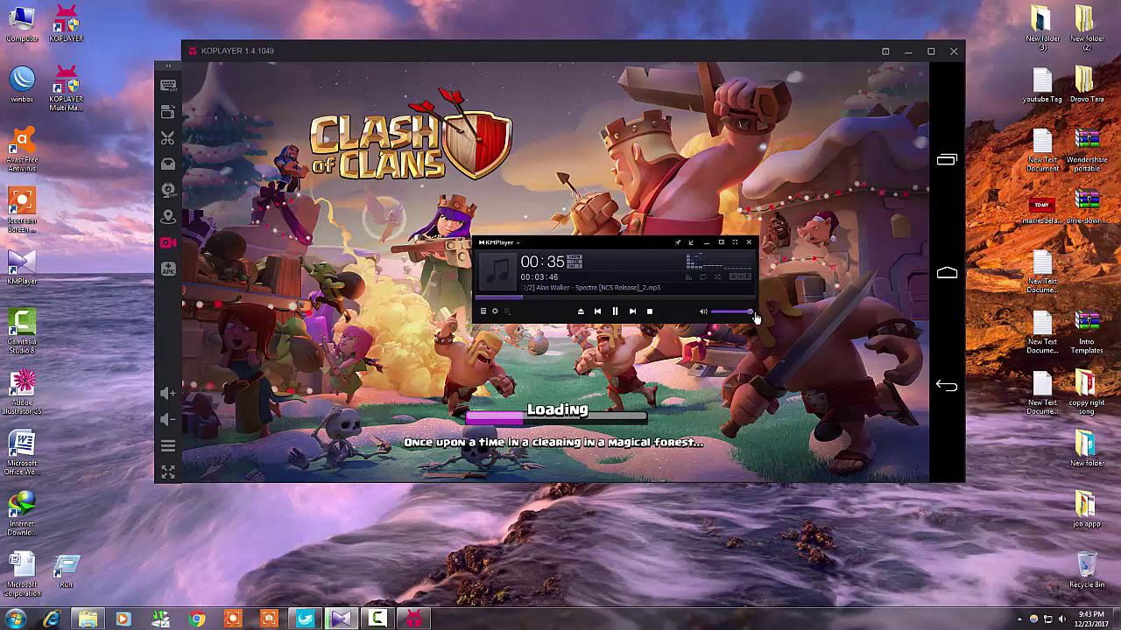
left_click(708, 243)
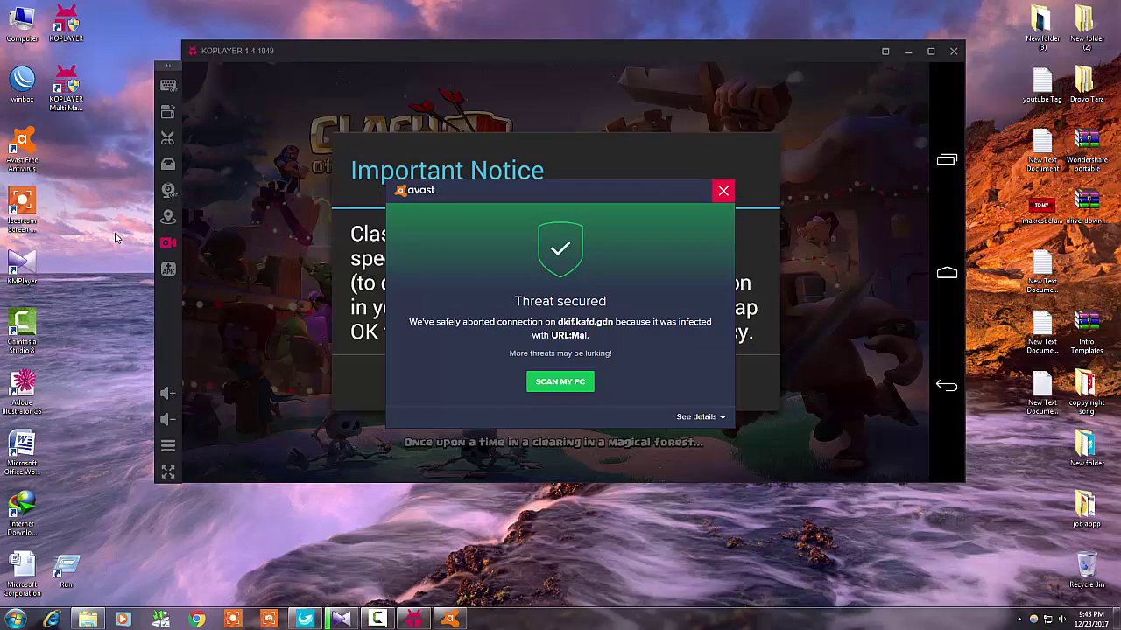
Refresh the Windows desktop, then accept the Important Notice shown by Clash of Clans.
right_click(94, 189)
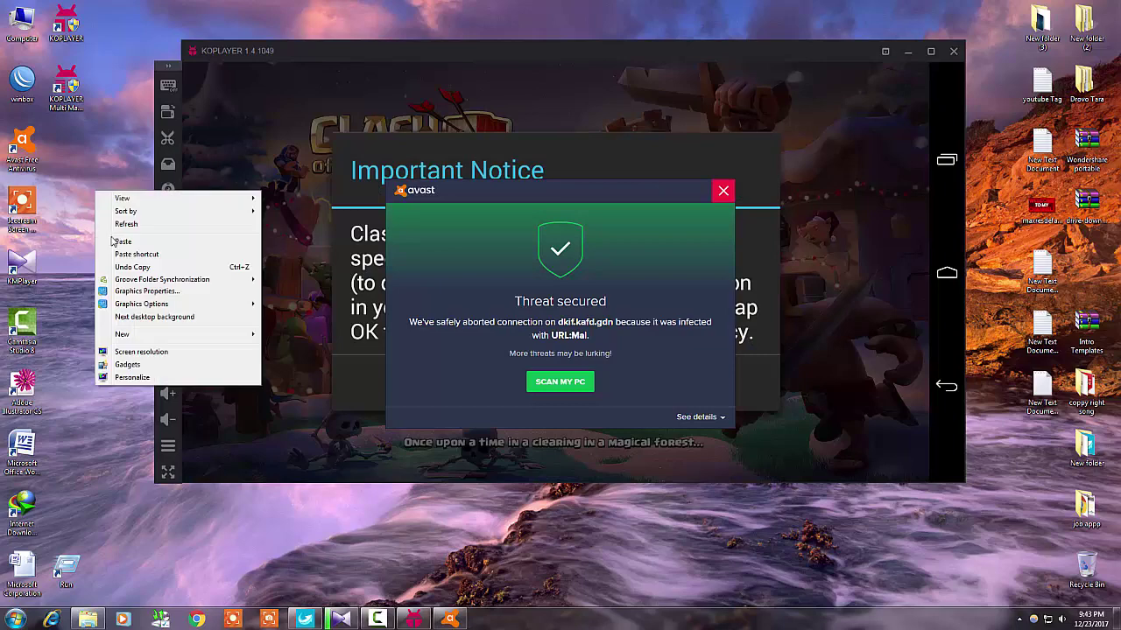
left_click(131, 226)
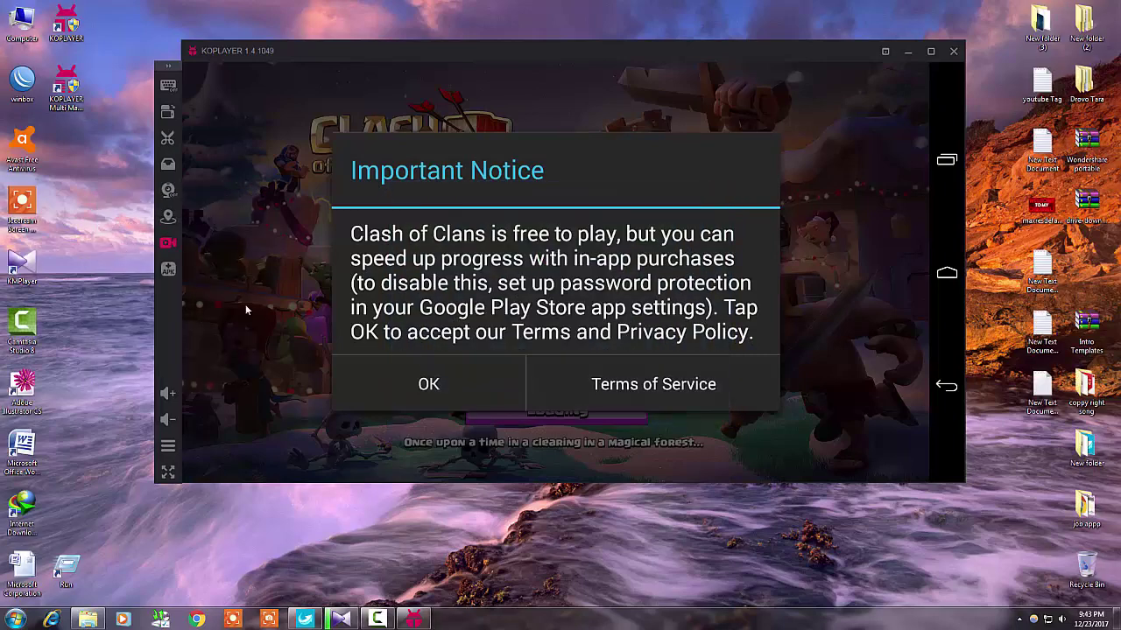
left_click(428, 386)
right_click(29, 229)
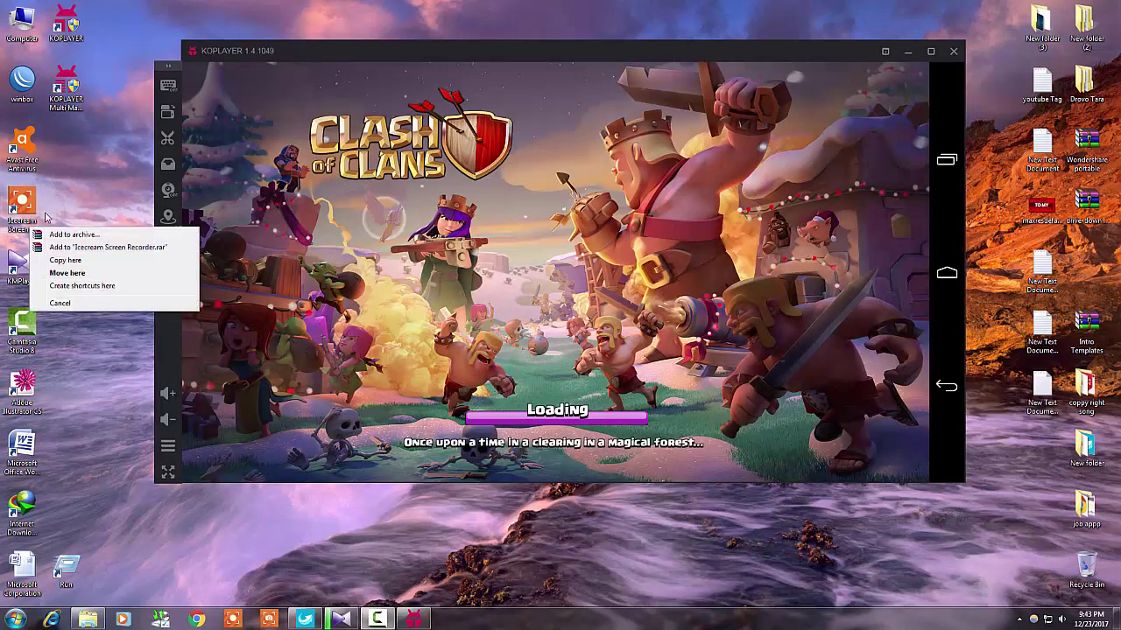
right_click(64, 172)
left_click(87, 207)
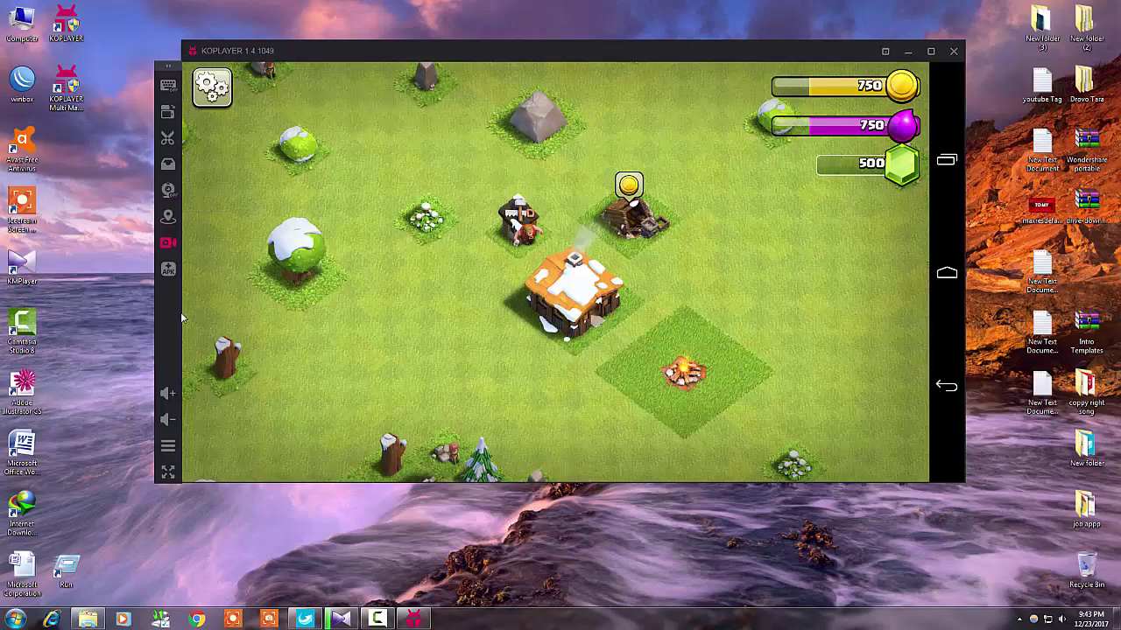
right_click(89, 226)
left_click(166, 262)
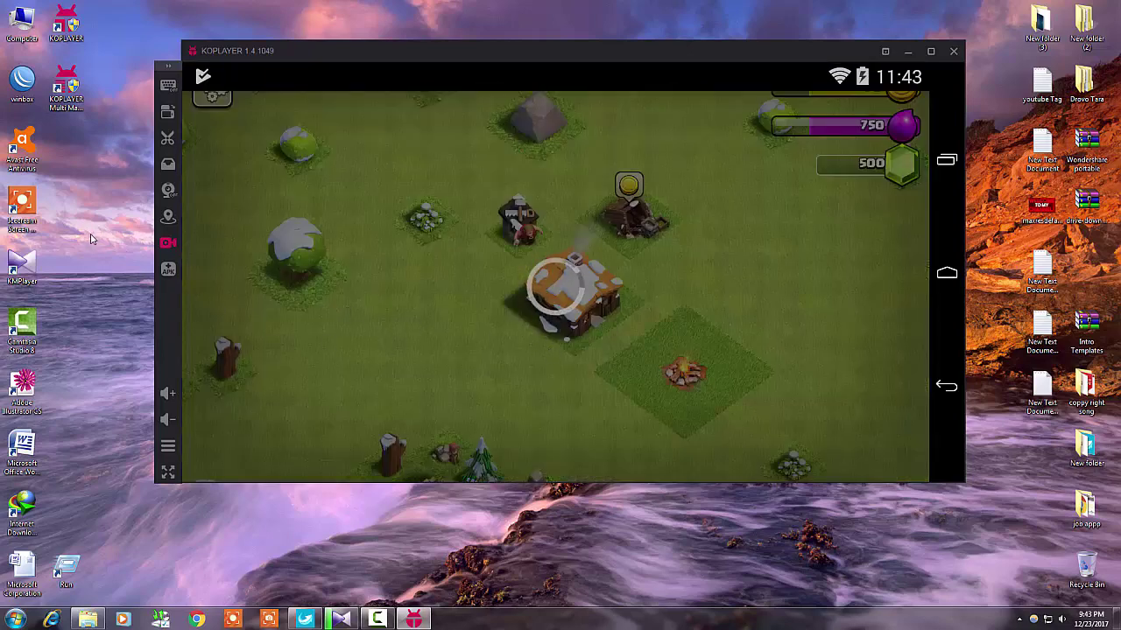
right_click(89, 231)
left_click(77, 252)
right_click(69, 243)
right_click(85, 247)
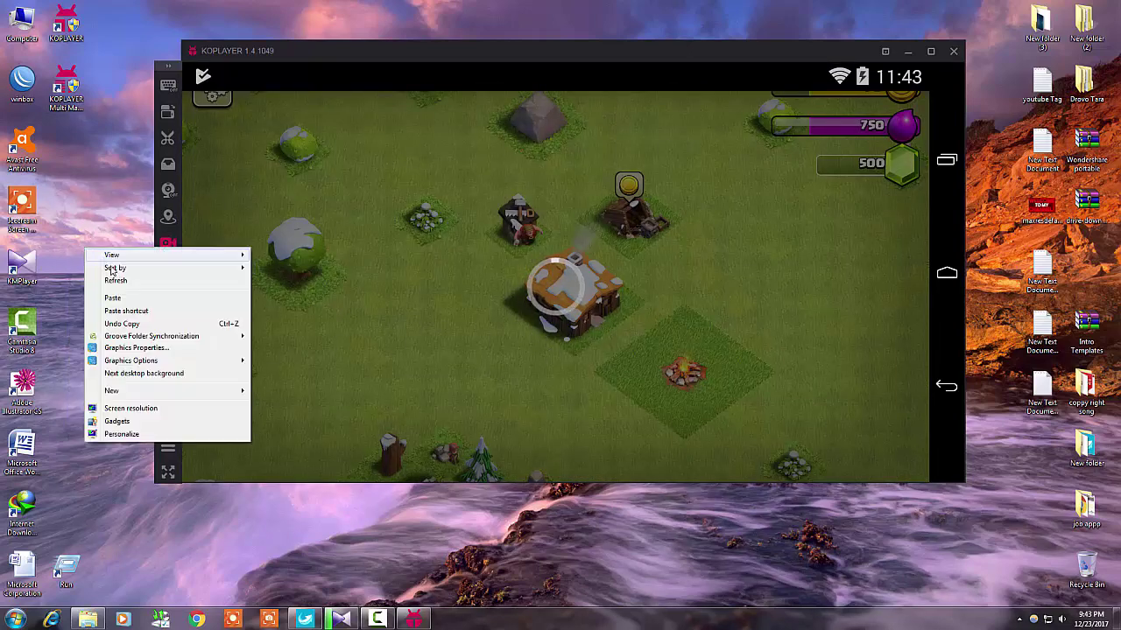
left_click(114, 280)
right_click(84, 249)
left_click(107, 281)
right_click(62, 256)
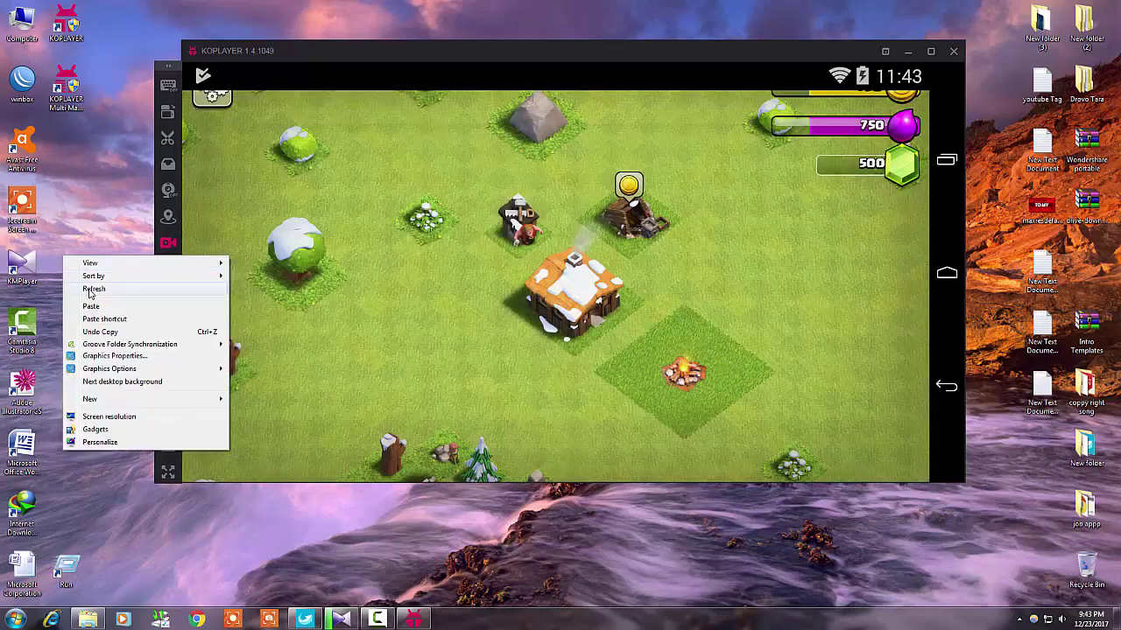
left_click(90, 293)
right_click(58, 255)
left_click(98, 293)
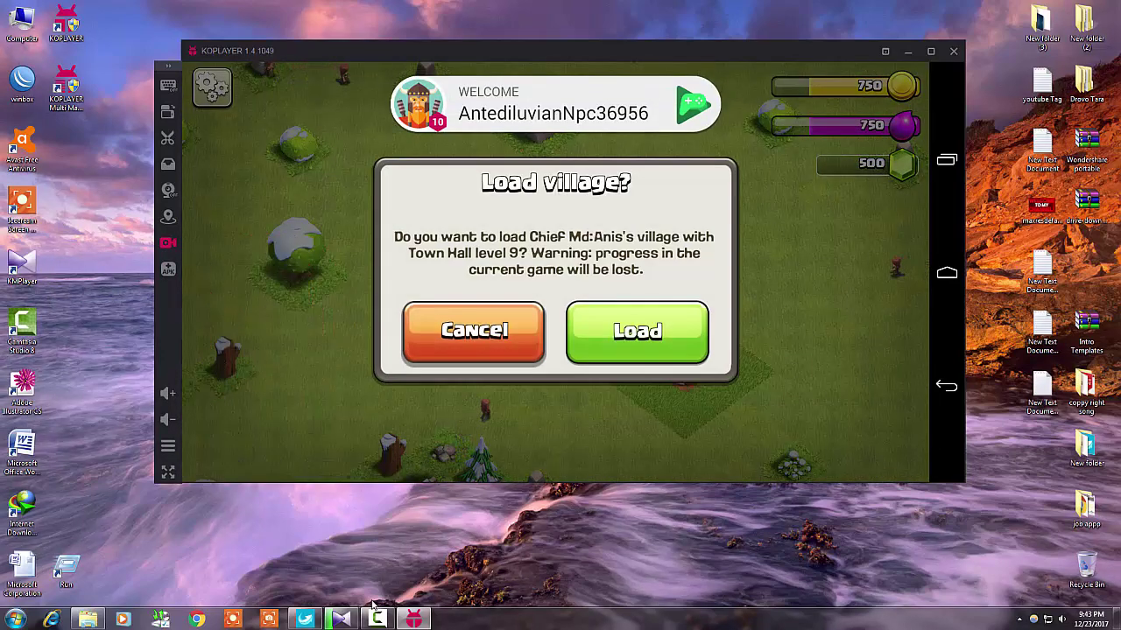
Close KMPlayer.
right_click(340, 620)
left_click(336, 587)
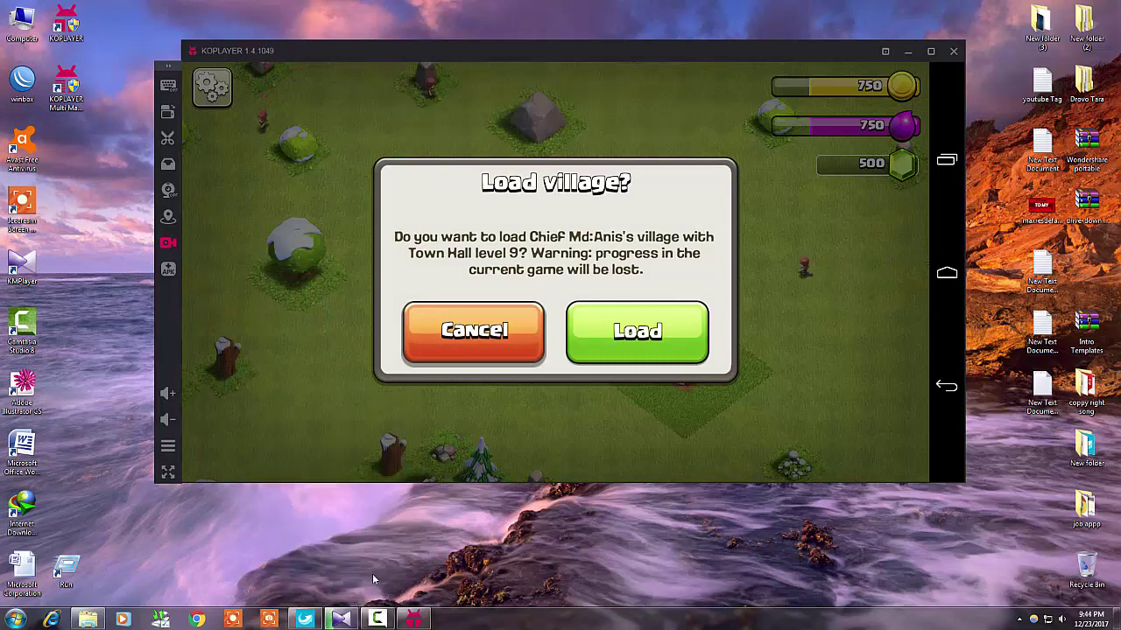
Load the saved Town Hall level 9 village and dismiss the enemy raid report.
left_click(608, 346)
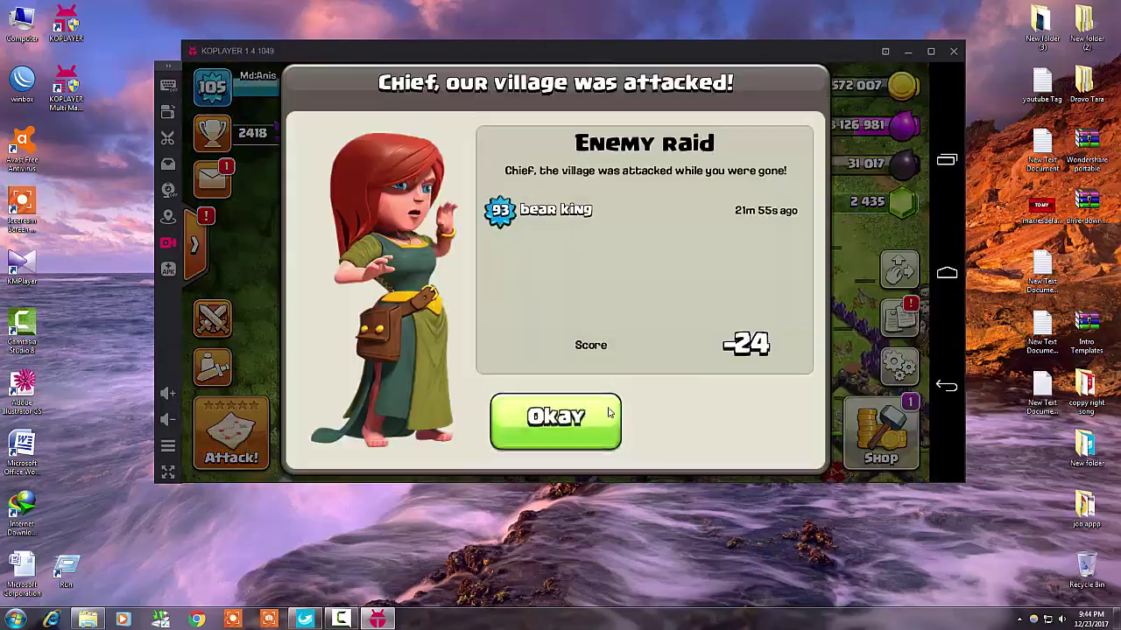
left_click(555, 418)
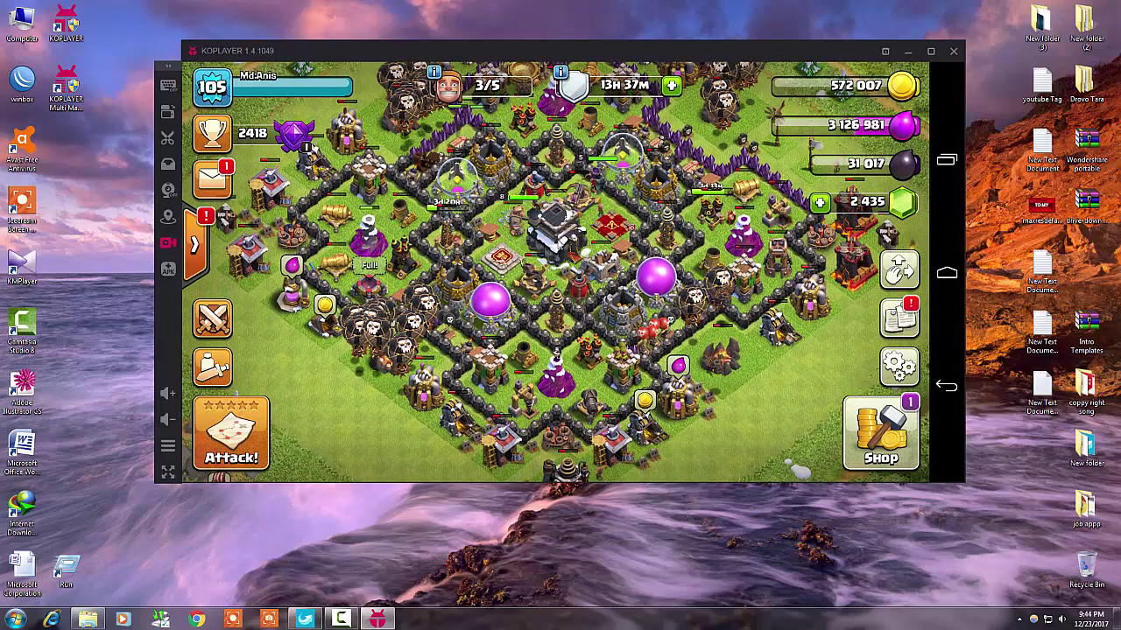
Select the Town Hall and reload all the village's X-Bows with elixir.
left_click(556, 225)
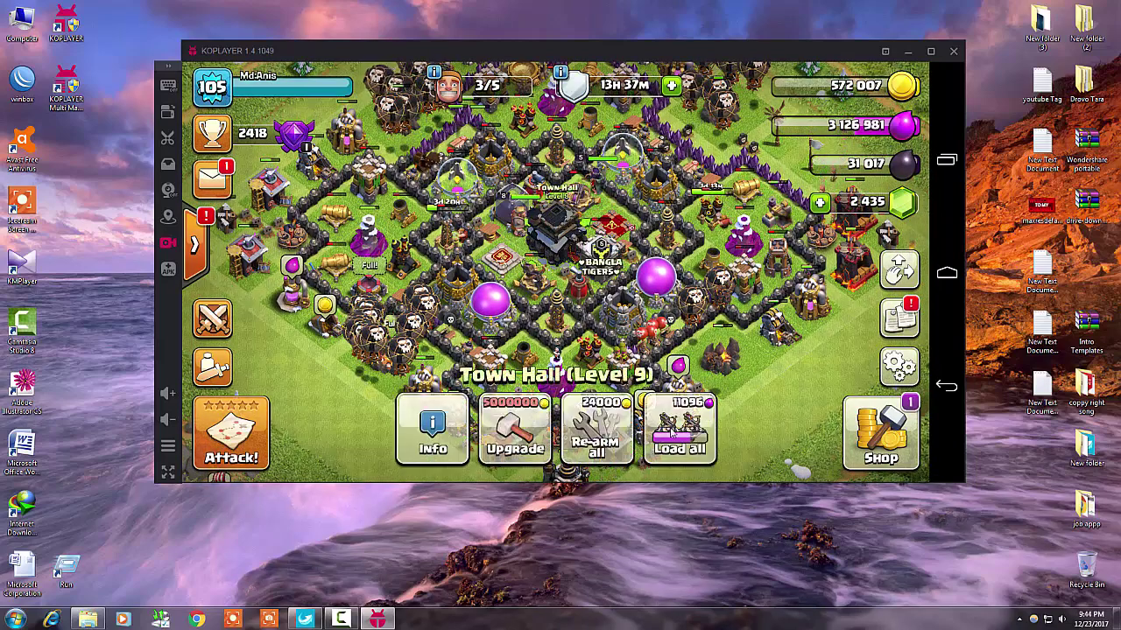
left_click(665, 431)
left_click(655, 330)
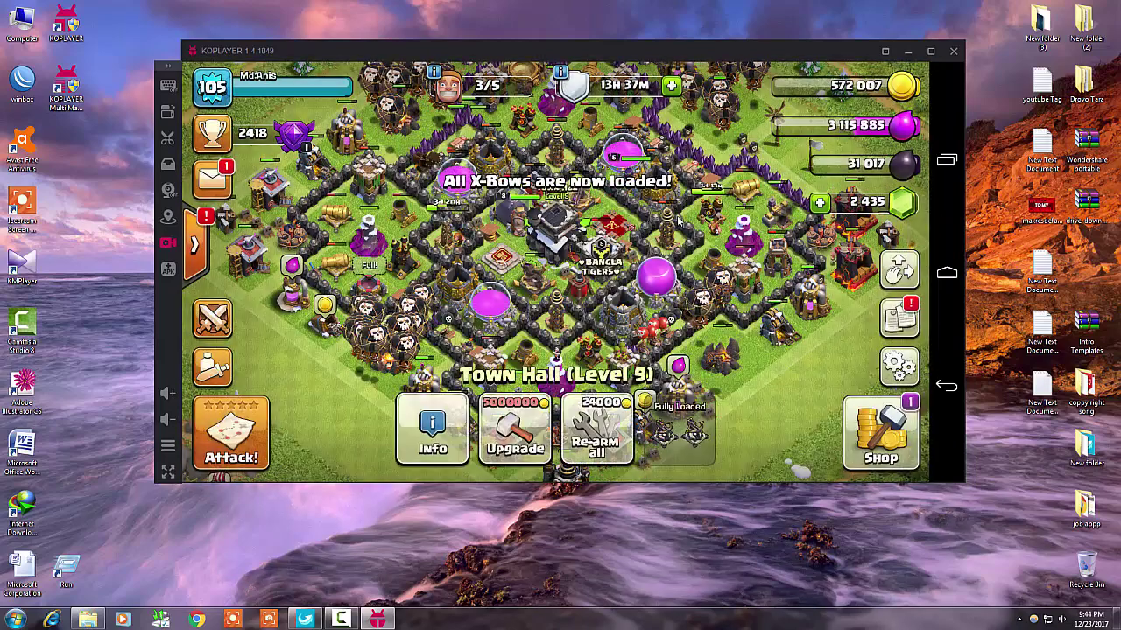
Collect elixir, dark elixir and gold from the village's collectors, and start removing the large tree beyond the village's upper walls.
left_click_drag(730, 350, 619, 447)
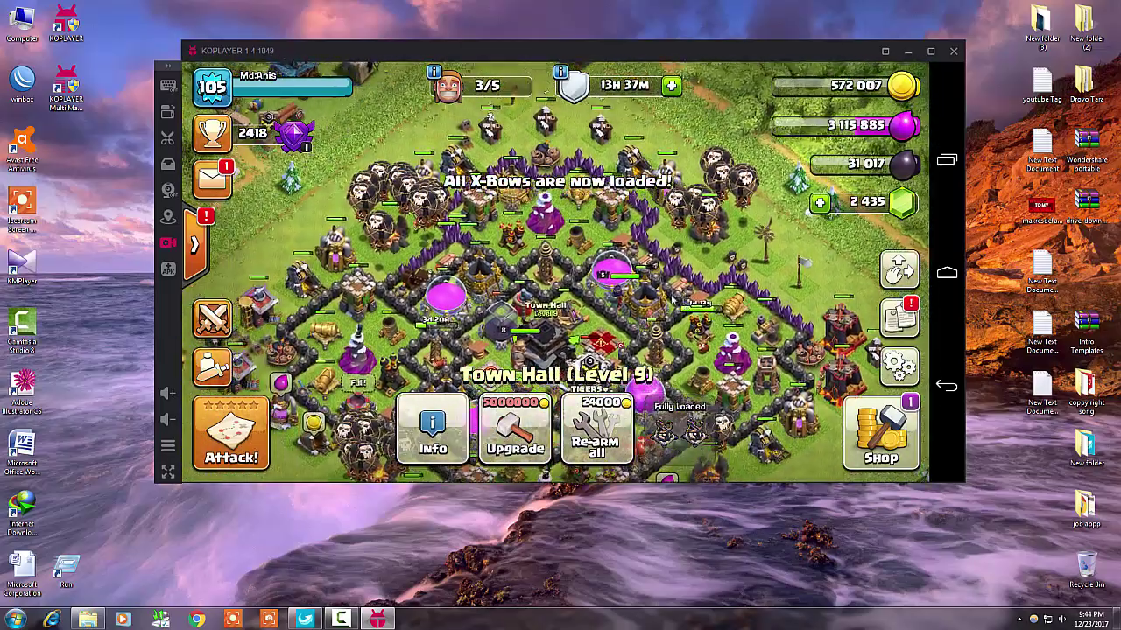
left_click_drag(569, 473, 674, 267)
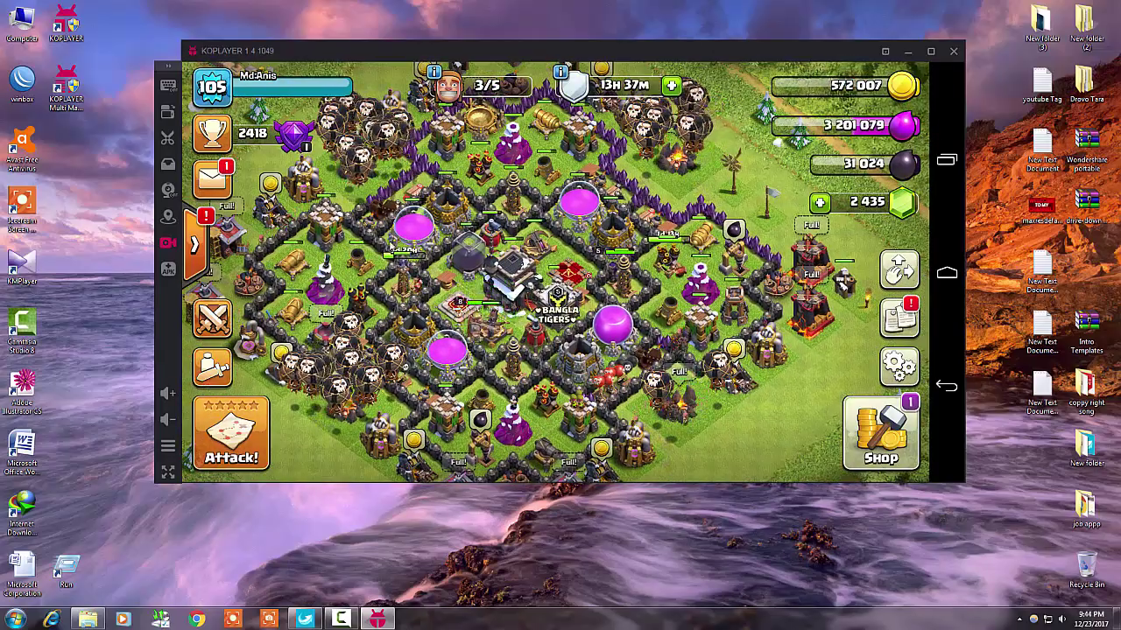
left_click_drag(225, 173, 363, 261)
left_click(404, 273)
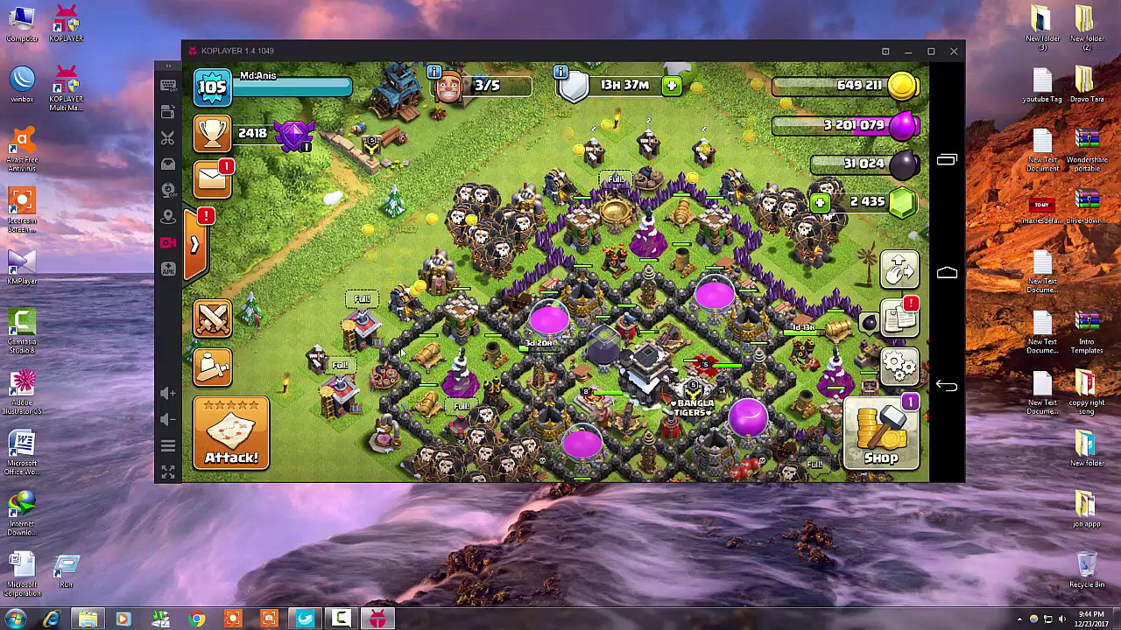
left_click_drag(560, 262, 381, 367)
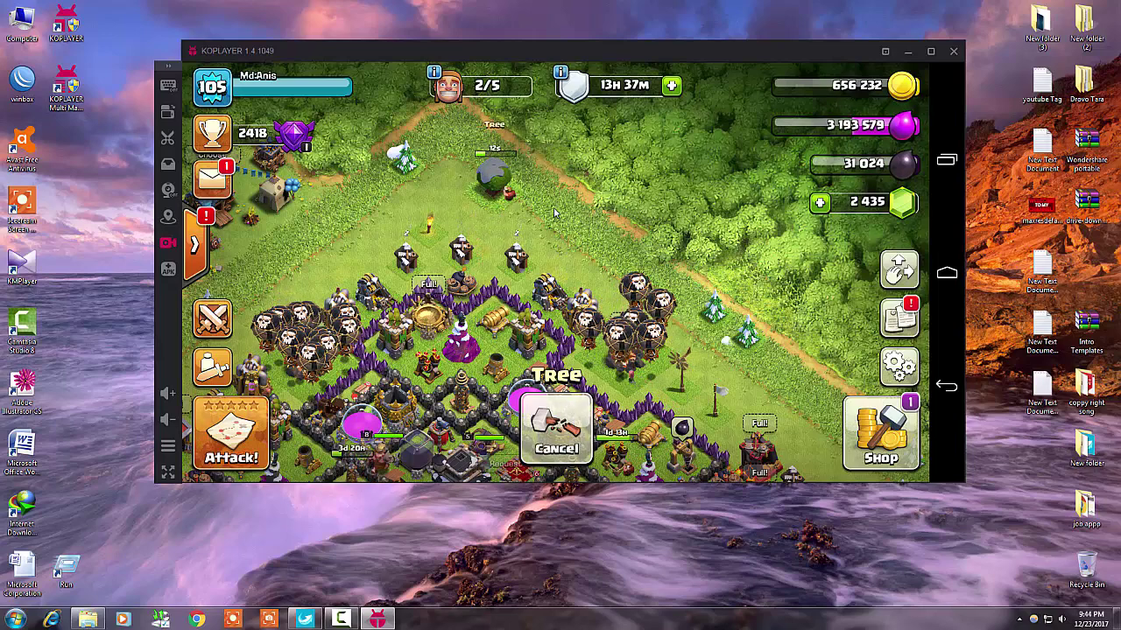
Open the Clan Games at the edge of the village and start the Bowling Time challenge.
left_click_drag(396, 271, 459, 262)
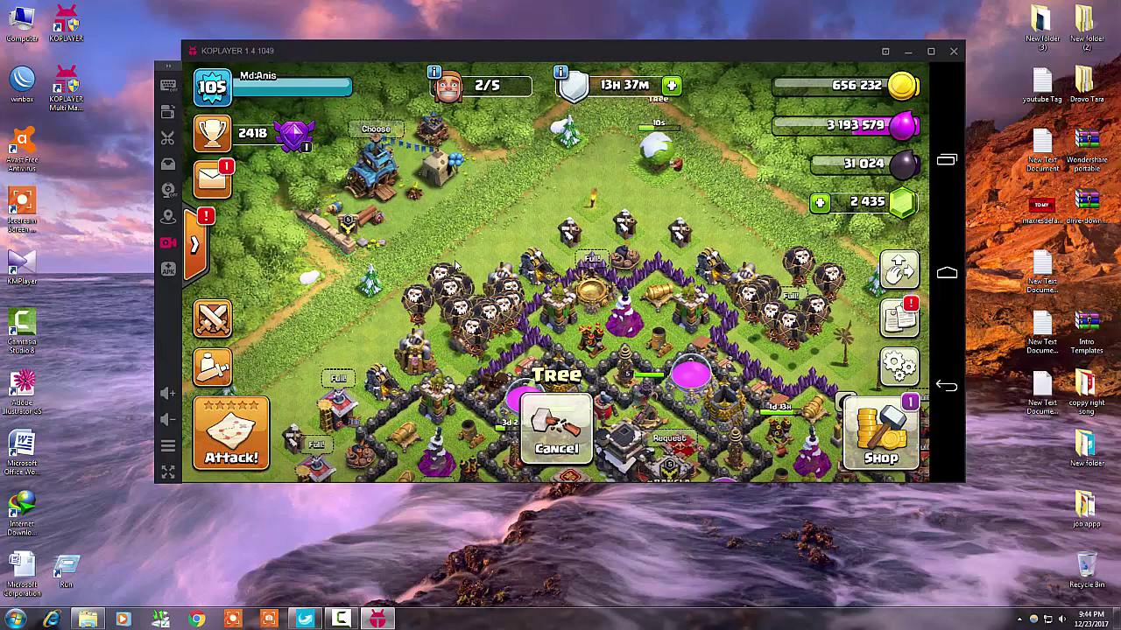
left_click(399, 167)
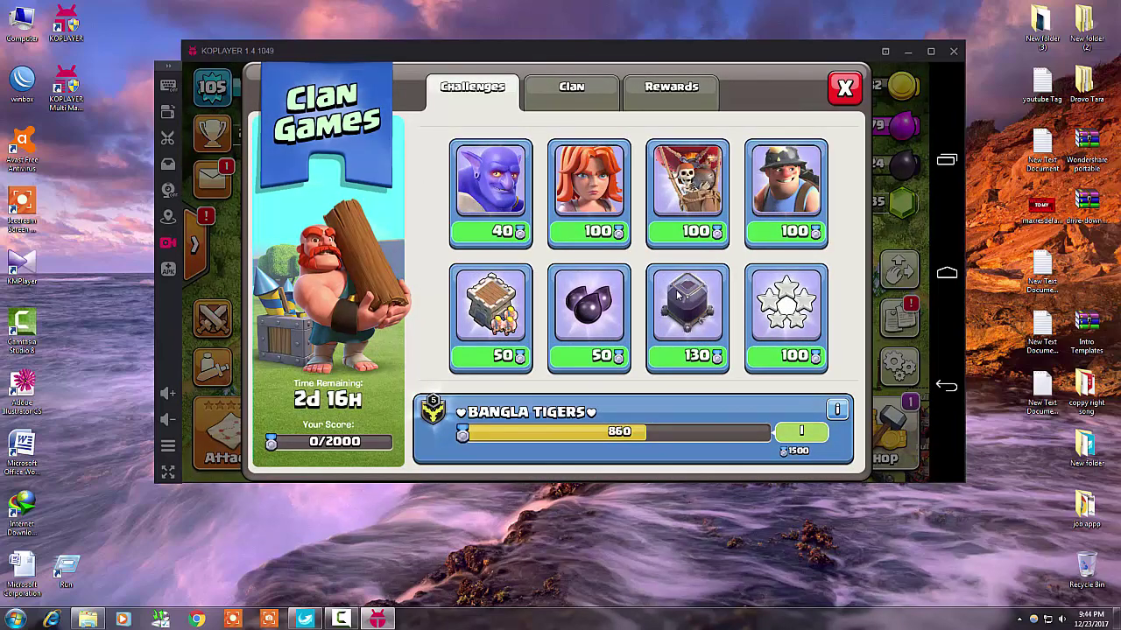
left_click(500, 215)
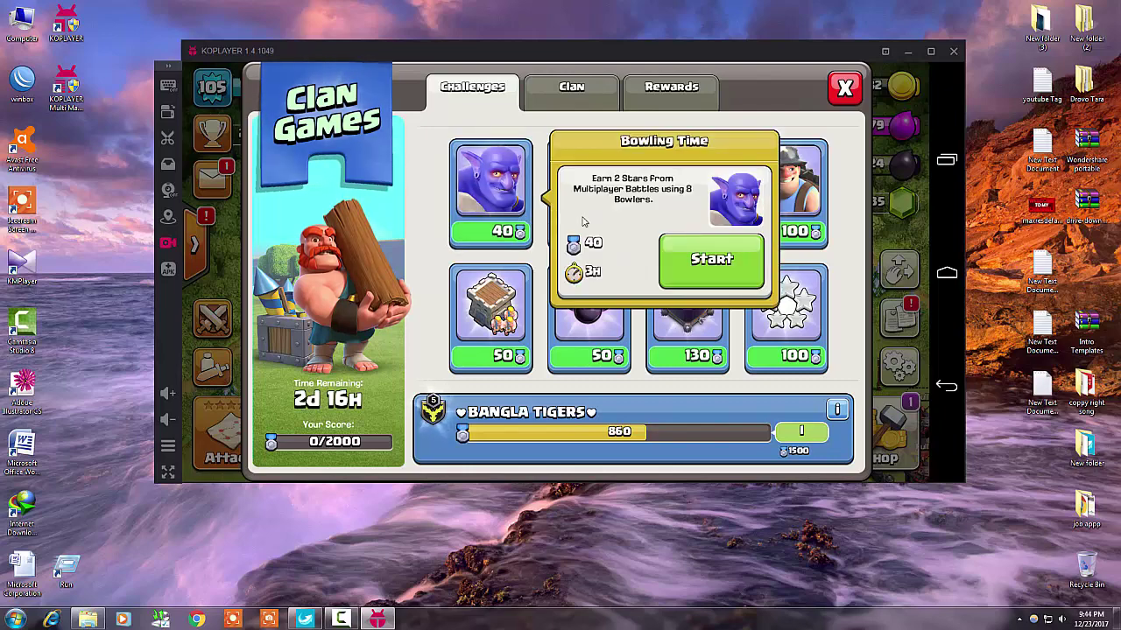
left_click(731, 247)
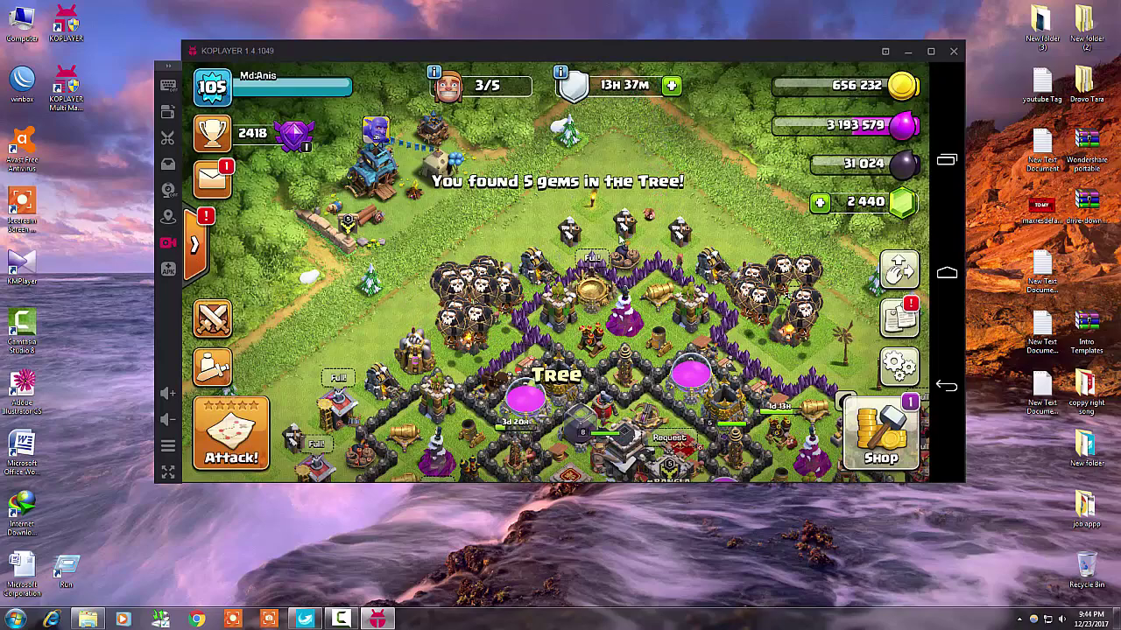
Start removing three small snowy trees along the shoreline below the village.
left_click_drag(309, 427, 372, 104)
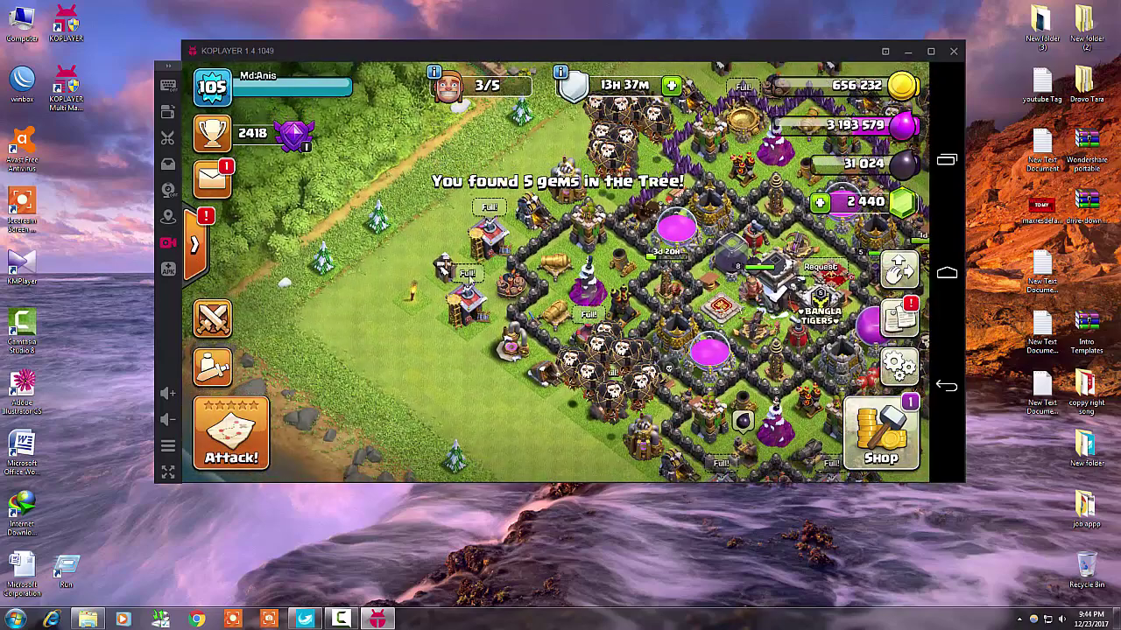
left_click(360, 282)
left_click(556, 433)
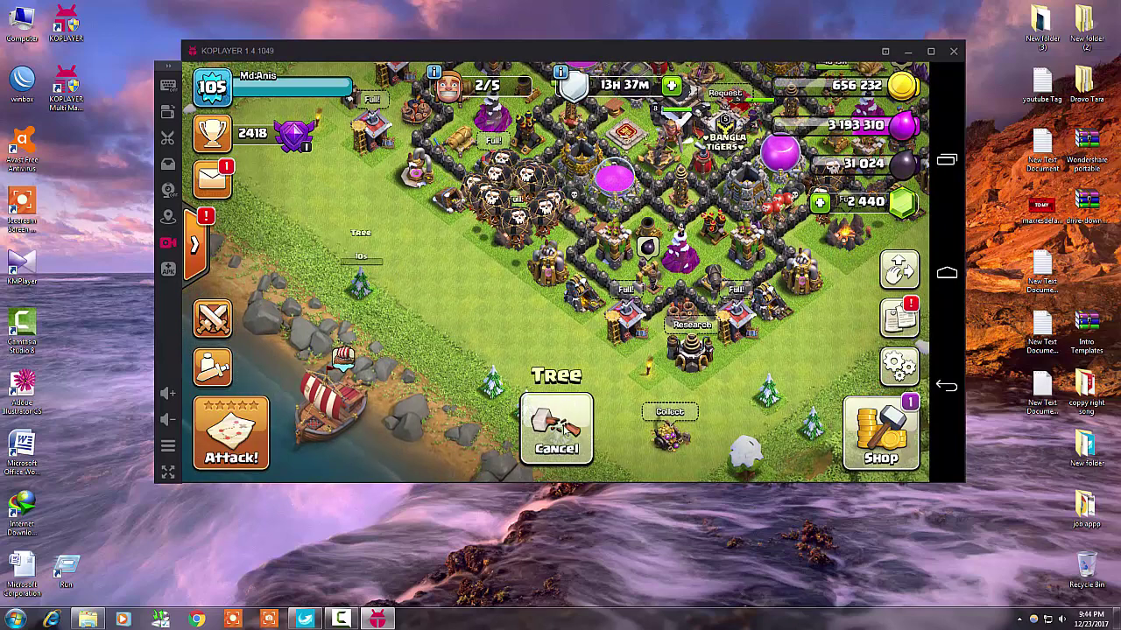
left_click(493, 382)
left_click(556, 429)
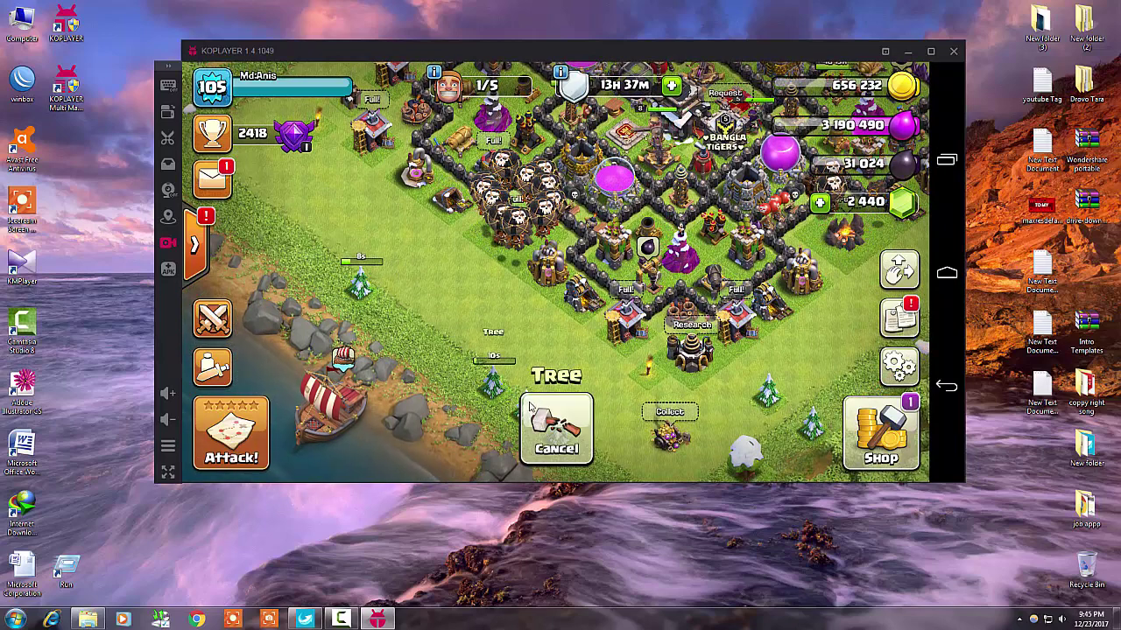
left_click_drag(554, 352, 571, 286)
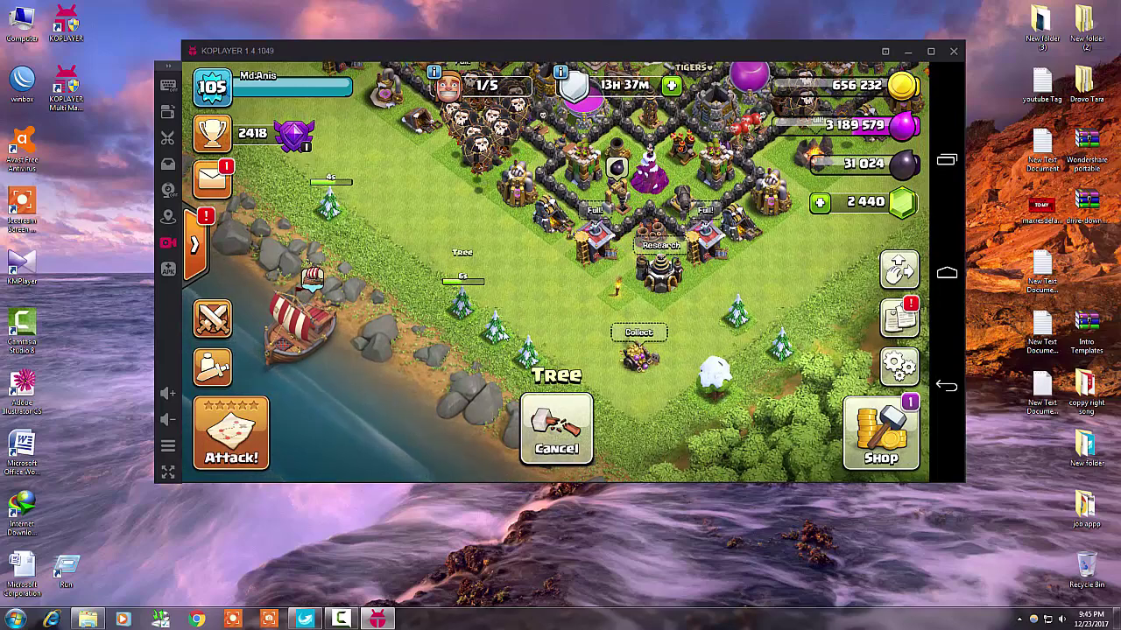
left_click(508, 353)
left_click(535, 404)
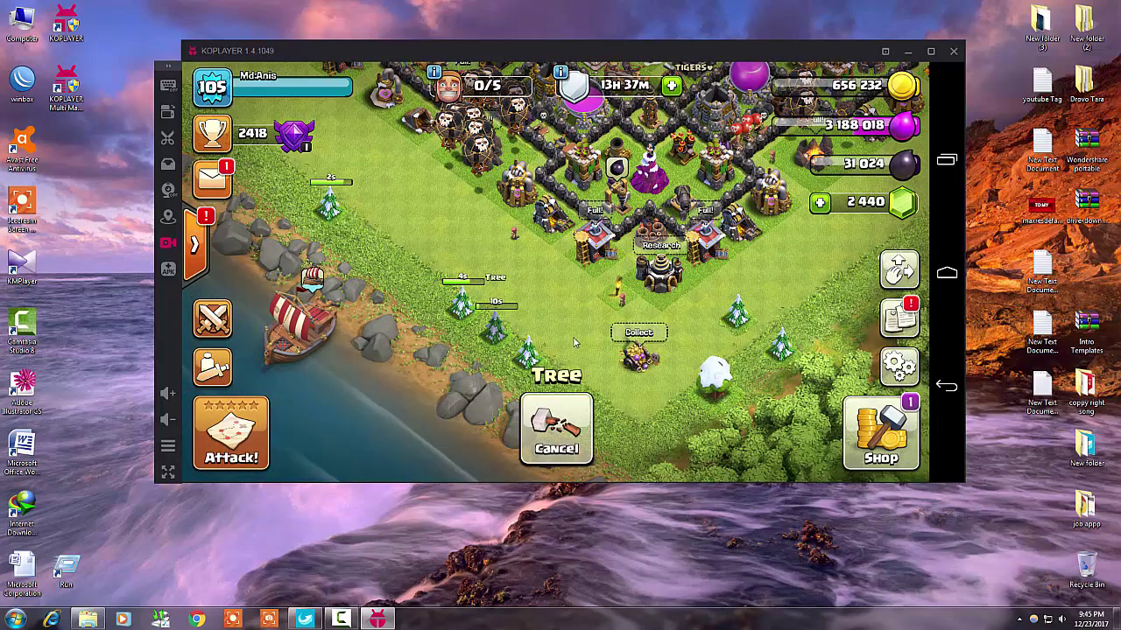
Collect the resources from the Loot Cart below the village.
left_click_drag(631, 372, 465, 394)
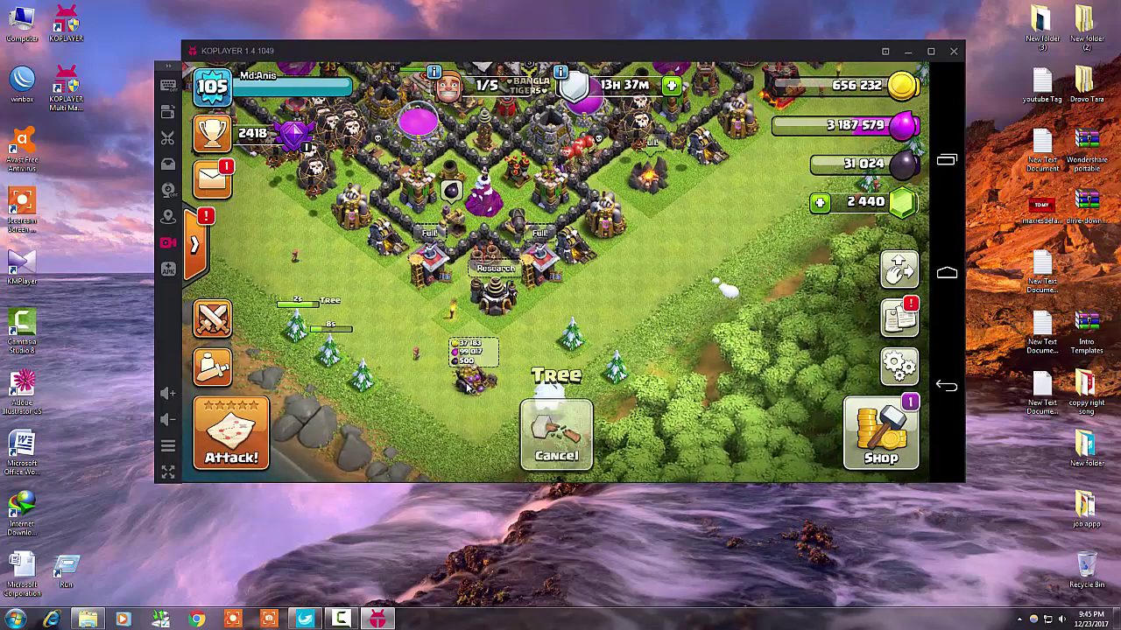
left_click(473, 378)
left_click(537, 440)
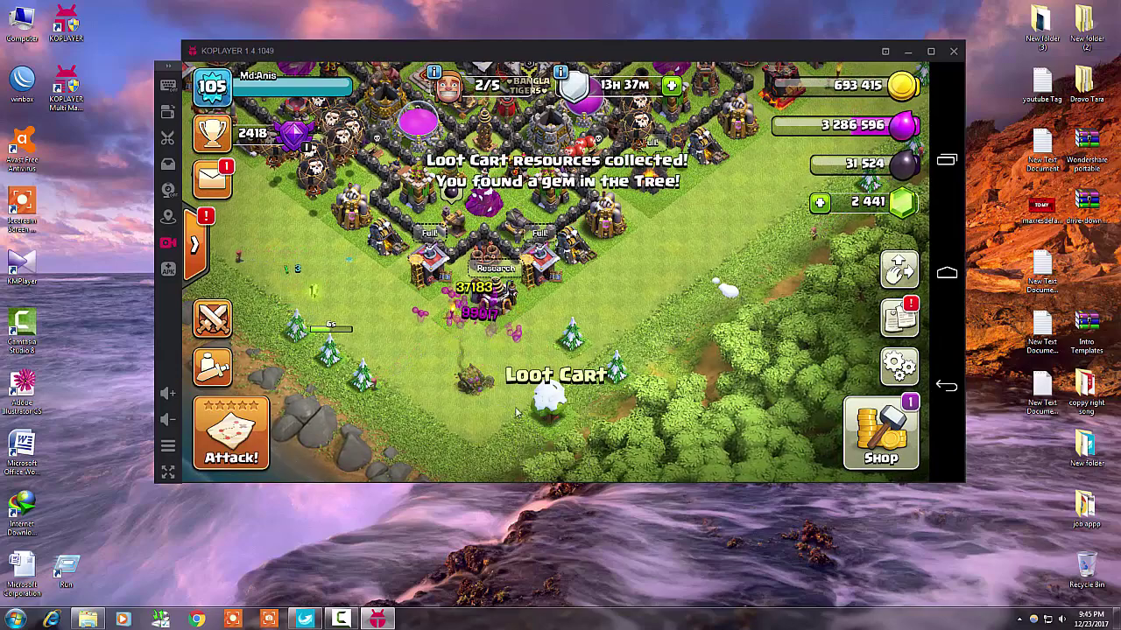